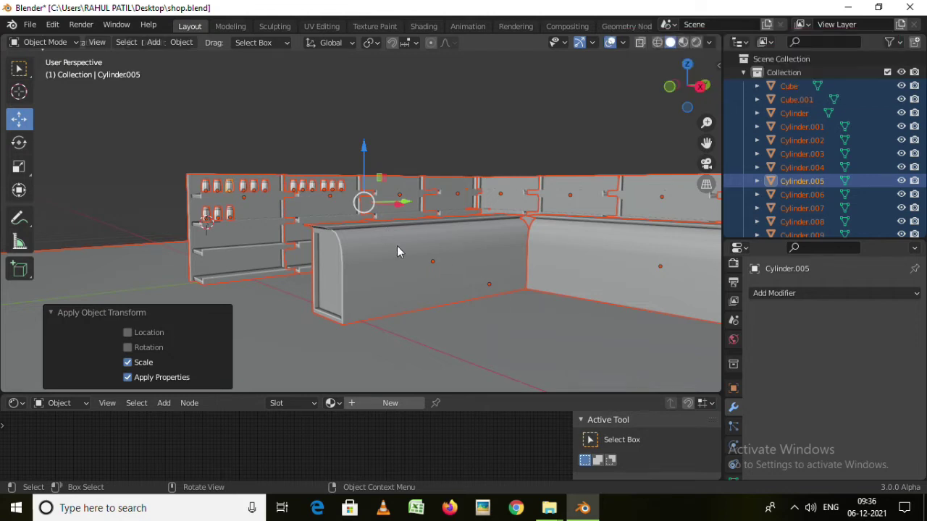
Orbit and zoom around the shop, briefly showing and hiding the N sidebar
mouse_move(364, 232)
middle_down()
mouse_move(415, 257)
mouse_move(361, 233)
middle_up()
scroll(407, 207, up, 2)
scroll(367, 196, up, 2)
scroll(367, 195, down, 4)
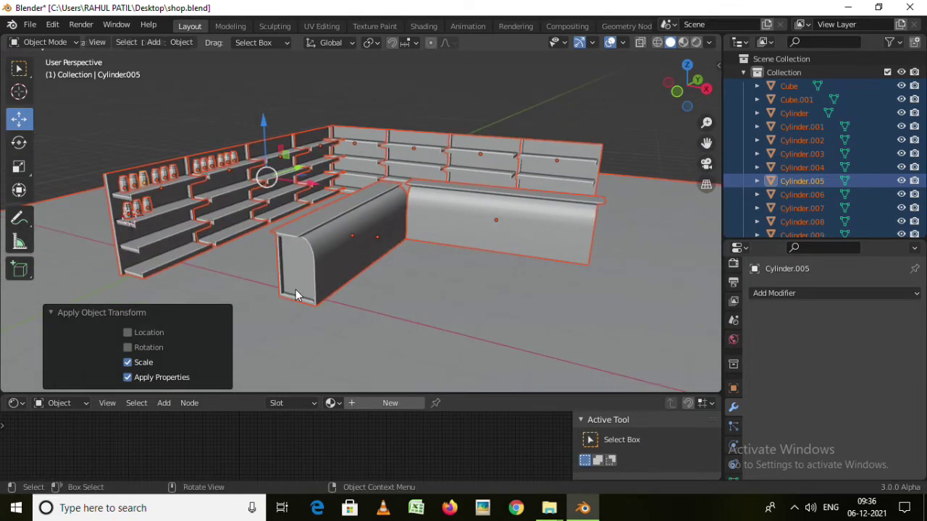
key(n)
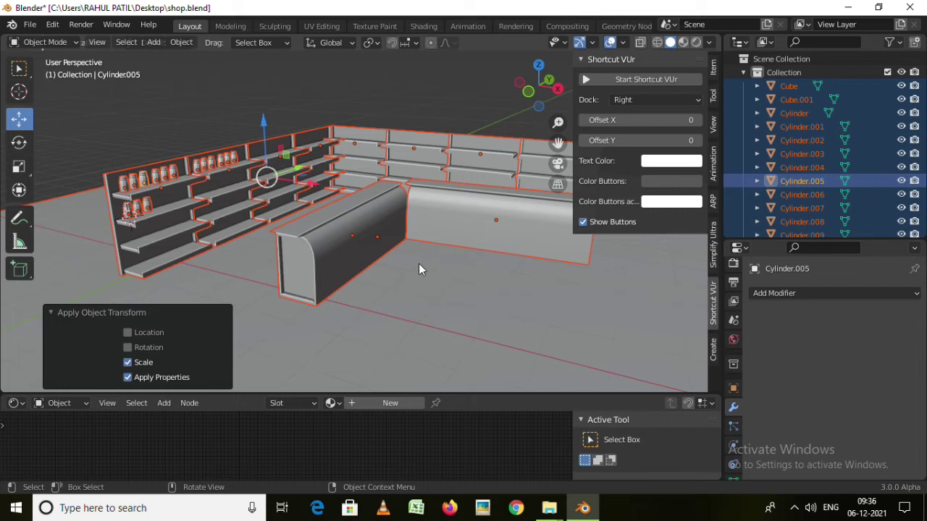
key(n)
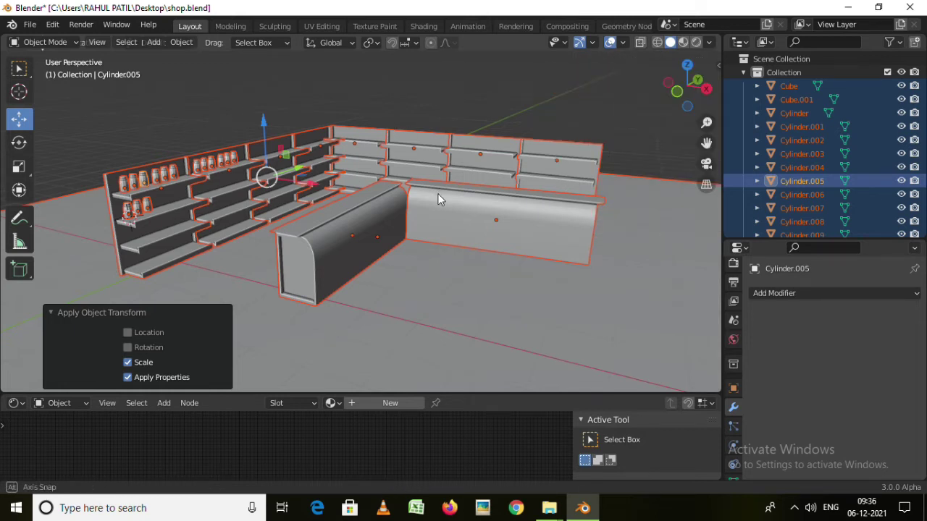
Orbit the view around the L-shaped counter to face the shelf wall
middle_drag(439, 199, 695, 78)
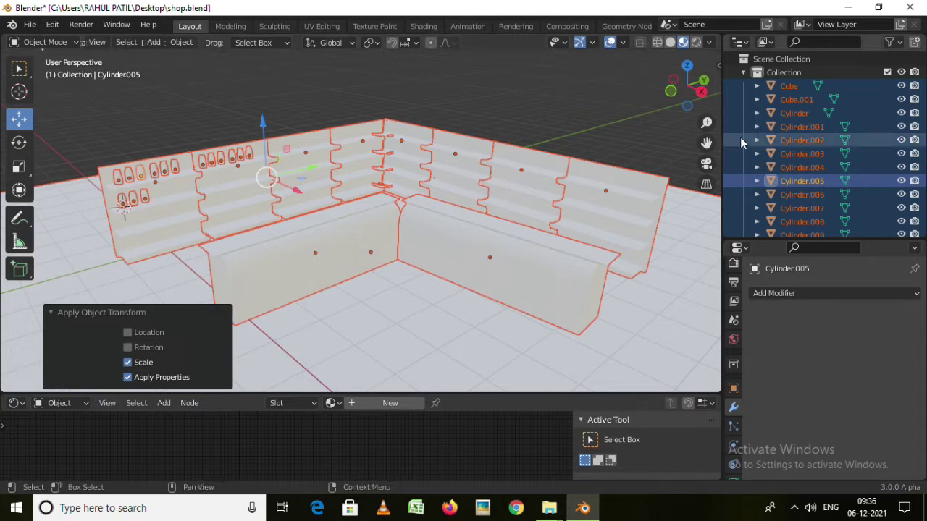
middle_drag(264, 207, 253, 182)
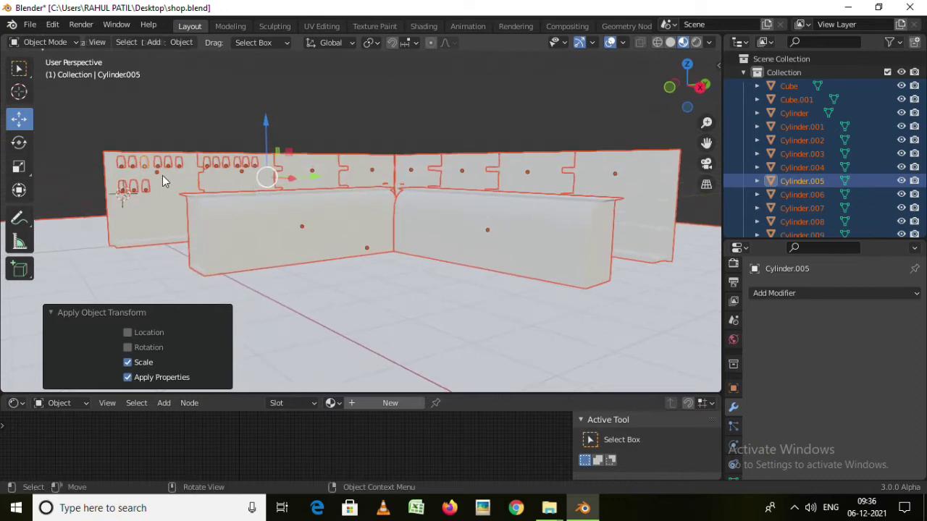
scroll(160, 175, up, 3)
mouse_move(160, 175)
middle_down()
mouse_move(362, 145)
mouse_move(372, 205)
middle_up()
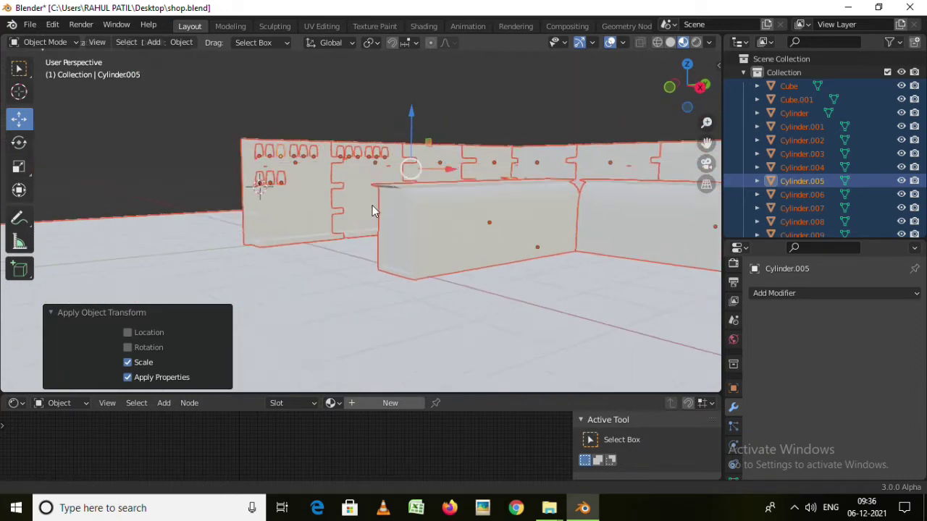
Turn the lower editor area into the Shader Editor and resize it
click(481, 223)
mouse_move(481, 223)
middle_down()
mouse_move(470, 202)
mouse_move(489, 220)
middle_up()
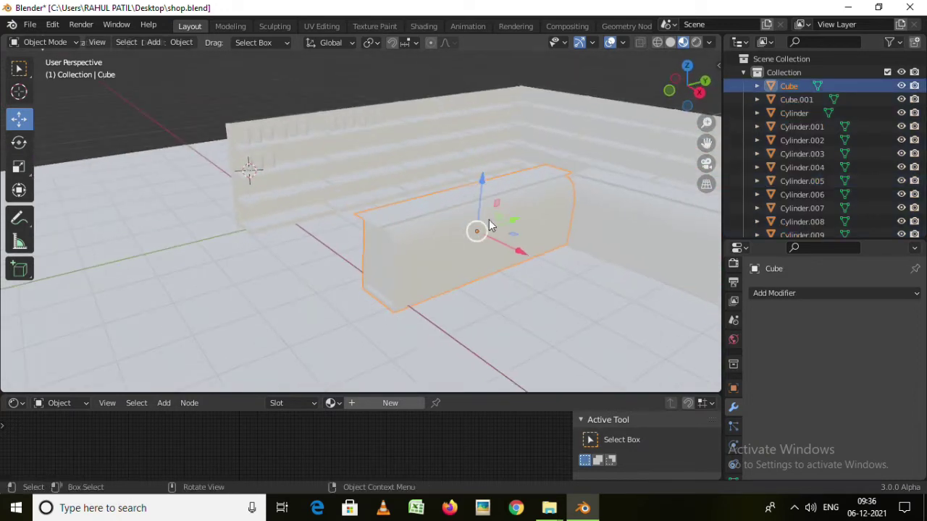
mouse_move(514, 393)
mouse_down()
mouse_move(532, 305)
mouse_move(133, 296)
mouse_up()
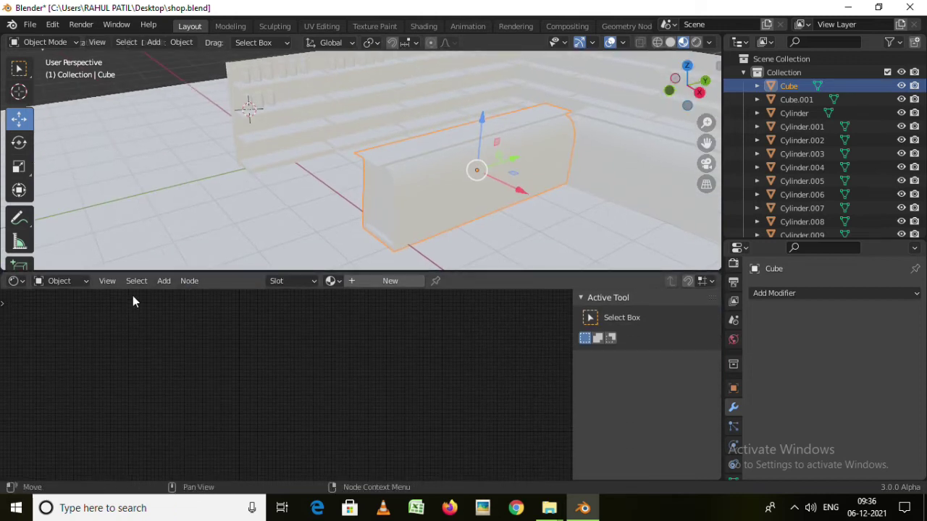
click(13, 281)
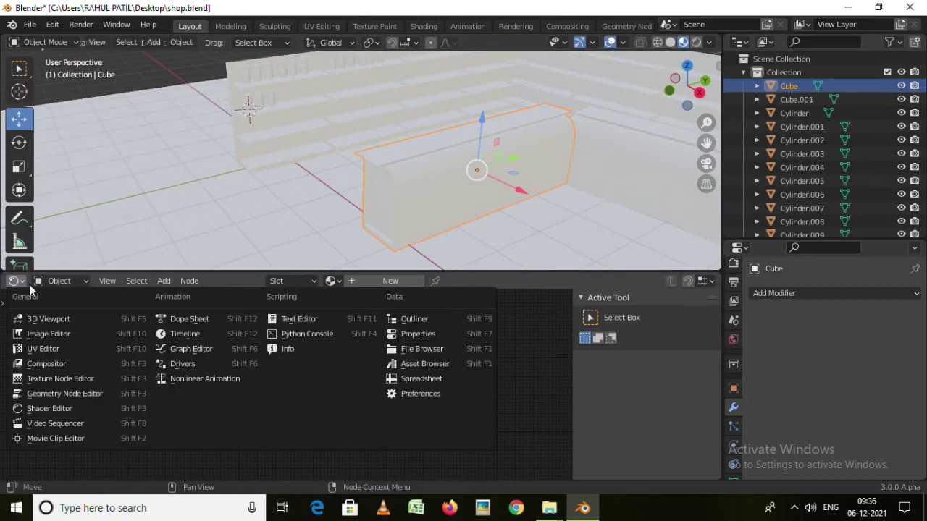
click(53, 410)
click(470, 269)
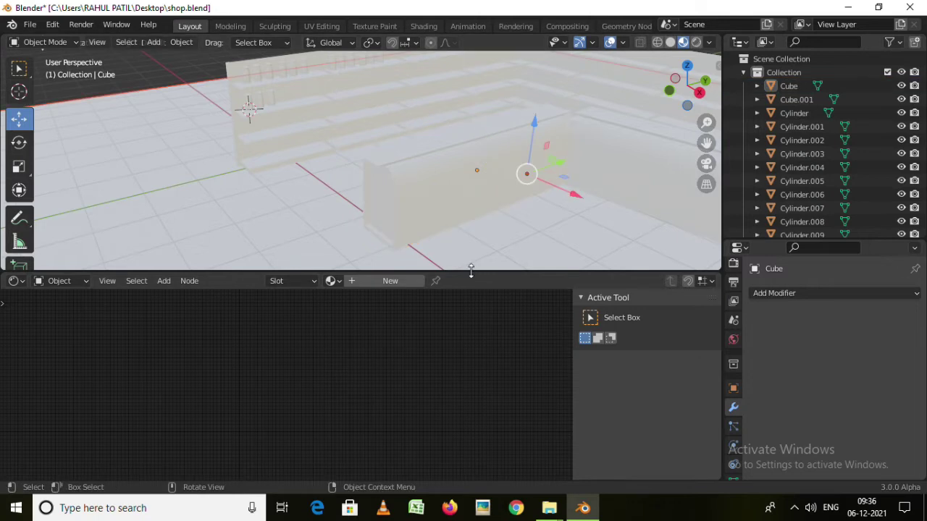
drag(470, 270, 475, 353)
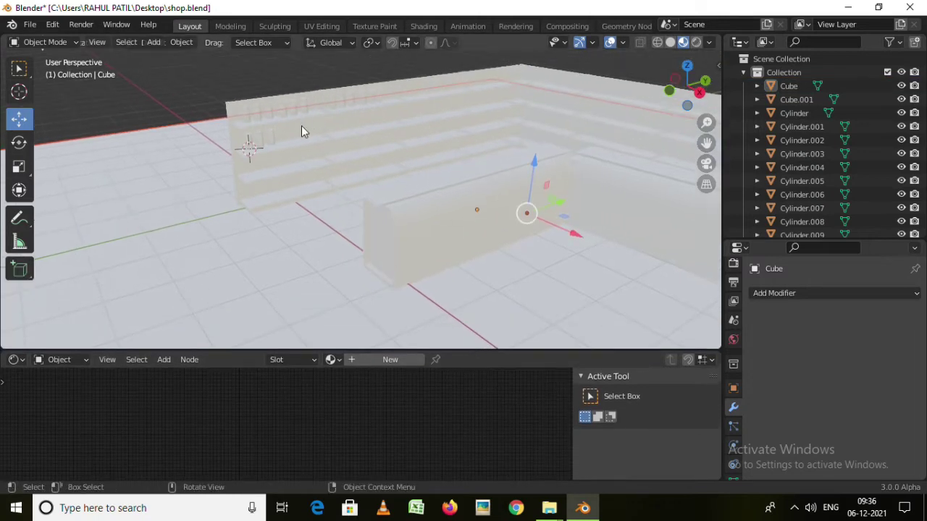
Select the Plane.003 shelf panel and inspect it up close
click(275, 173)
mouse_move(300, 201)
middle_down()
mouse_move(292, 180)
mouse_move(280, 194)
middle_up()
scroll(285, 194, up, 4)
scroll(263, 165, down, 3)
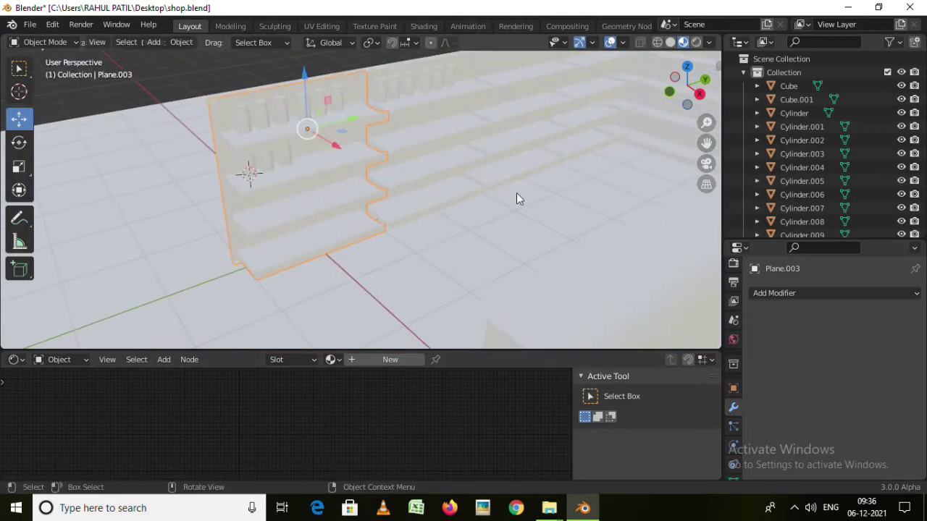
Duplicate the Plane.001 shelf panel beside the original, then reselect Plane.003
click(422, 152)
key(shift+d)
click(485, 165)
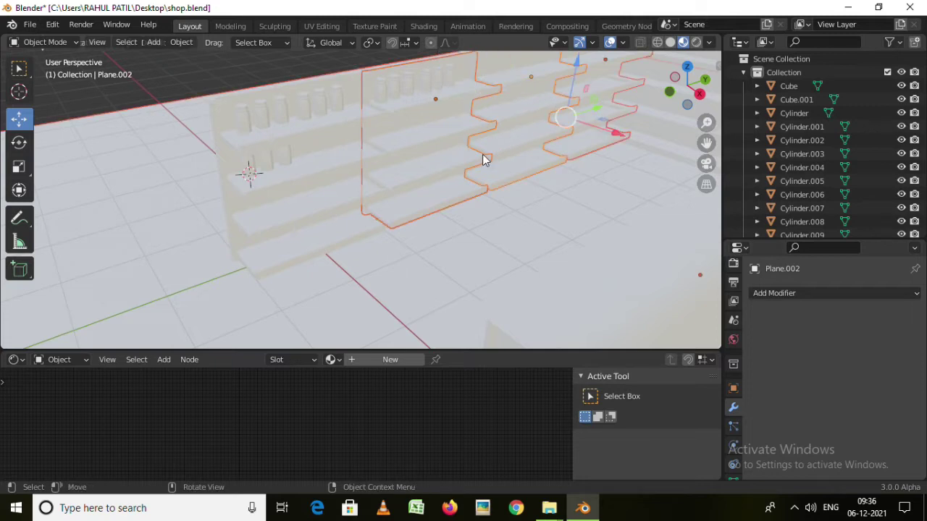
click(290, 221)
mouse_move(389, 252)
middle_down()
mouse_move(411, 233)
mouse_move(391, 230)
middle_up()
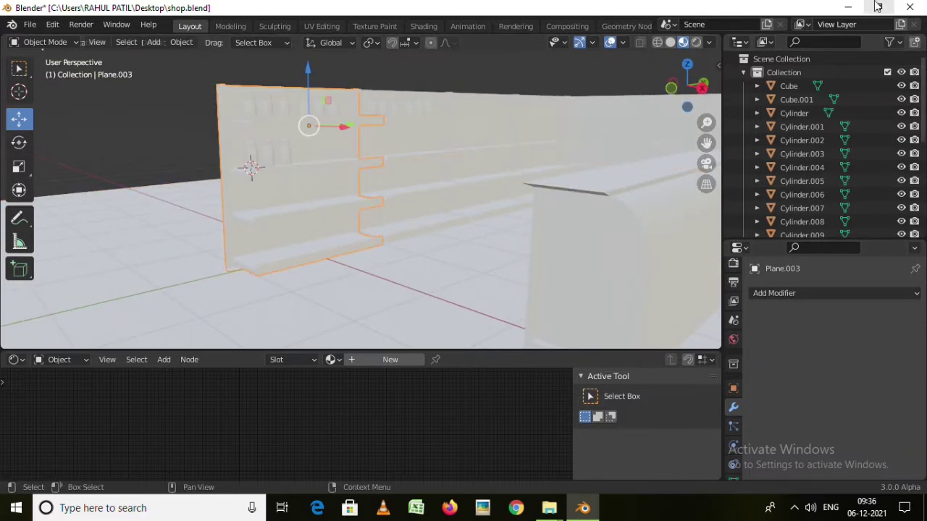
click(847, 6)
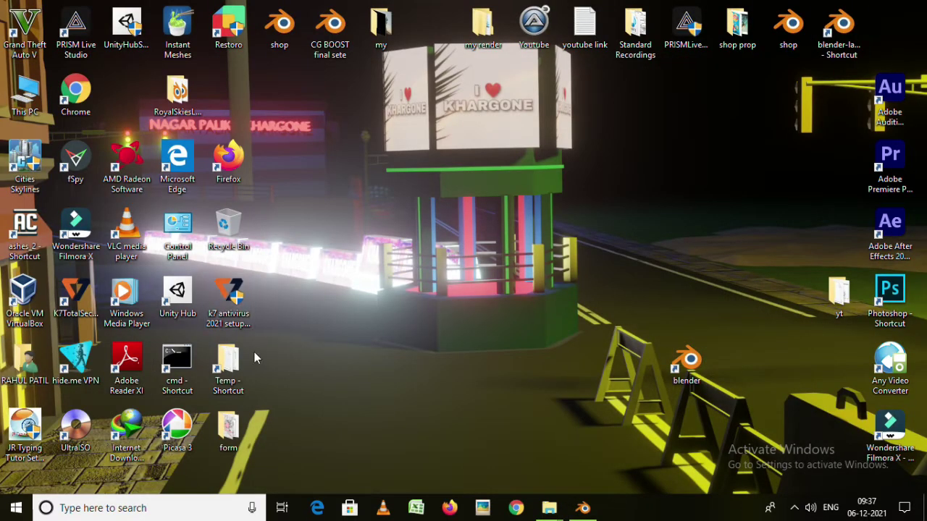
double_click(739, 29)
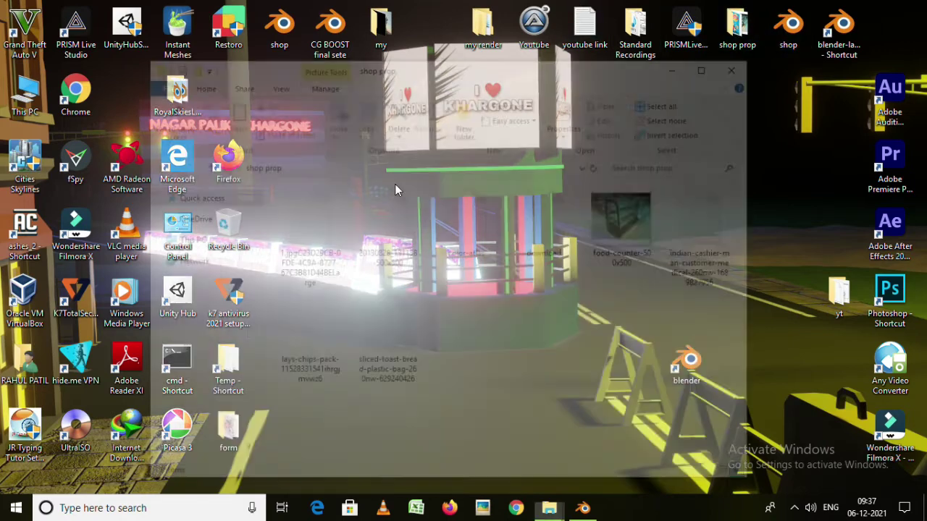
click(395, 224)
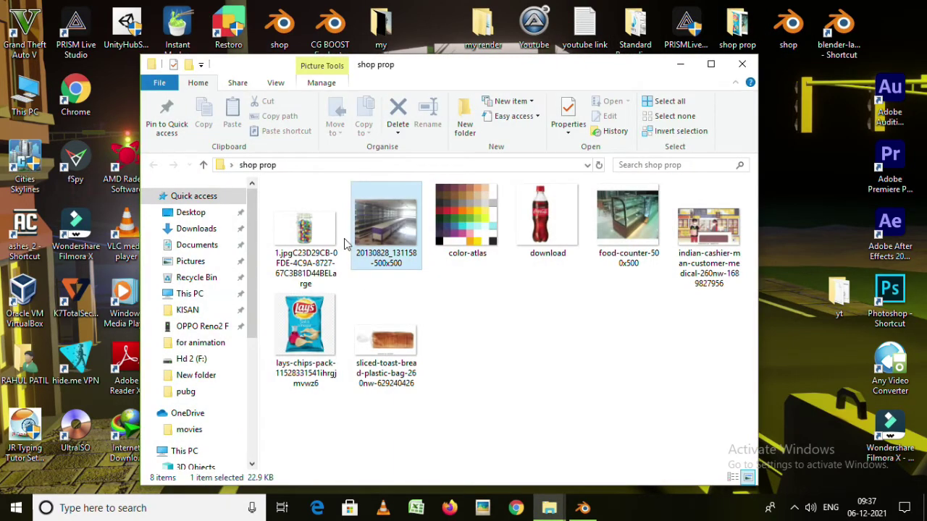
double_click(378, 236)
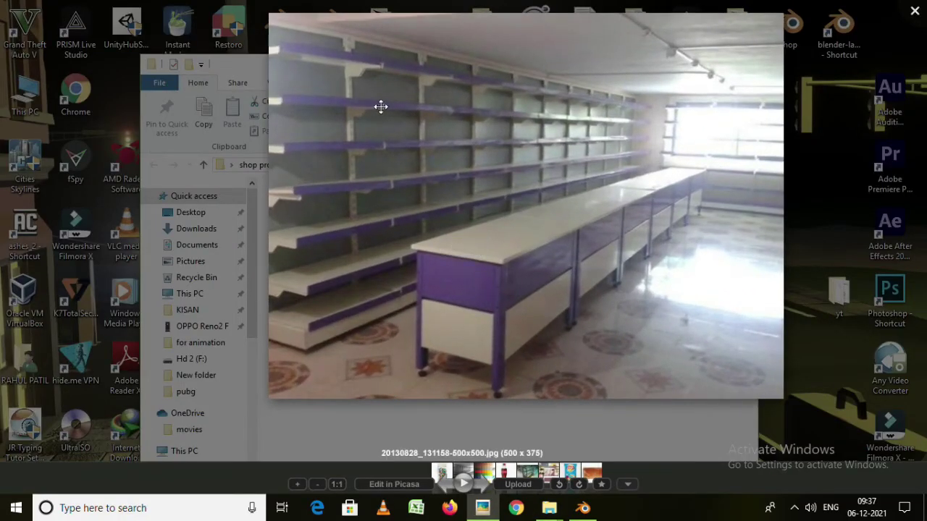
click(812, 119)
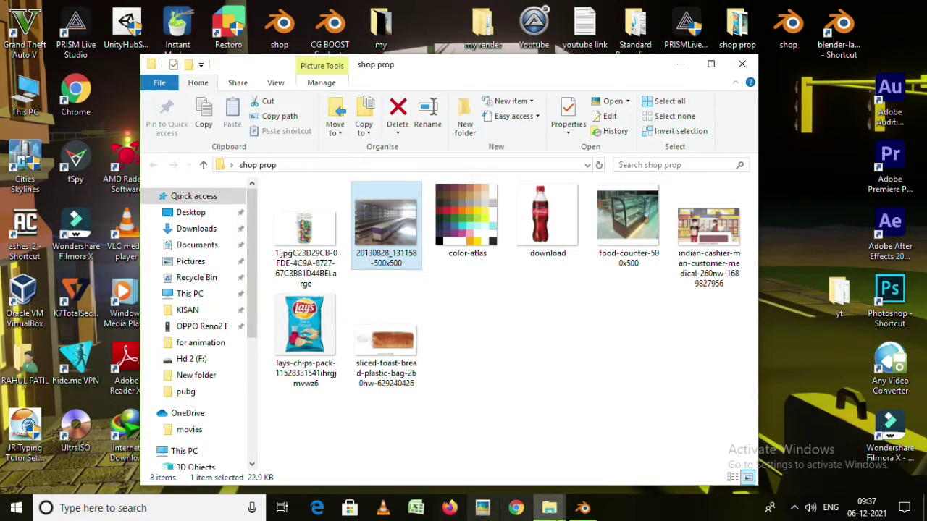
click(584, 509)
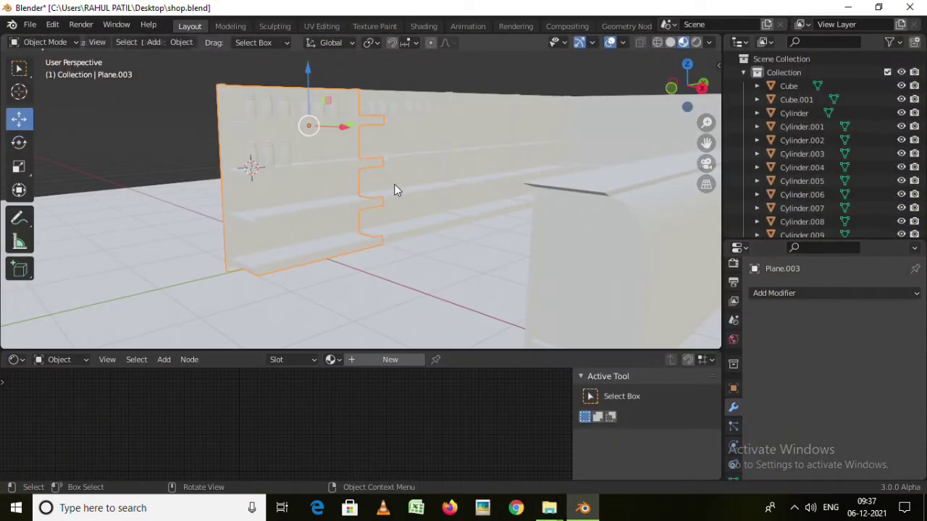
Put Plane.003 into Edit Mode and view the shelf from a low side angle
key(Tab)
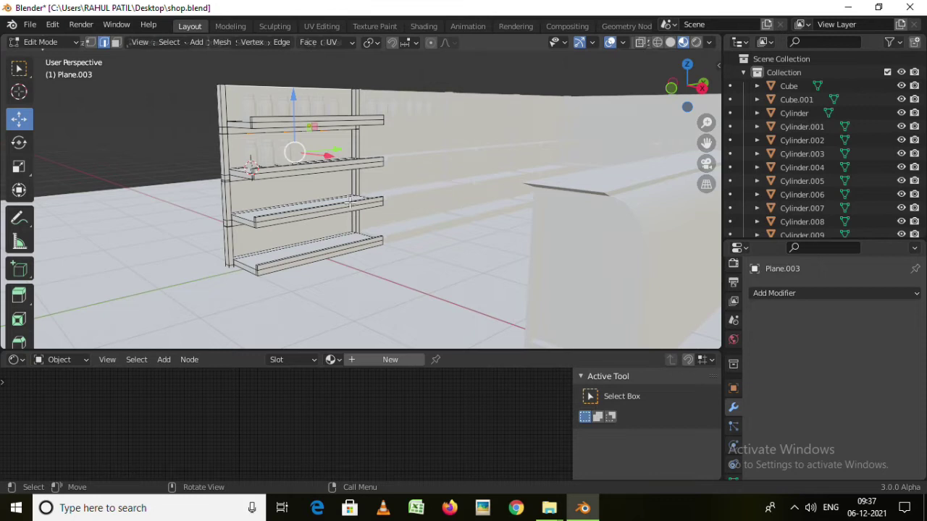
mouse_move(350, 203)
middle_down()
mouse_move(340, 258)
mouse_move(304, 266)
middle_up()
scroll(340, 258, up, 3)
scroll(303, 266, down, 4)
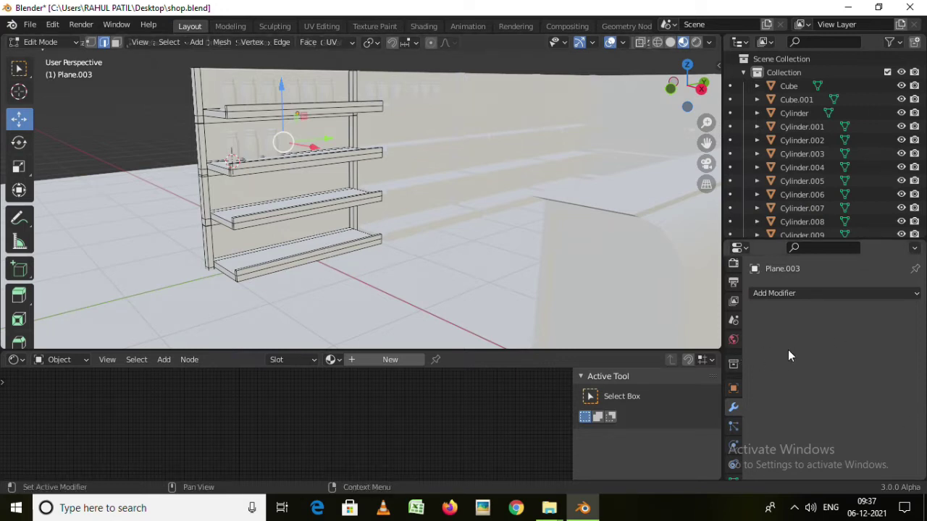
scroll(733, 332, up, 1)
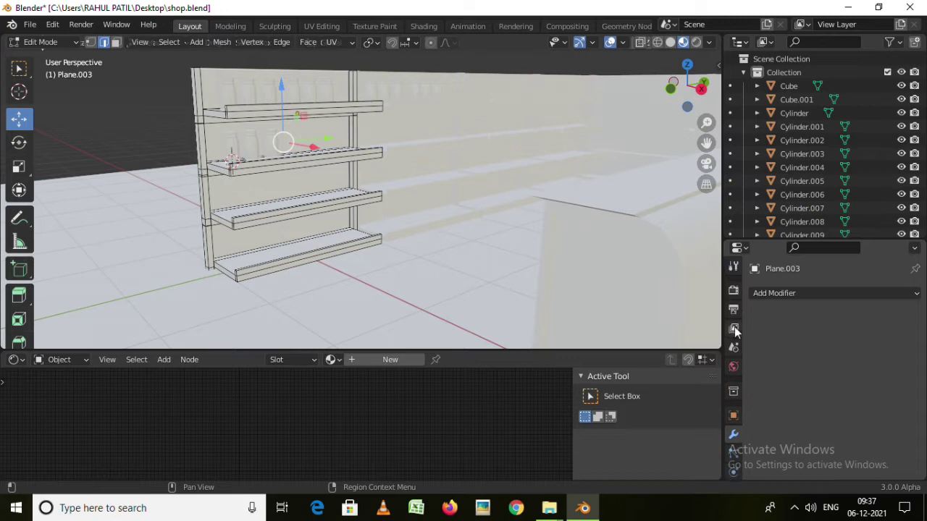
scroll(733, 330, up, 1)
scroll(733, 405, down, 3)
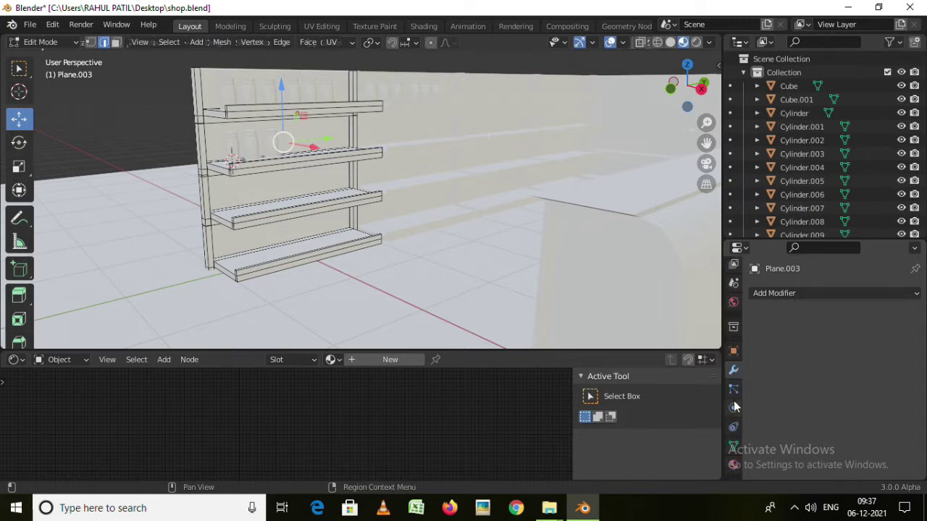
Create a new material named 'back' and enlarge the shader editor to show its nodes
click(733, 466)
click(851, 350)
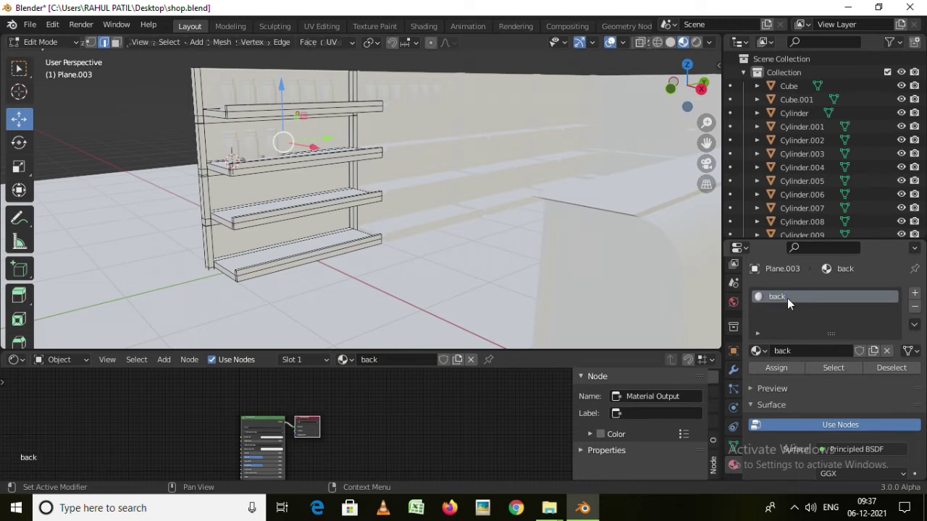
scroll(836, 416, down, 5)
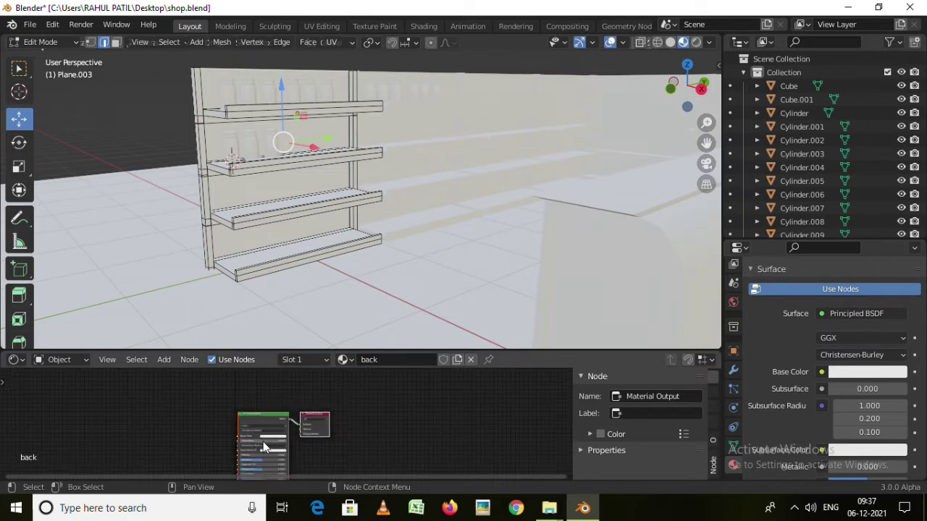
scroll(262, 442, up, 4)
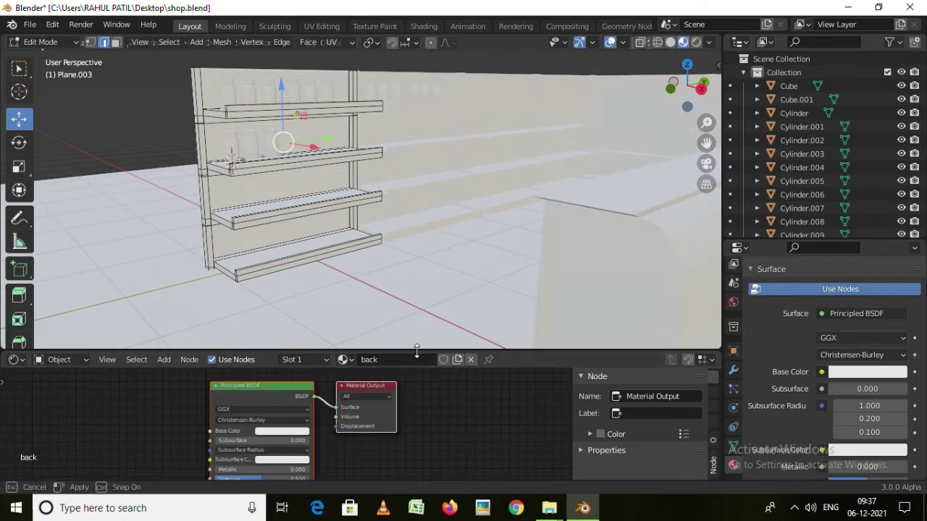
drag(417, 354, 417, 321)
scroll(260, 438, up, 3)
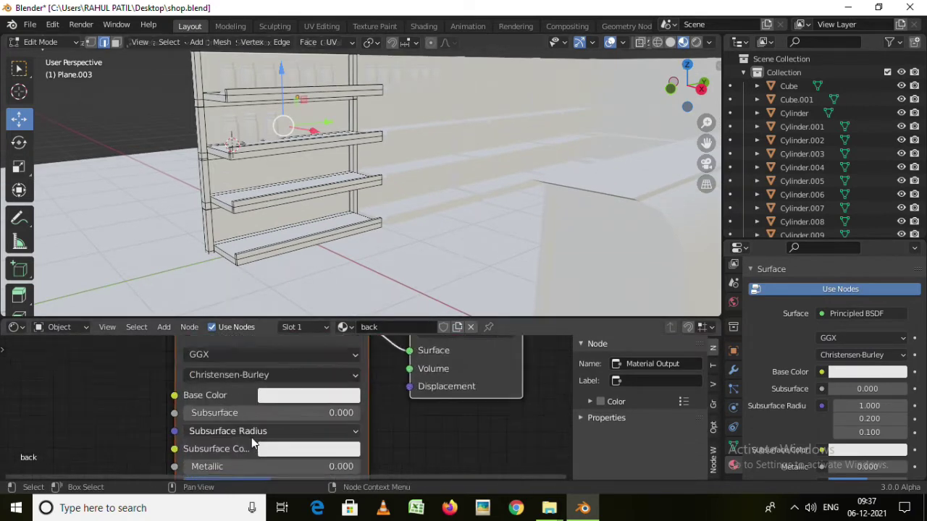
Darken the back material's base colour value from 0.800 to 0.226
click(355, 386)
click(356, 387)
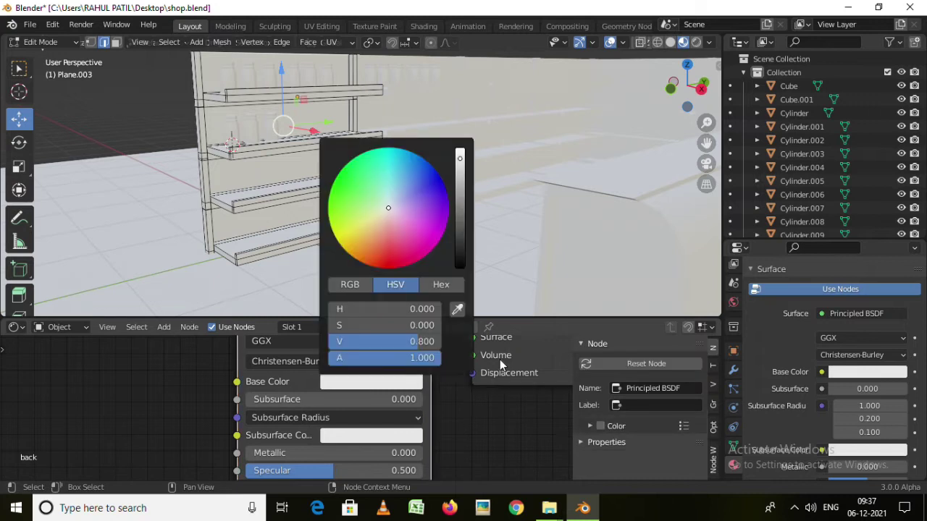
drag(457, 174, 459, 206)
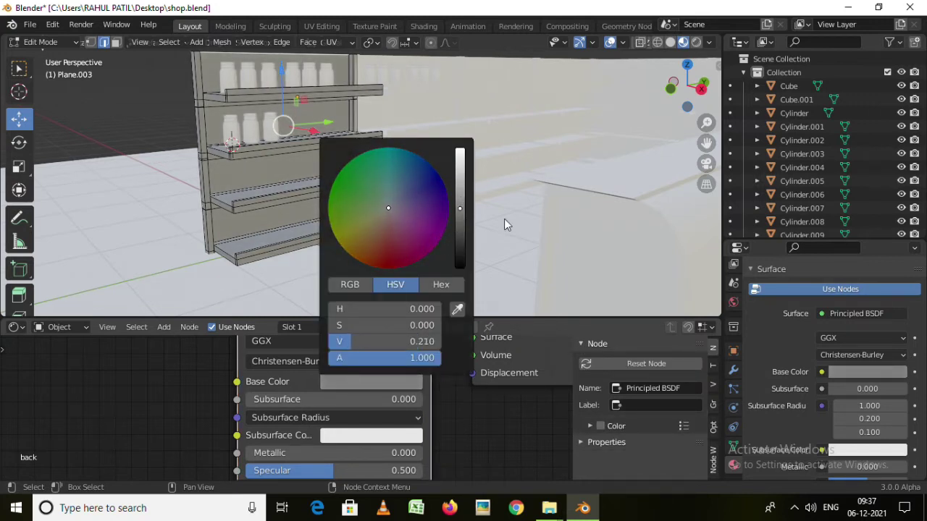
In face select mode, select the front faces of the bottom, middle and top shelves
middle_drag(504, 225, 375, 206)
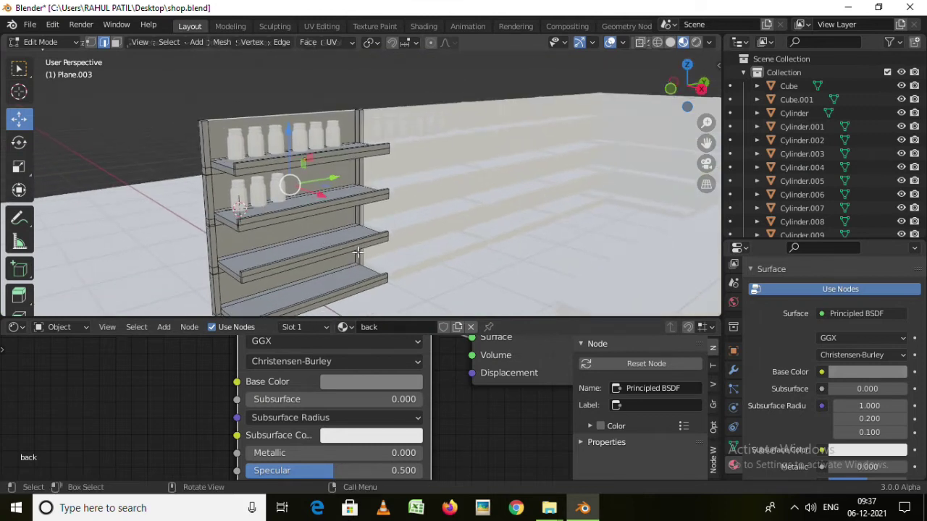
middle_drag(357, 252, 340, 262)
scroll(322, 283, up, 4)
click(333, 274)
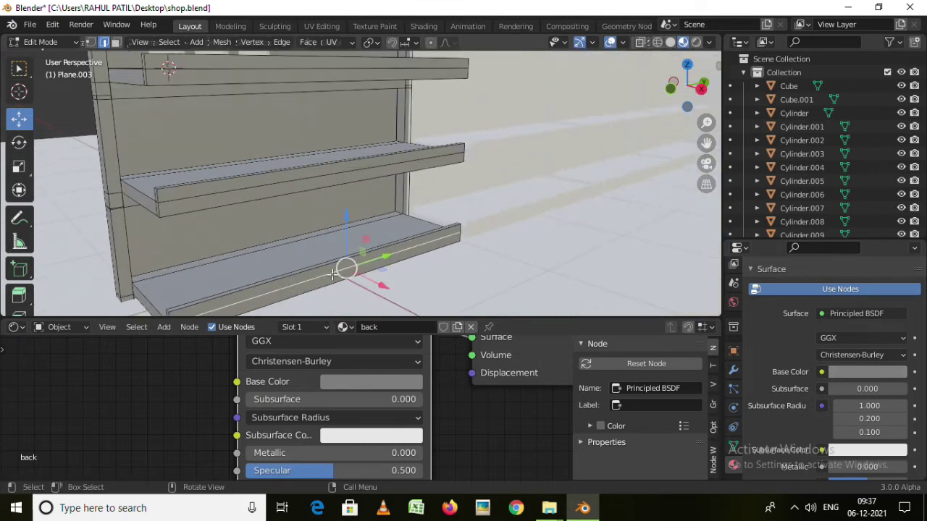
key(3)
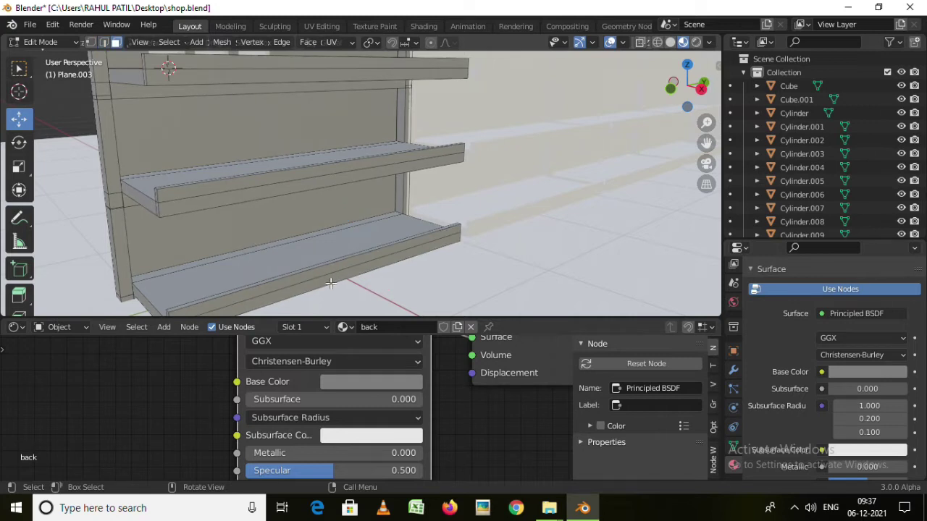
click(330, 283)
shift+click(331, 189)
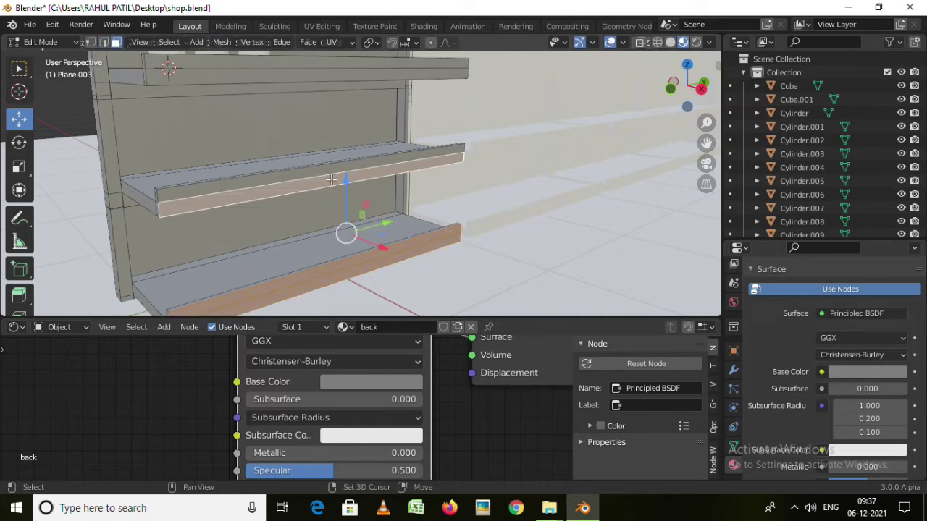
mouse_move(334, 168)
middle_down()
mouse_move(361, 158)
mouse_move(350, 168)
mouse_move(362, 102)
mouse_move(356, 186)
middle_up()
shift+click(357, 149)
shift+click(350, 168)
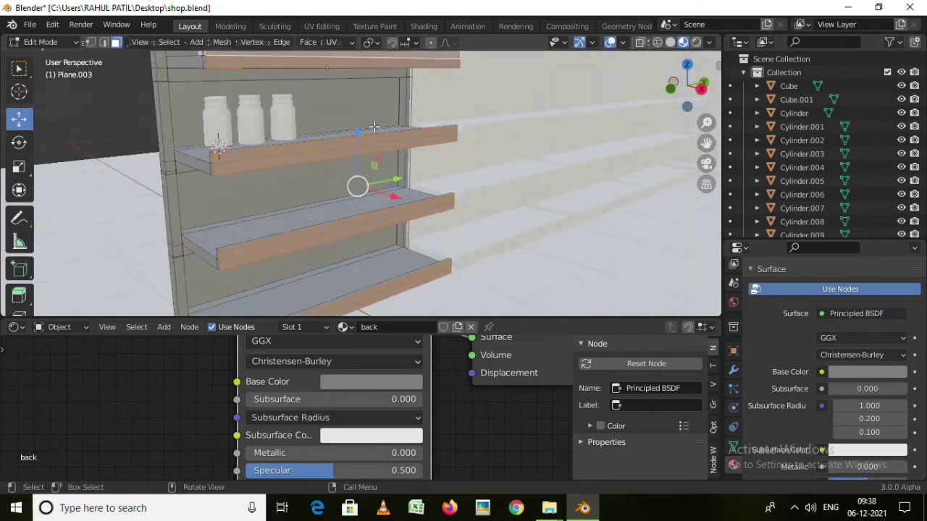
Add the shelves' left side faces and another bottom shelf face to the selection
scroll(356, 186, down, 3)
scroll(300, 223, up, 4)
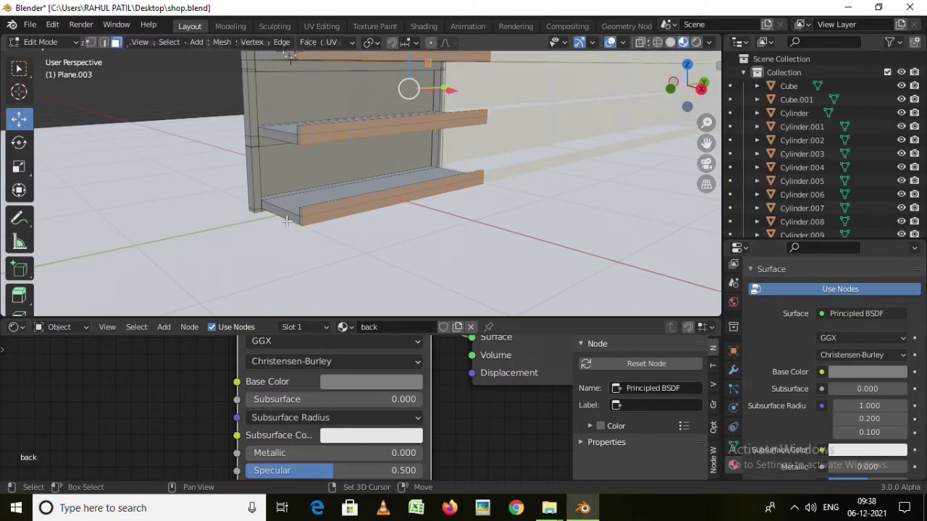
shift+click(298, 220)
shift+click(289, 136)
middle_drag(288, 136, 322, 168)
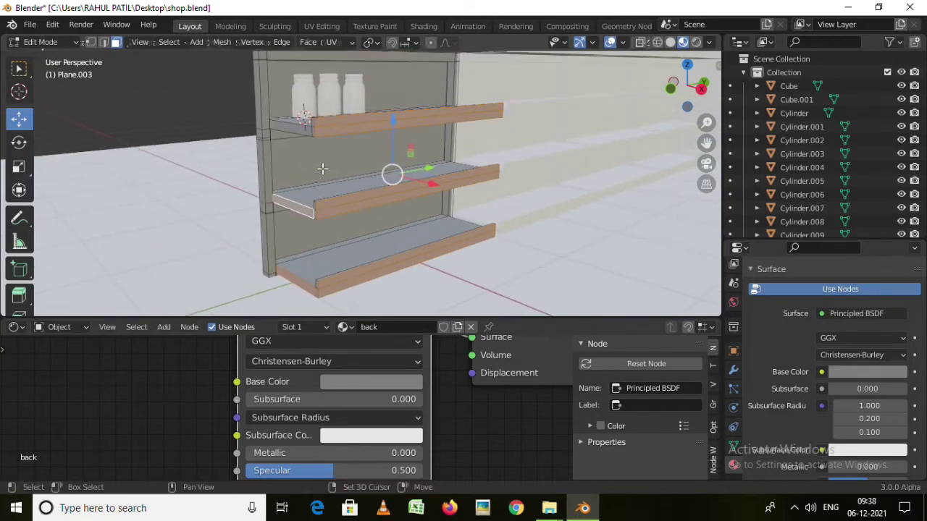
shift+click(299, 130)
mouse_move(299, 130)
middle_down()
mouse_move(401, 191)
mouse_move(393, 225)
middle_up()
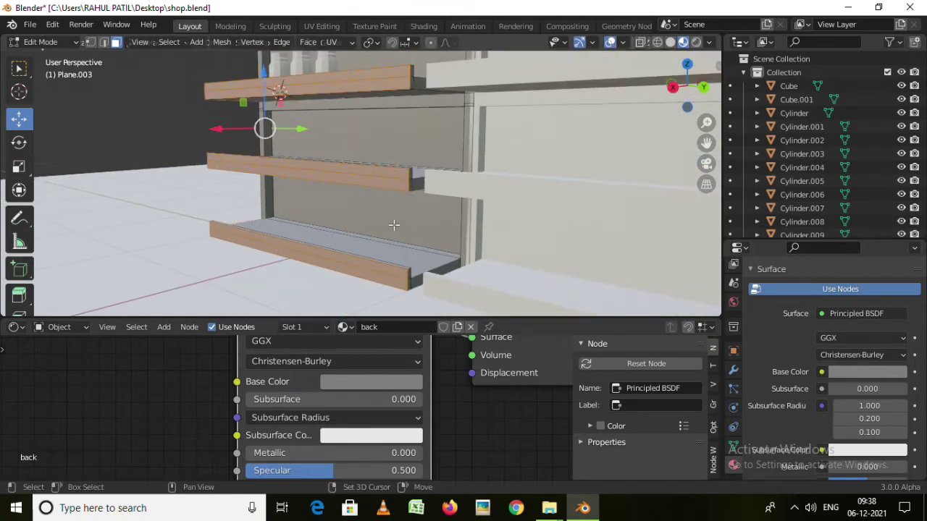
shift+click(422, 273)
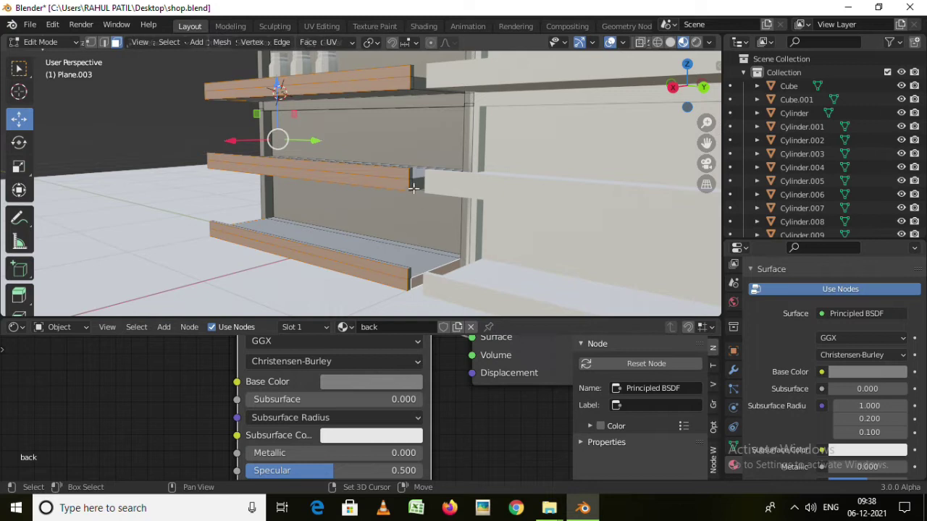
middle_drag(413, 188, 407, 277)
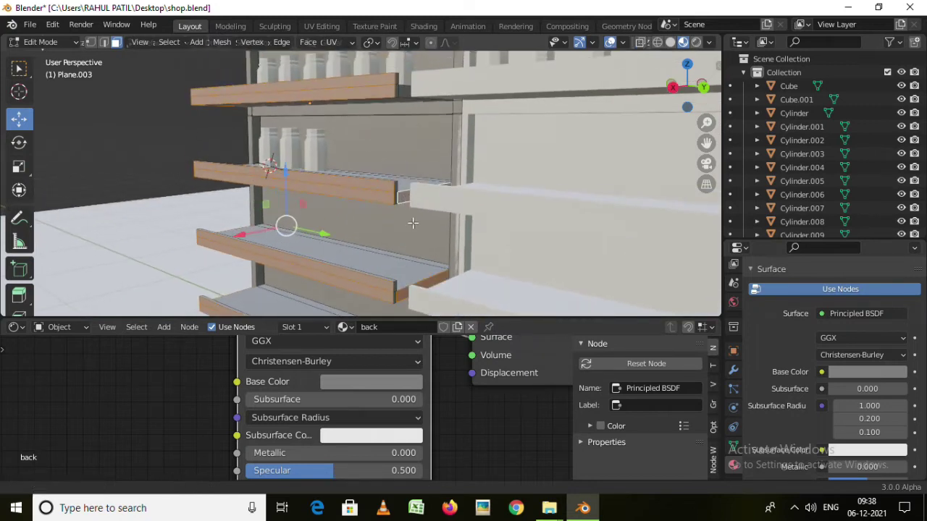
middle_drag(409, 222, 403, 236)
mouse_move(407, 197)
middle_down()
mouse_move(444, 238)
mouse_move(464, 217)
middle_up()
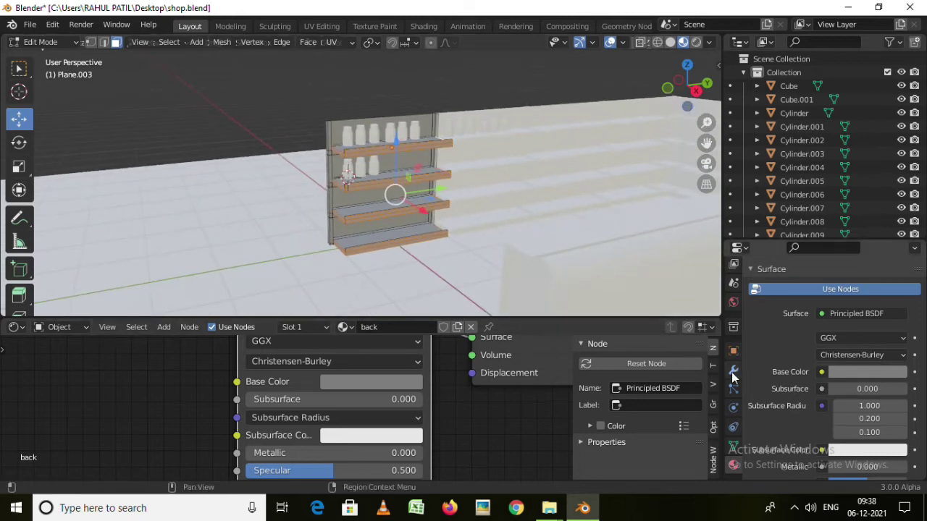
scroll(807, 349, up, 5)
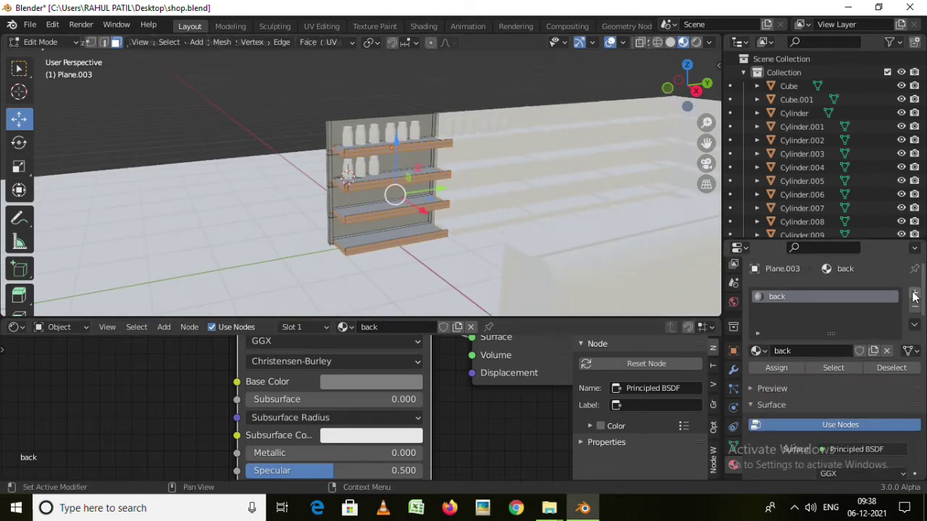
Add a second material slot with a new material assigned to the selected shelf faces
click(914, 297)
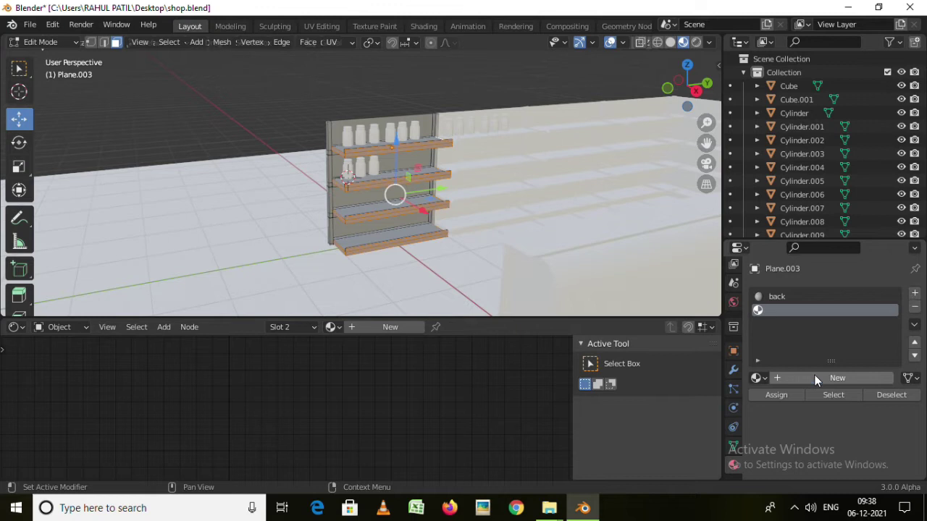
click(814, 375)
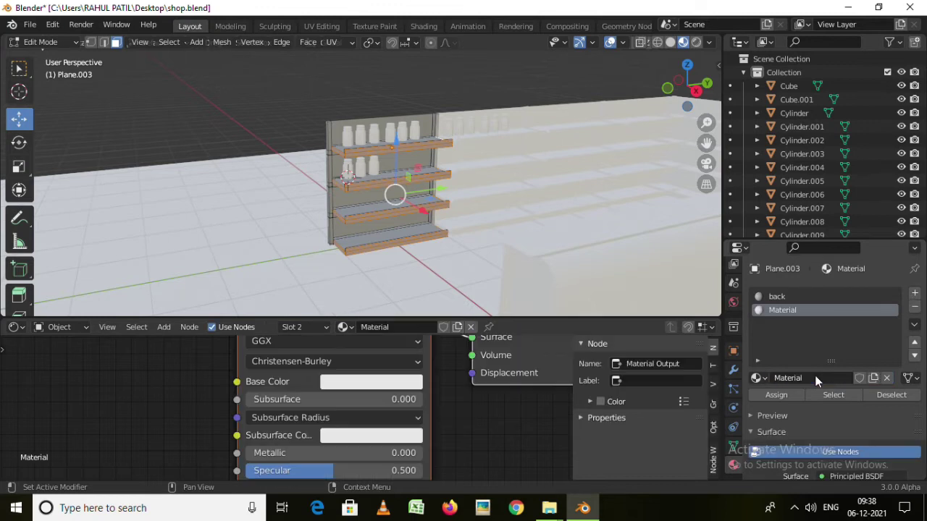
click(774, 395)
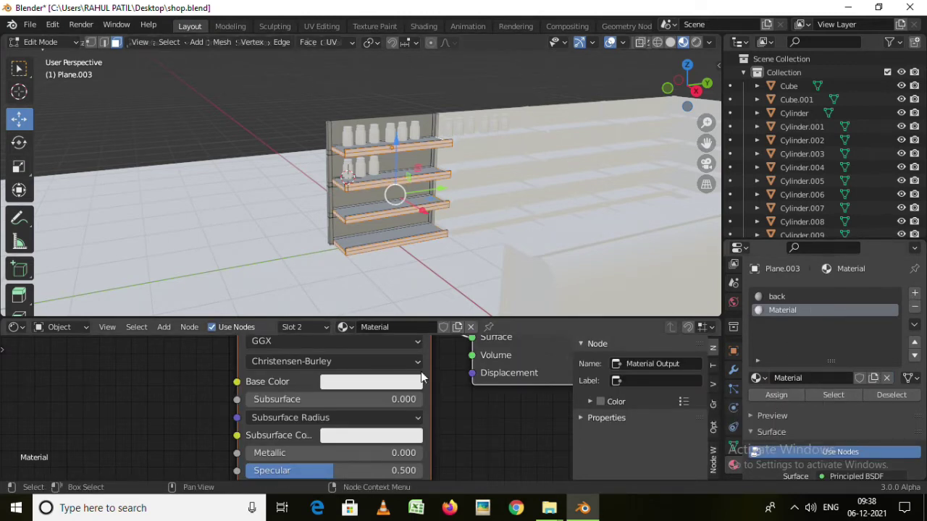
Set the new material's base colour to blue (H 0.605, S 0.837)
scroll(388, 393, down, 1)
scroll(388, 394, down, 2)
scroll(388, 394, up, 1)
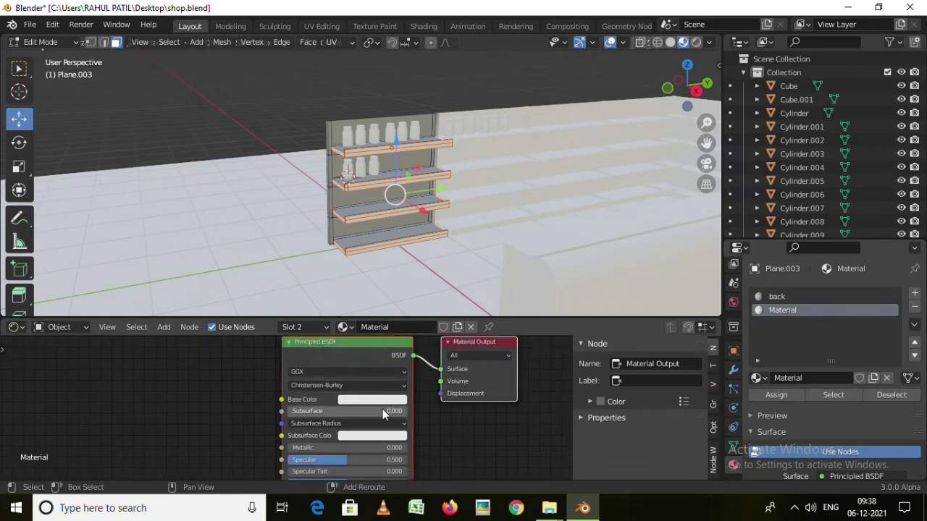
scroll(383, 409, up, 2)
scroll(373, 408, up, 1)
click(381, 385)
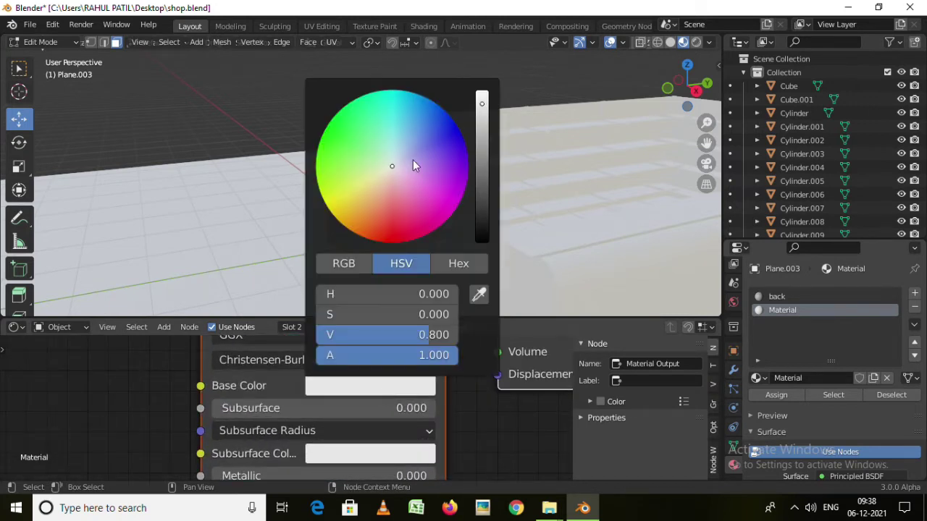
drag(413, 165, 413, 129)
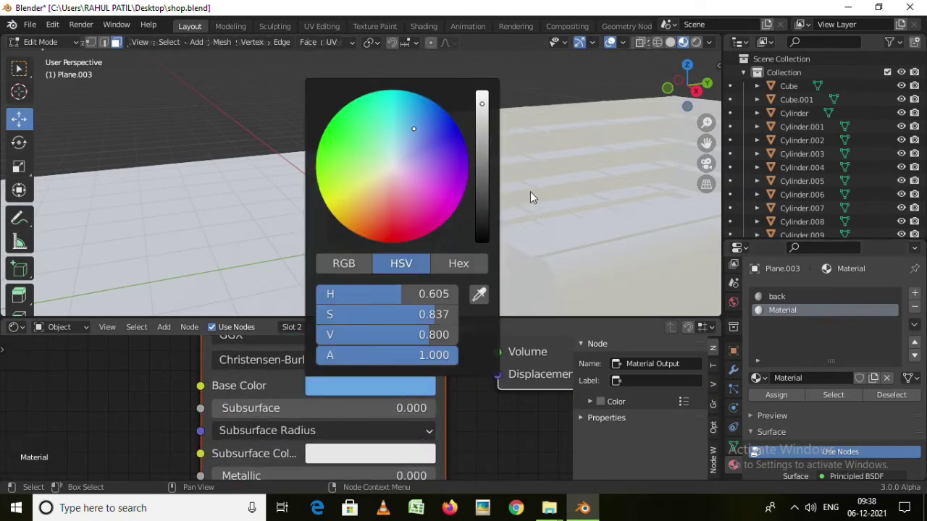
Frame the selected shelf faces, then return to Object Mode viewing the unit frontally
key(KP_Decimal)
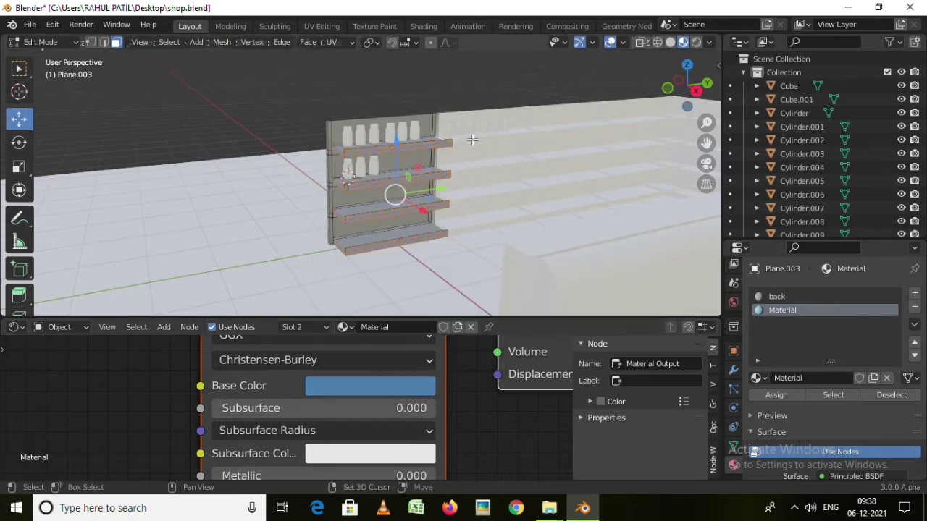
scroll(411, 189, up, 2)
scroll(410, 189, up, 2)
scroll(410, 188, down, 2)
mouse_move(411, 188)
middle_down()
mouse_move(439, 188)
mouse_move(405, 202)
mouse_move(416, 217)
middle_up()
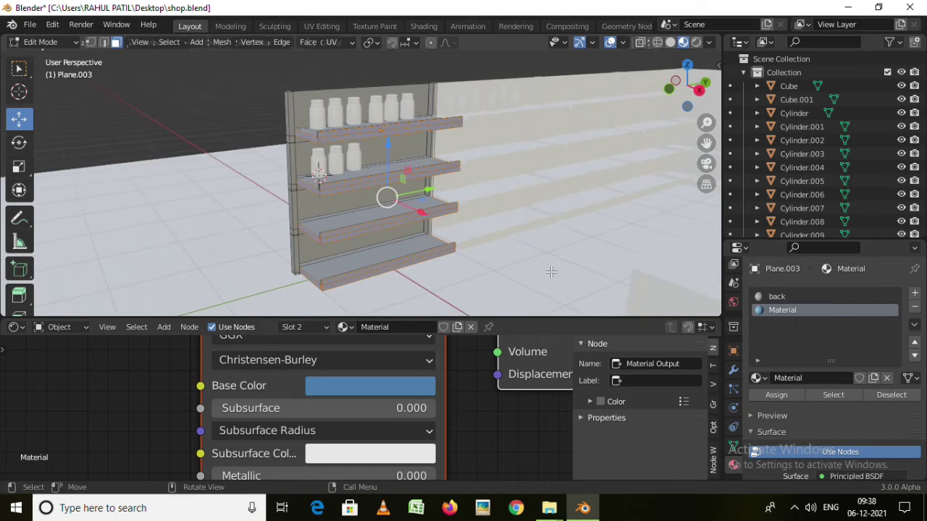
key(Tab)
mouse_move(491, 176)
middle_down()
mouse_move(431, 173)
mouse_move(437, 133)
mouse_move(395, 173)
middle_up()
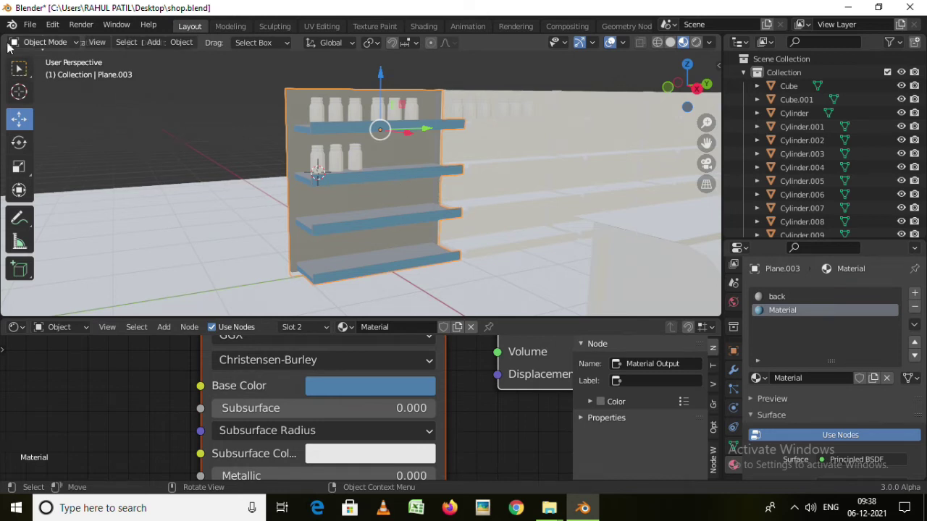
Split the 3D viewport into two side-by-side views
drag(30, 43, 297, 80)
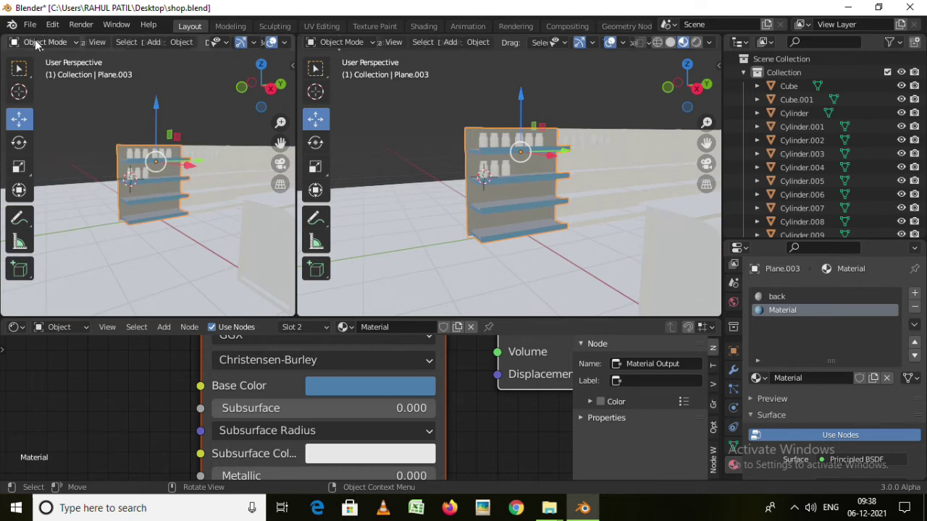
scroll(135, 119, up, 2)
scroll(123, 187, up, 3)
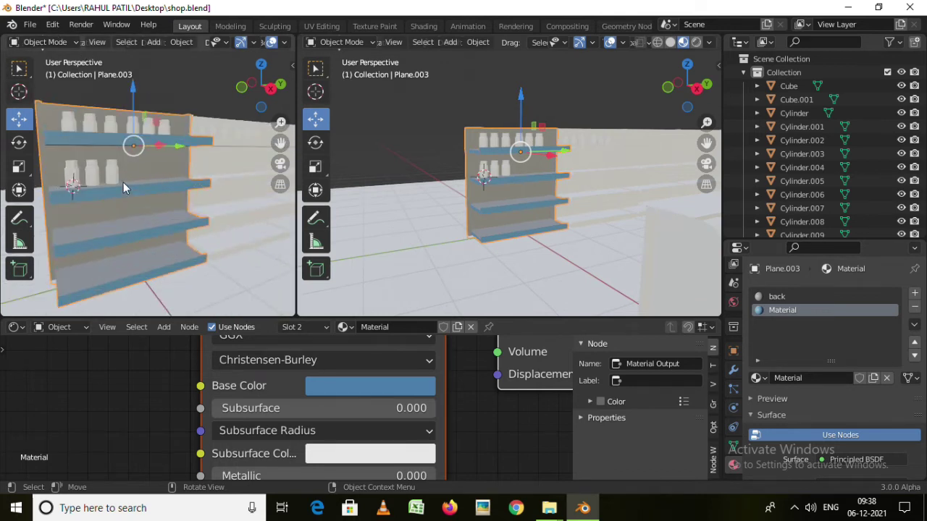
scroll(153, 172, down, 3)
scroll(152, 172, down, 2)
scroll(252, 45, down, 3)
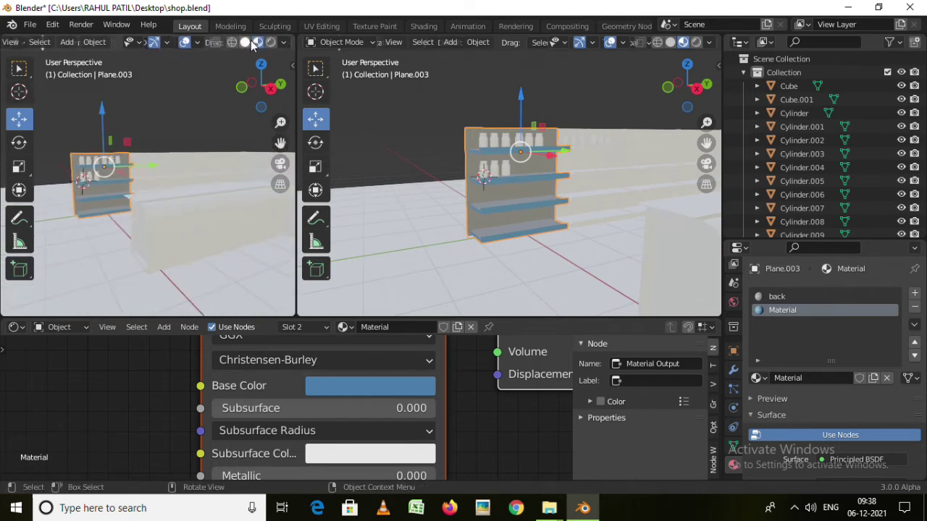
Show the left view in Material Preview with gizmos and overlays hidden
click(271, 43)
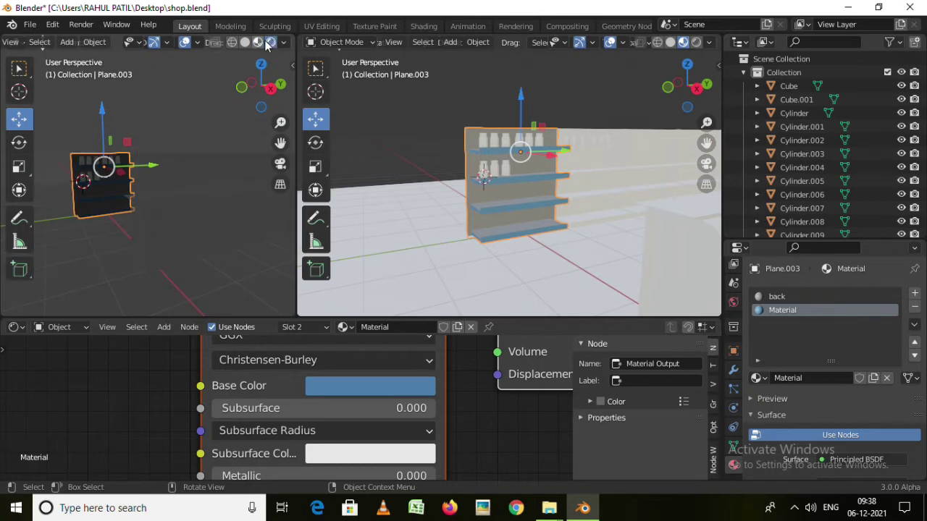
click(258, 42)
click(154, 42)
click(185, 42)
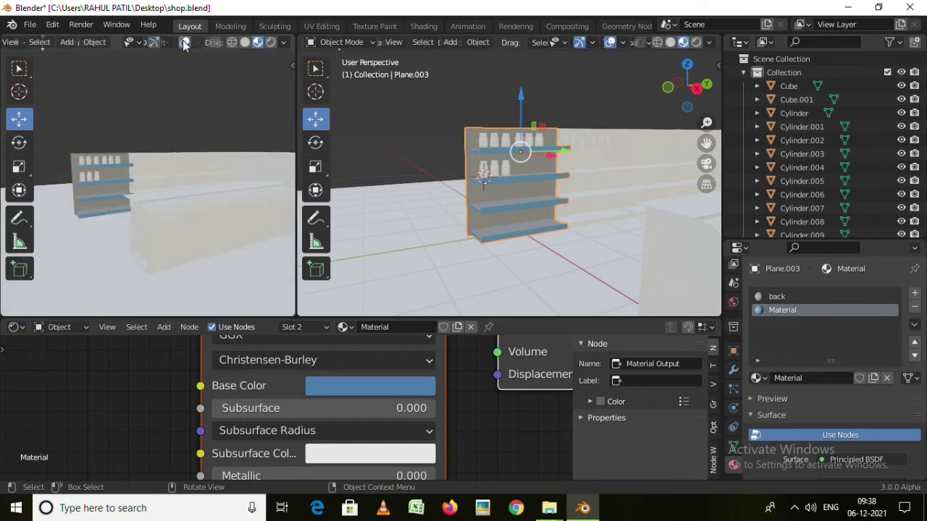
scroll(143, 169, up, 6)
middle_drag(143, 169, 90, 189)
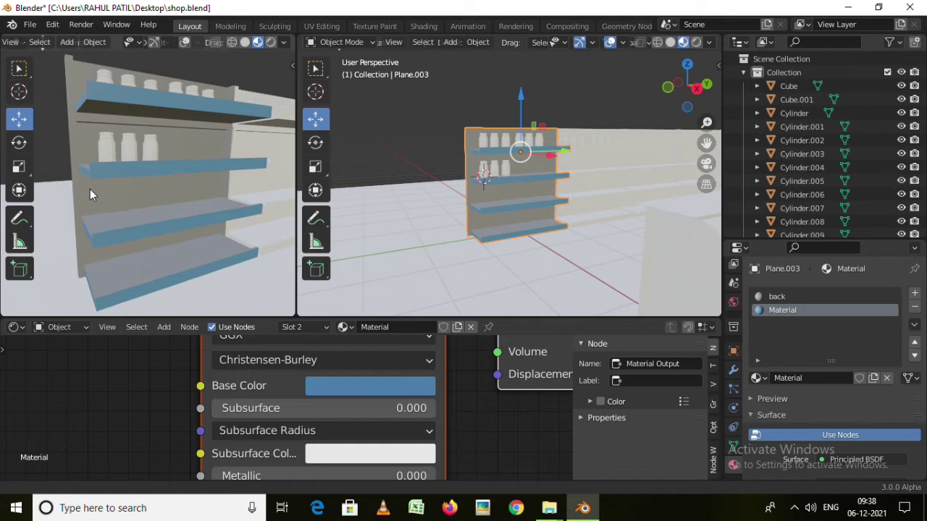
Reselect the shelf unit and orbit the right view to a more rightward angle
click(533, 194)
scroll(533, 194, down, 2)
click(519, 184)
scroll(524, 166, up, 3)
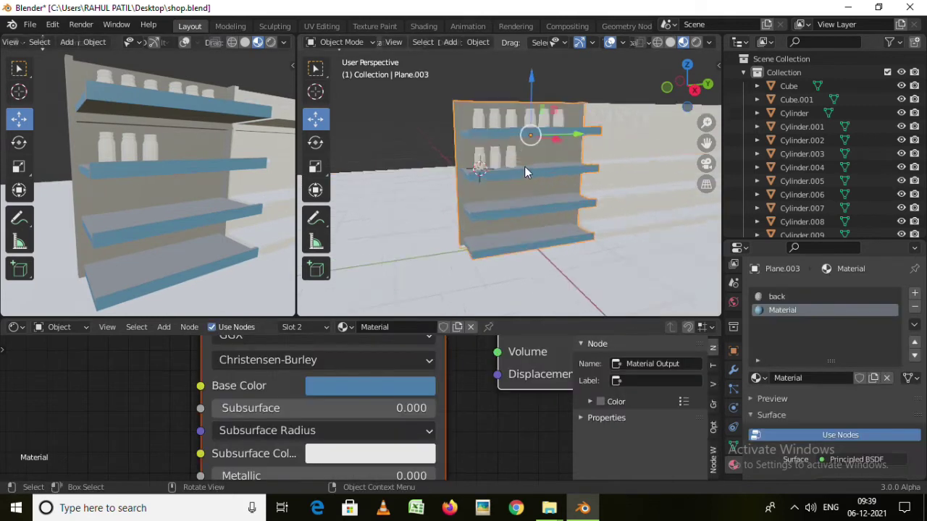
scroll(525, 166, up, 2)
mouse_move(526, 185)
middle_down()
mouse_move(491, 188)
mouse_move(539, 187)
middle_up()
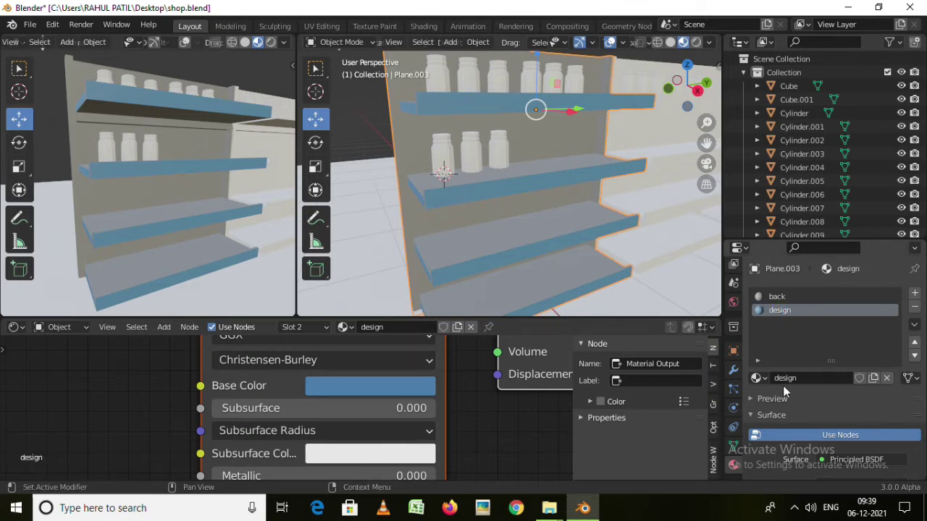
Shift the design material's base colour to a deeper blue (H 0.641, S 0.919, V 0.431)
scroll(789, 466, down, 4)
click(378, 386)
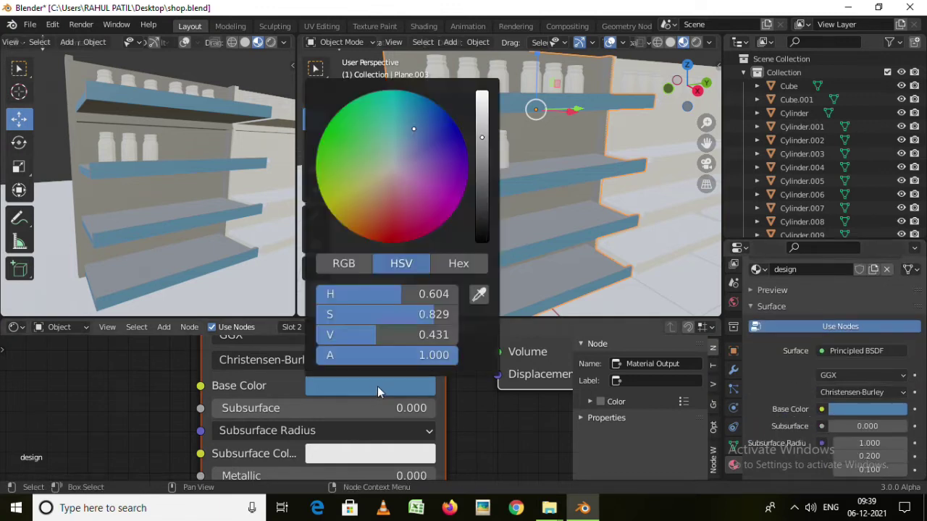
drag(417, 125, 433, 126)
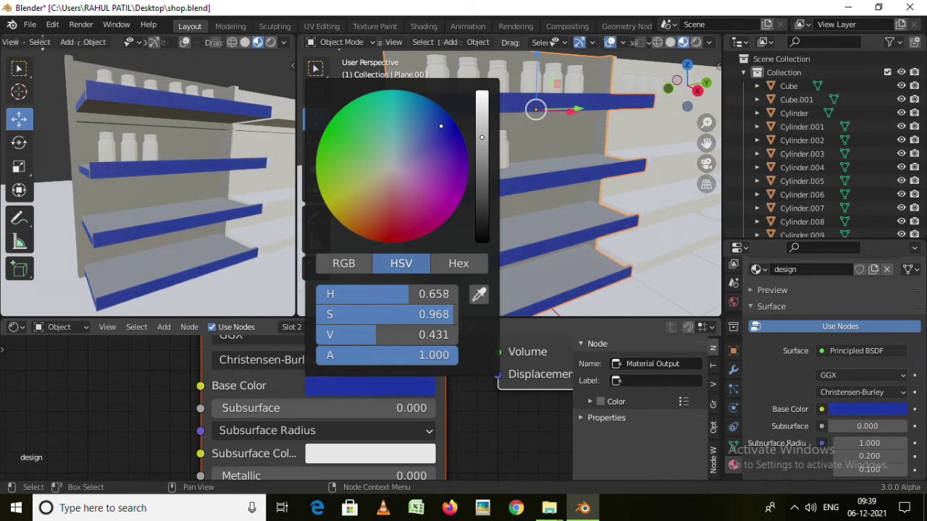
drag(440, 123, 428, 124)
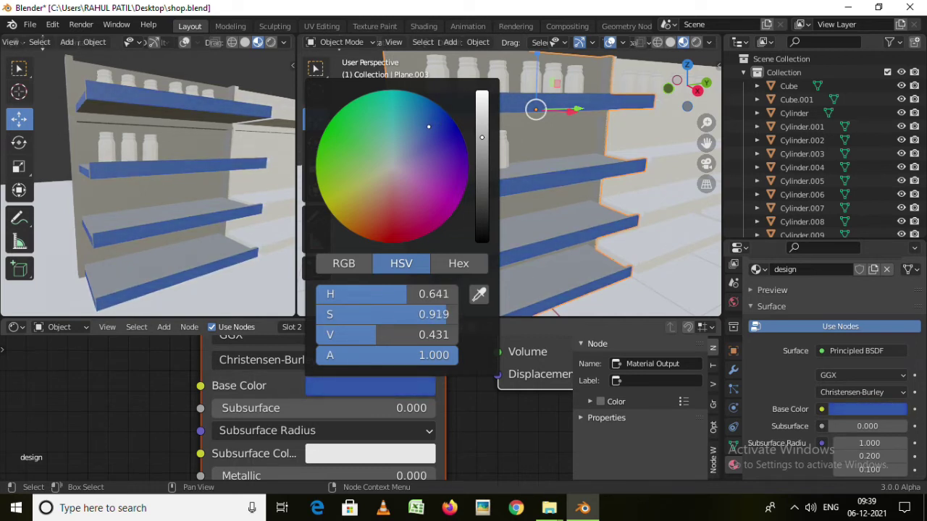
Raise the design material's Roughness to 1.000
scroll(398, 414, down, 1)
scroll(337, 396, up, 2)
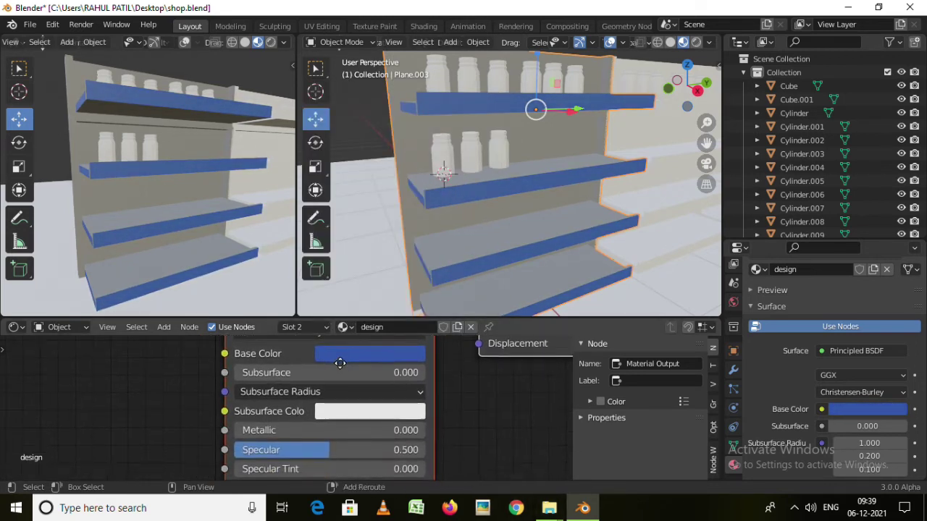
shift+scroll(294, 430, down, 2)
shift+scroll(301, 427, down, 2)
scroll(307, 423, up, 1)
drag(321, 411, 471, 411)
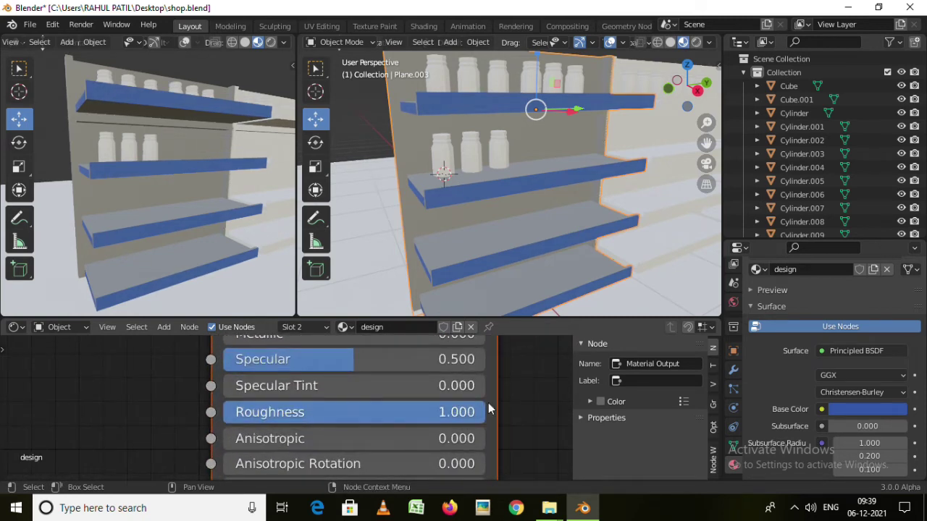
click(535, 142)
On the back material, set Roughness to 1.0 and Specular to about 0.005
click(525, 230)
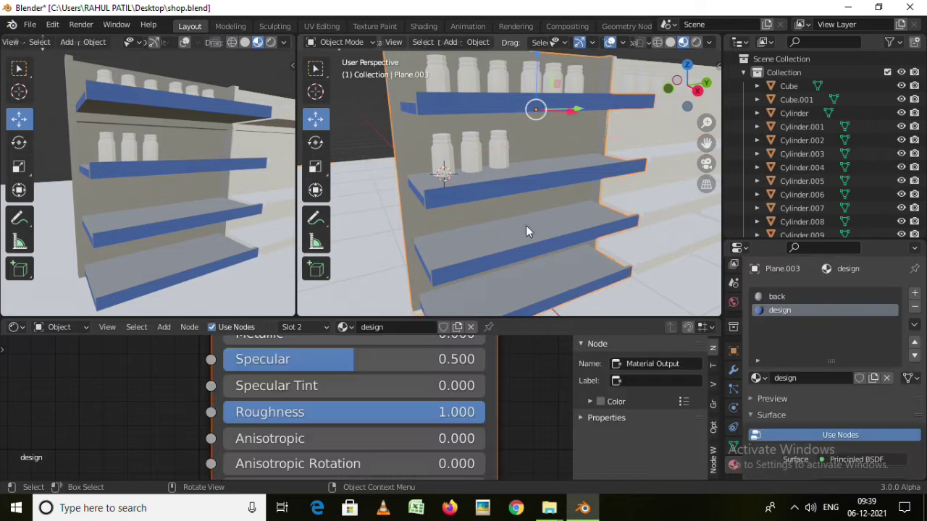
click(779, 297)
drag(325, 412, 484, 412)
drag(407, 359, 227, 359)
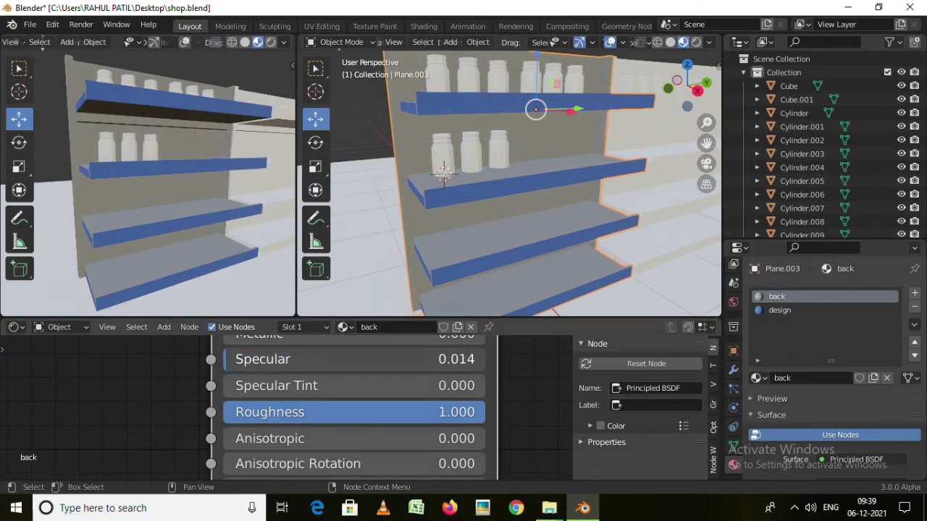
Reduce the back material's Sheen Tint to 0
scroll(361, 400, down, 2)
shift+scroll(360, 422, down, 2)
drag(360, 428, 327, 423)
scroll(327, 422, down, 1)
shift+scroll(327, 421, down, 3)
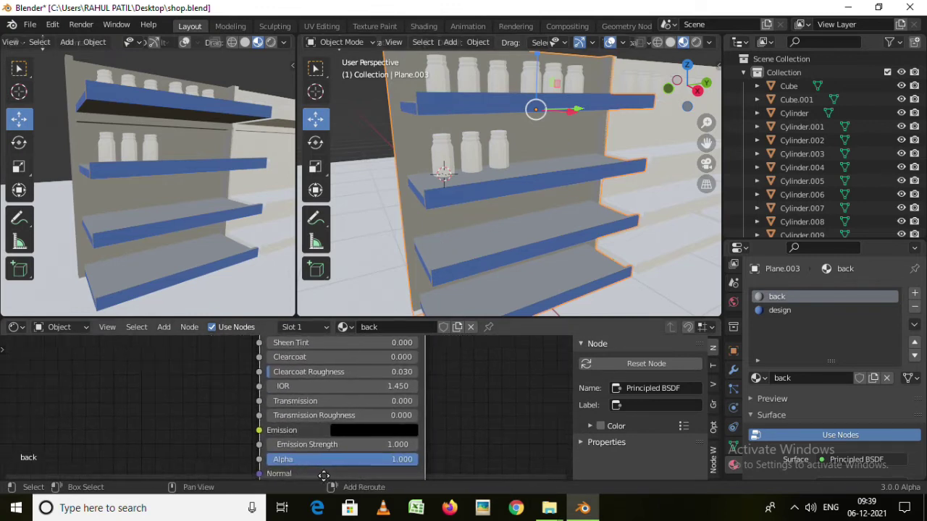
shift+scroll(327, 464, down, 1)
shift+scroll(331, 438, up, 1)
shift+scroll(319, 419, up, 2)
shift+scroll(331, 458, up, 2)
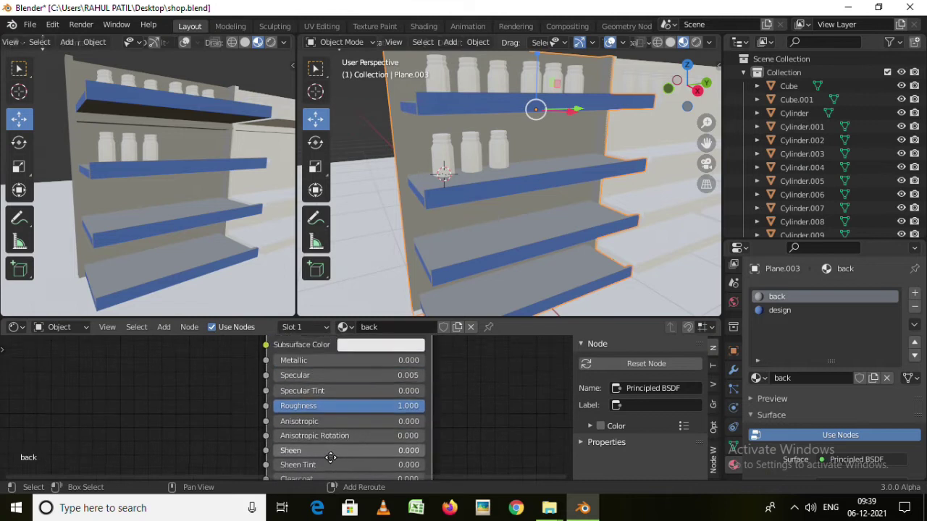
shift+scroll(330, 458, up, 2)
shift+scroll(339, 438, up, 2)
shift+scroll(346, 426, up, 1)
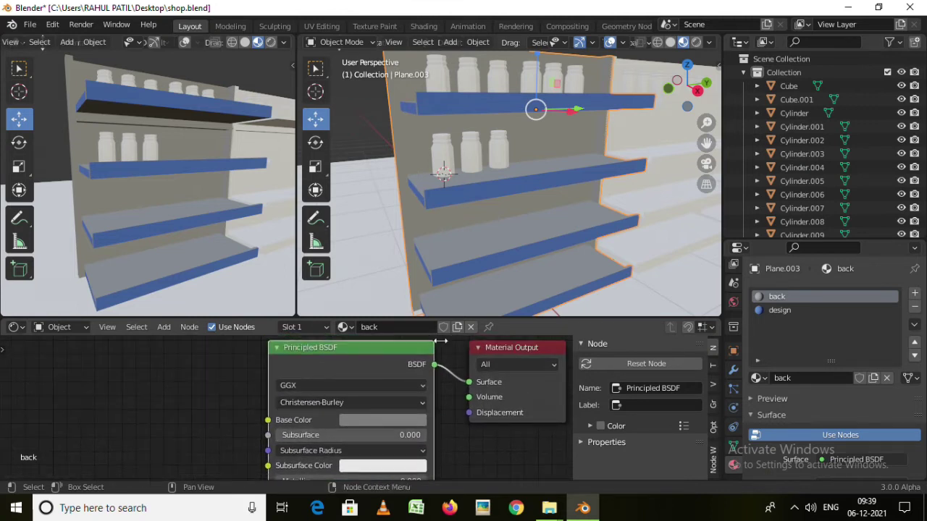
scroll(483, 181, up, 2)
scroll(478, 191, up, 2)
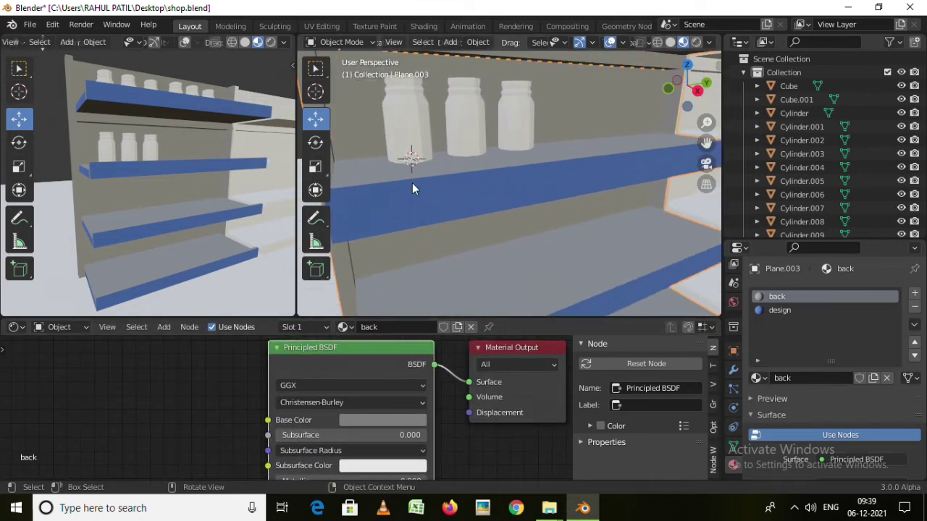
scroll(491, 200, down, 3)
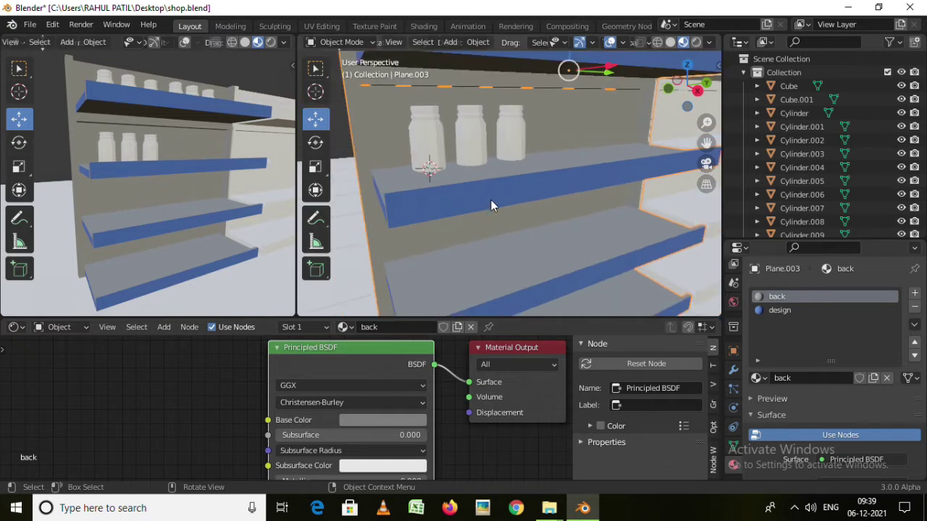
scroll(506, 232, down, 2)
scroll(514, 242, down, 2)
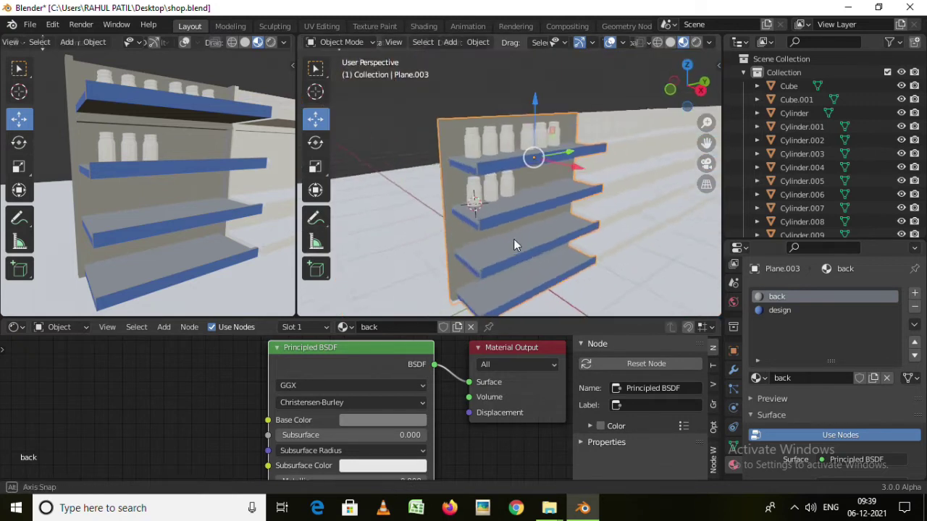
Orbit to a frontal view and put the shelf unit into Edit Mode
middle_drag(514, 239, 494, 220)
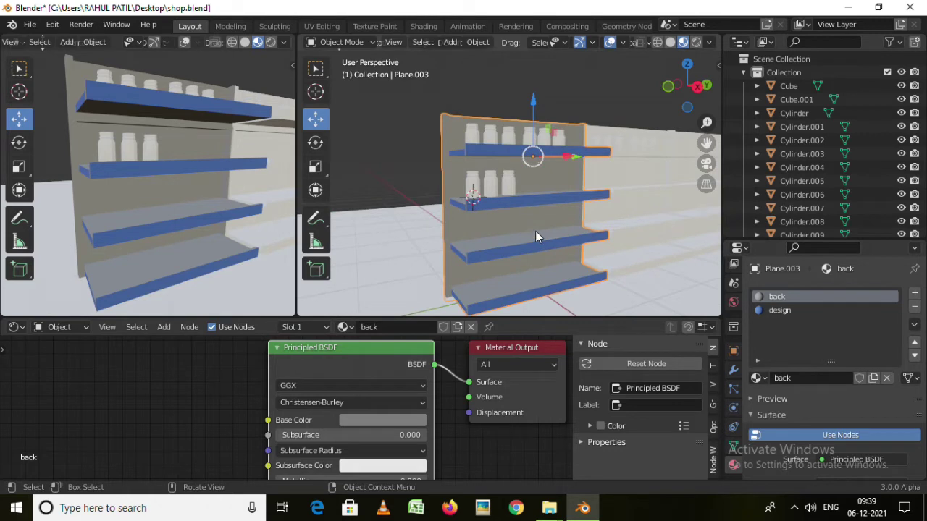
key(Tab)
scroll(506, 230, up, 3)
scroll(474, 228, down, 3)
Select the back faces of the shelf unit's shelves
scroll(446, 162, down, 1)
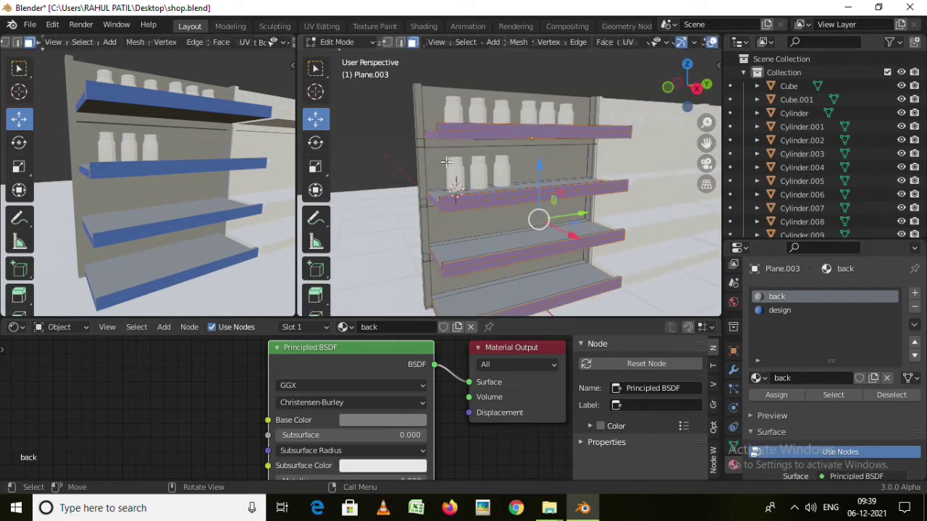
drag(406, 84, 418, 139)
middle_drag(418, 139, 399, 151)
drag(414, 165, 430, 274)
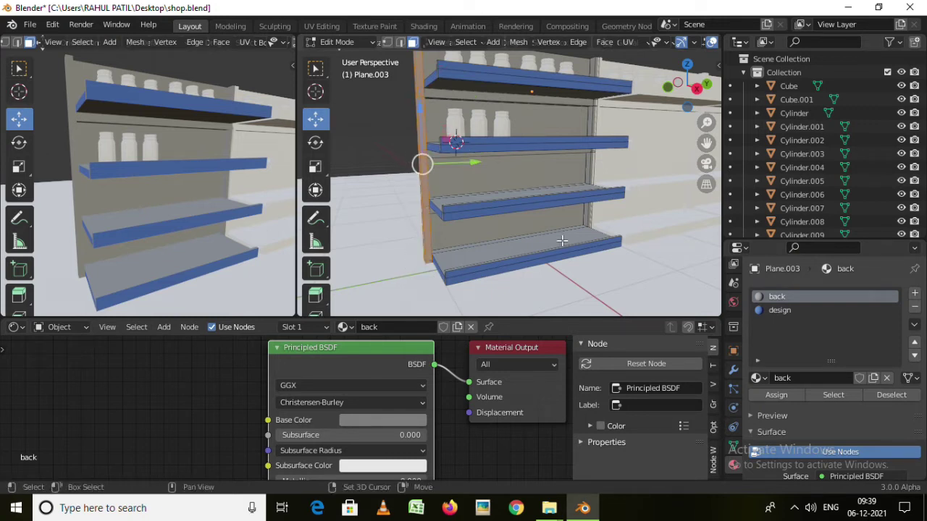
middle_drag(536, 239, 502, 251)
click(491, 255)
click(491, 197)
middle_drag(517, 207, 515, 269)
click(536, 209)
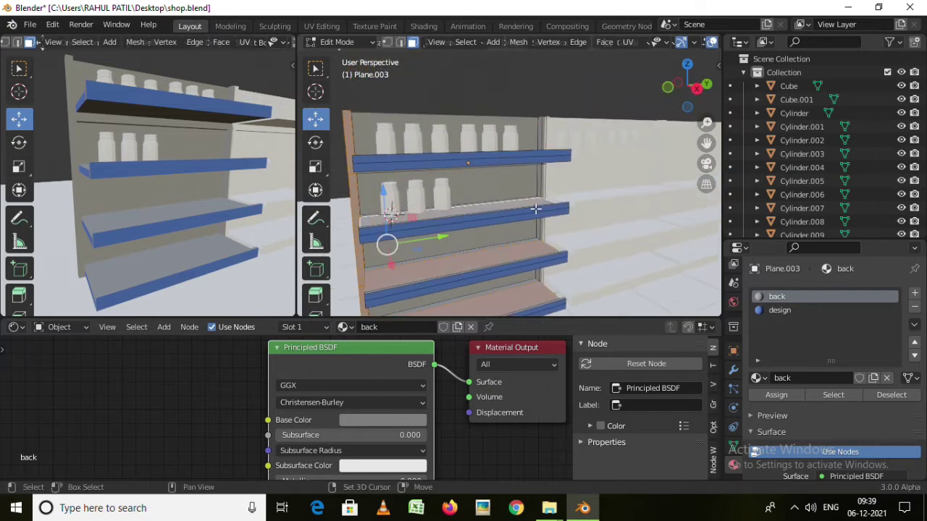
middle_drag(536, 209, 521, 260)
middle_drag(519, 221, 554, 157)
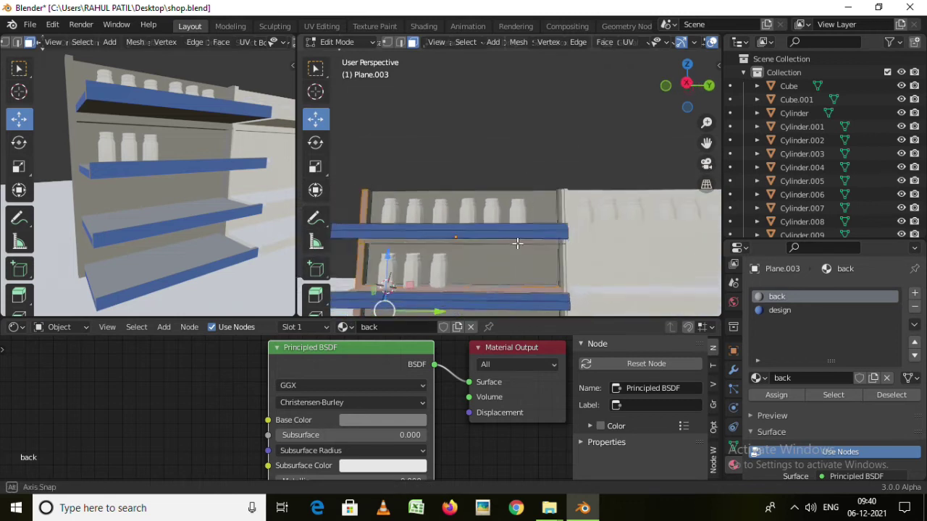
Box-select the vertical shelf post to add it to the selection
drag(571, 209, 577, 225)
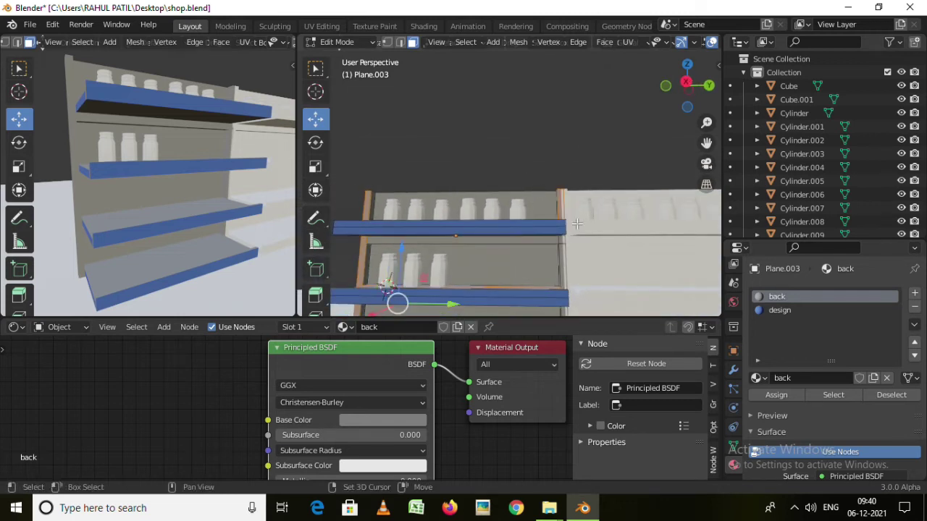
shift+middle_drag(583, 225, 550, 186)
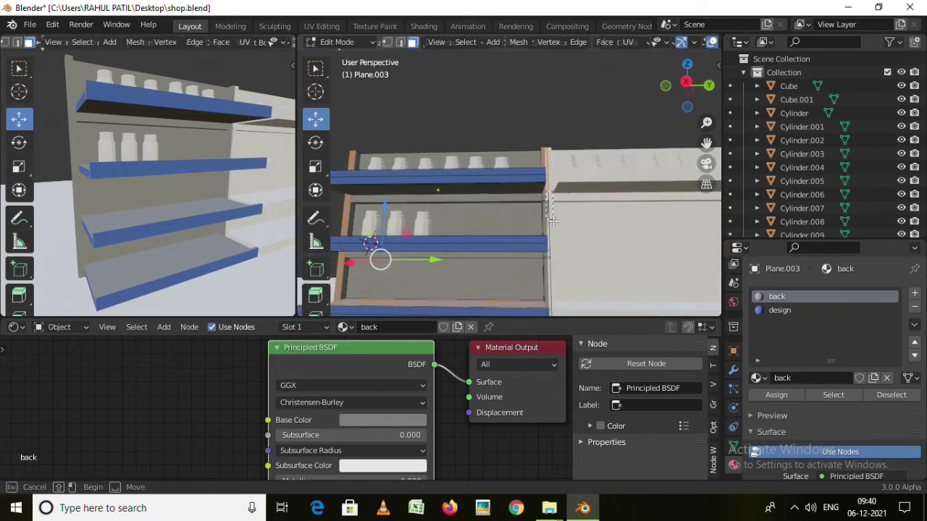
mouse_move(584, 239)
shift+middle_down()
mouse_move(533, 205)
mouse_move(538, 176)
shift+middle_up()
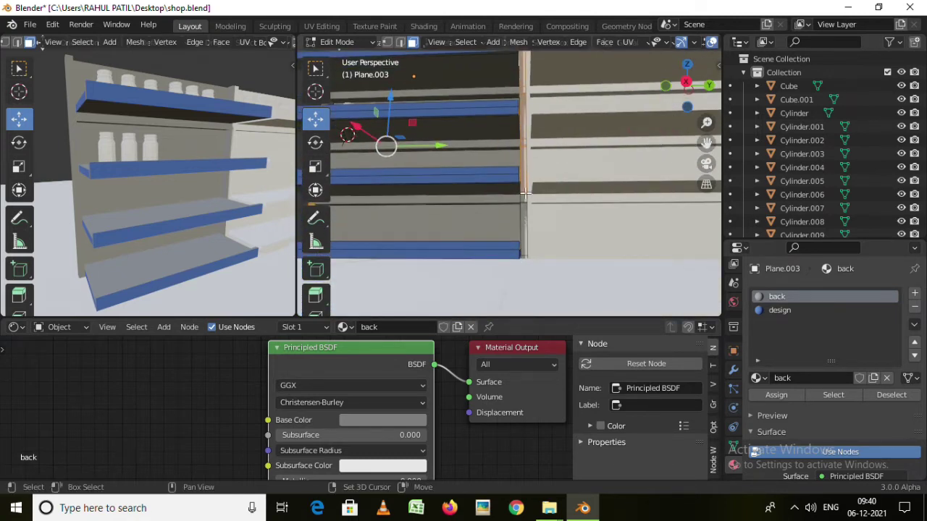
key(b)
drag(544, 267, 546, 269)
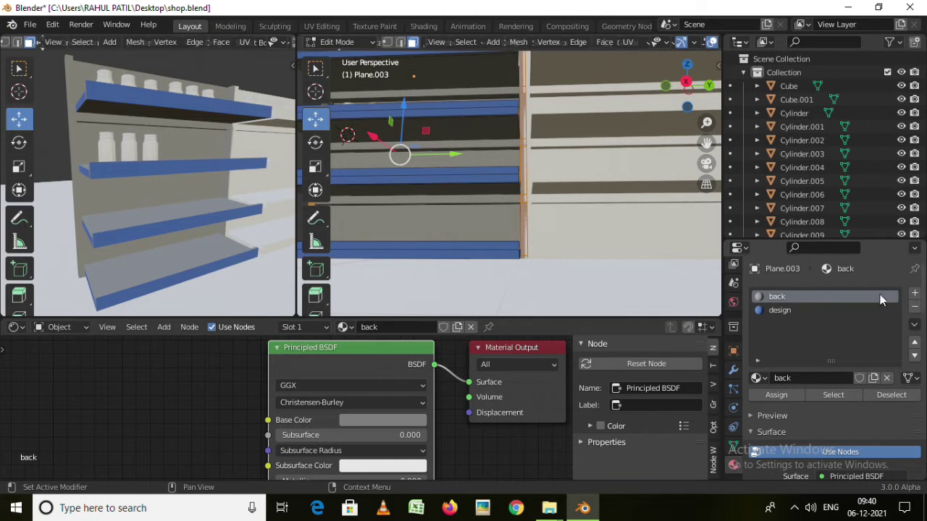
Add a third material slot with a new material named white, assigned to the selected faces
click(915, 295)
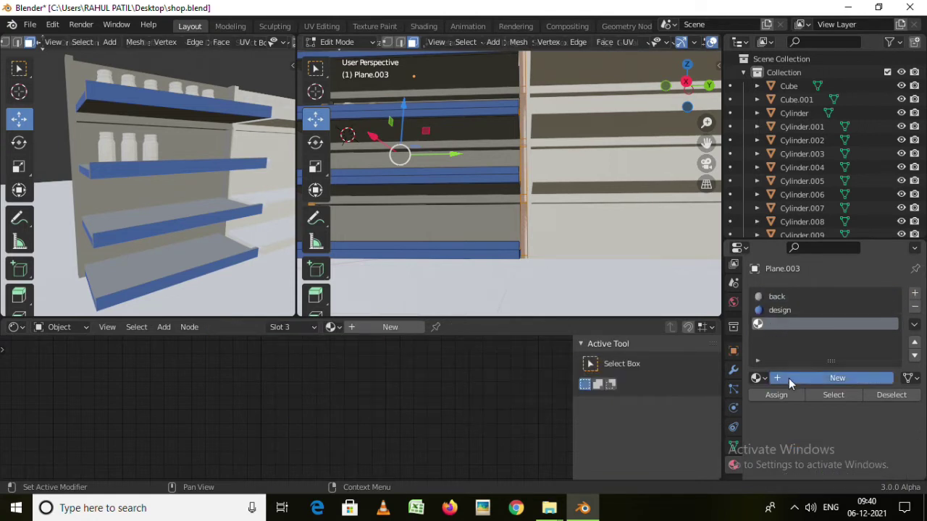
click(789, 378)
click(777, 396)
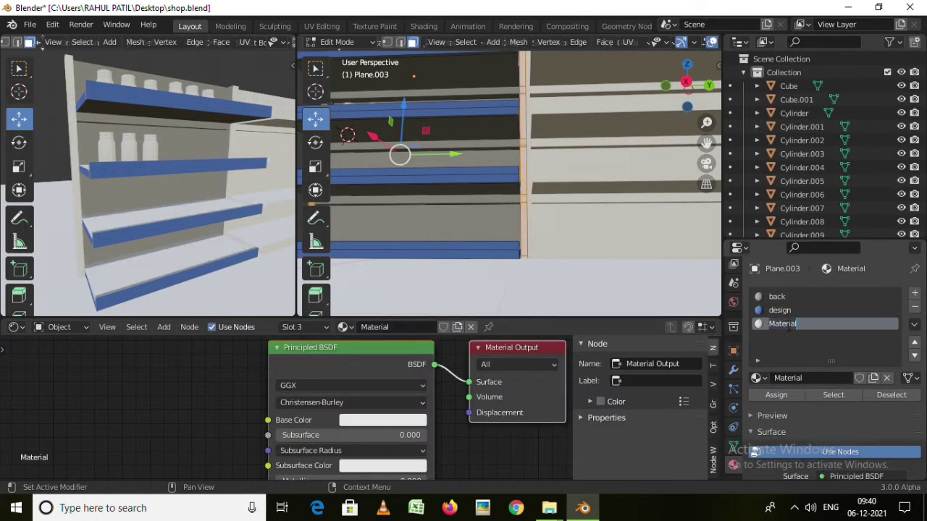
text(r)
key(Return)
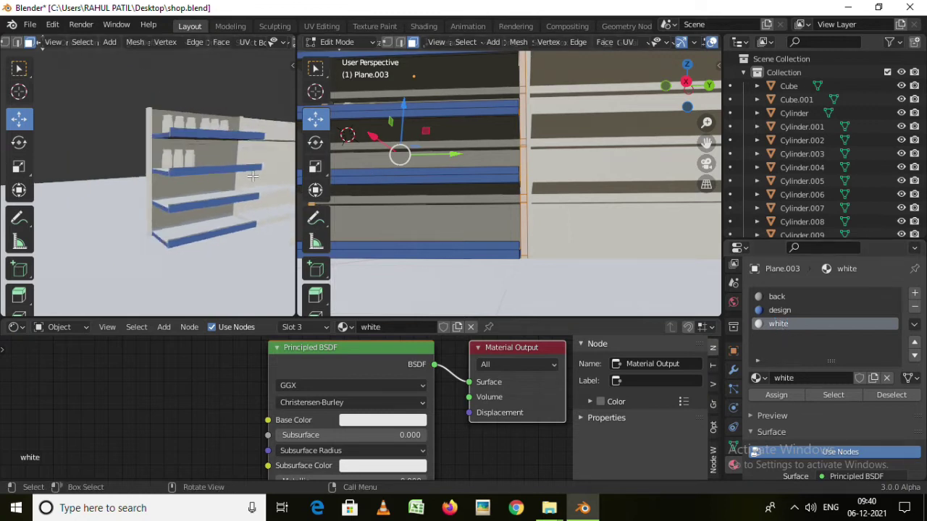
Return to Object Mode and box-select the row of shelf units
scroll(791, 365, down, 3)
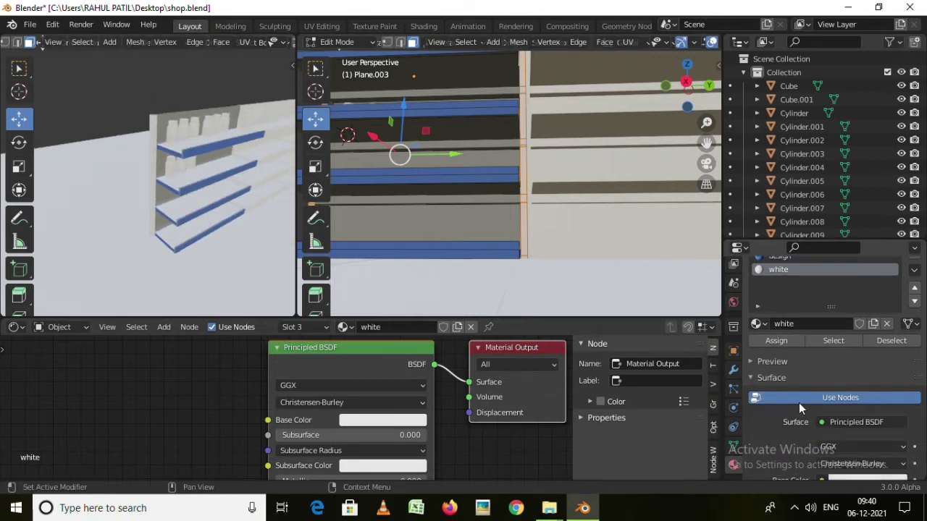
mouse_move(212, 191)
middle_down()
mouse_move(193, 173)
mouse_move(131, 187)
mouse_move(168, 209)
middle_up()
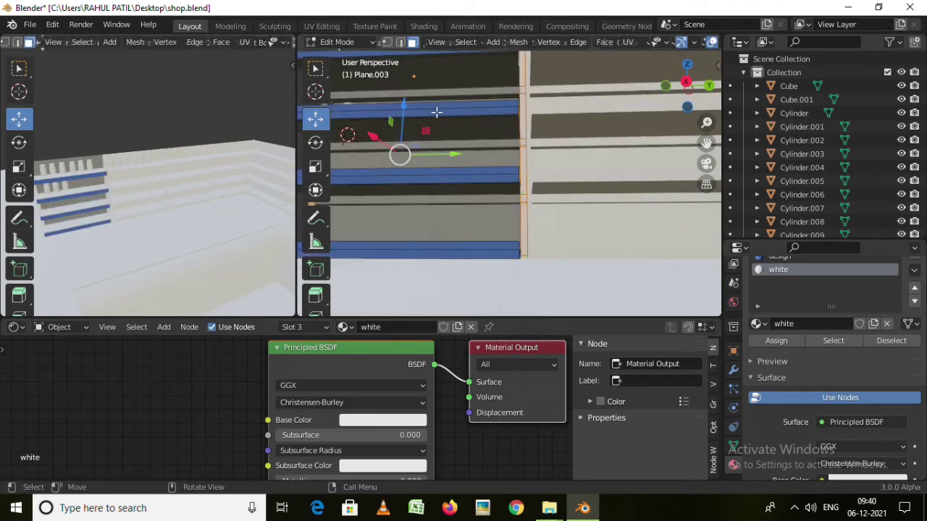
key(Tab)
scroll(483, 176, down, 5)
mouse_move(447, 282)
middle_down()
mouse_move(535, 213)
mouse_move(441, 189)
mouse_move(562, 225)
mouse_move(531, 174)
mouse_move(441, 112)
middle_up()
mouse_move(440, 106)
mouse_down()
mouse_move(591, 198)
mouse_move(564, 200)
mouse_up()
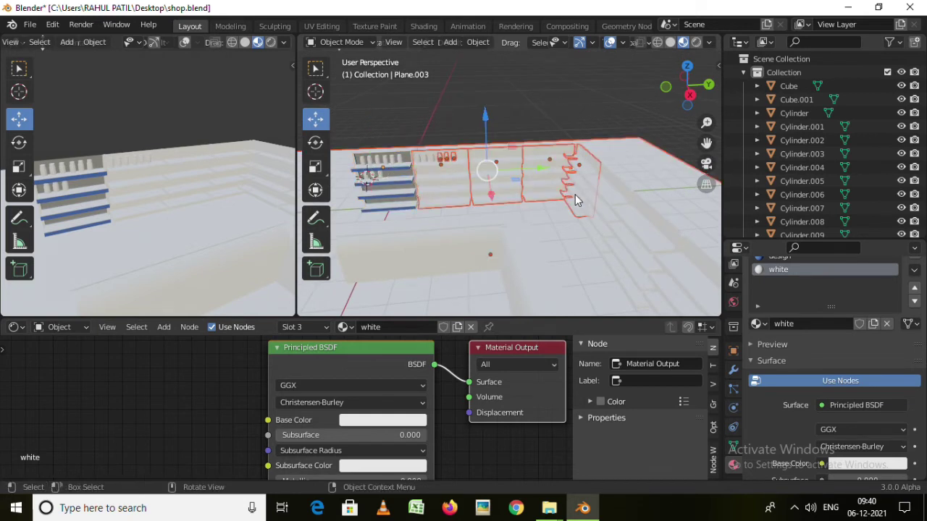
Delete the stepped object and the small leftover pieces beside the shelf
key(Delete)
drag(441, 123, 355, 214)
key(Delete)
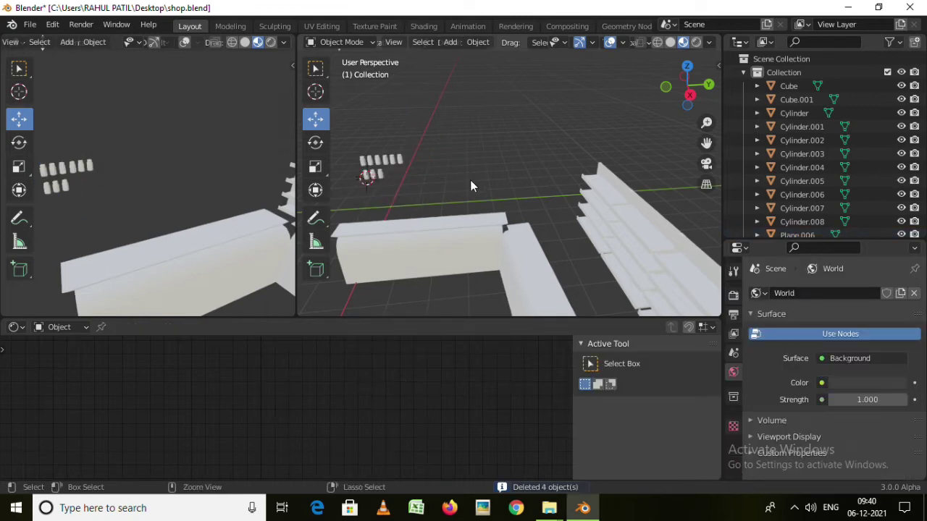
key(ctrl+z)
drag(470, 179, 418, 131)
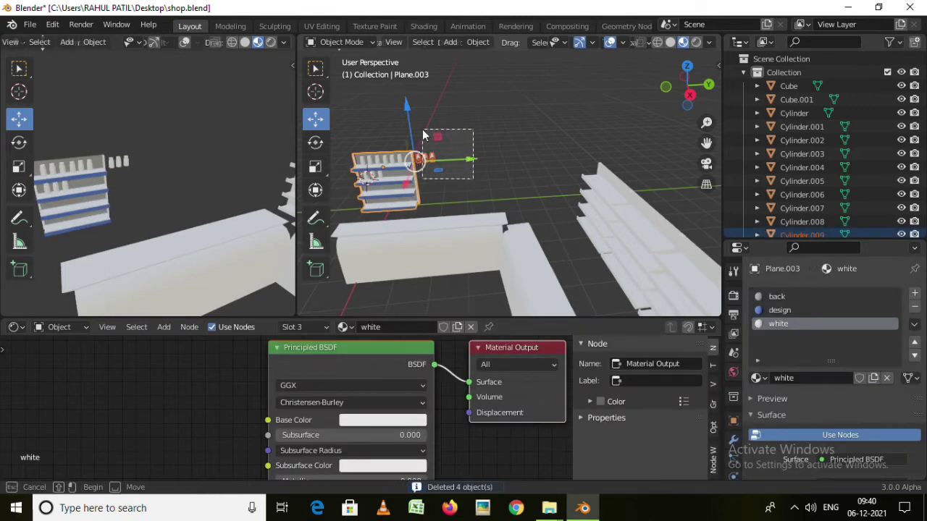
key(Delete)
drag(555, 128, 655, 252)
key(Delete)
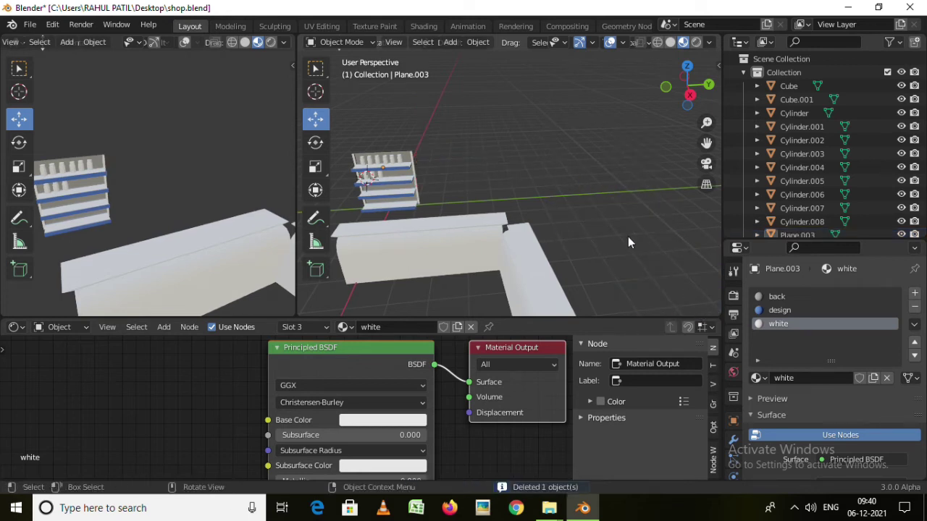
Duplicate the shelf unit twice along Y to make a row of three shelves
click(423, 189)
key(shift+d)
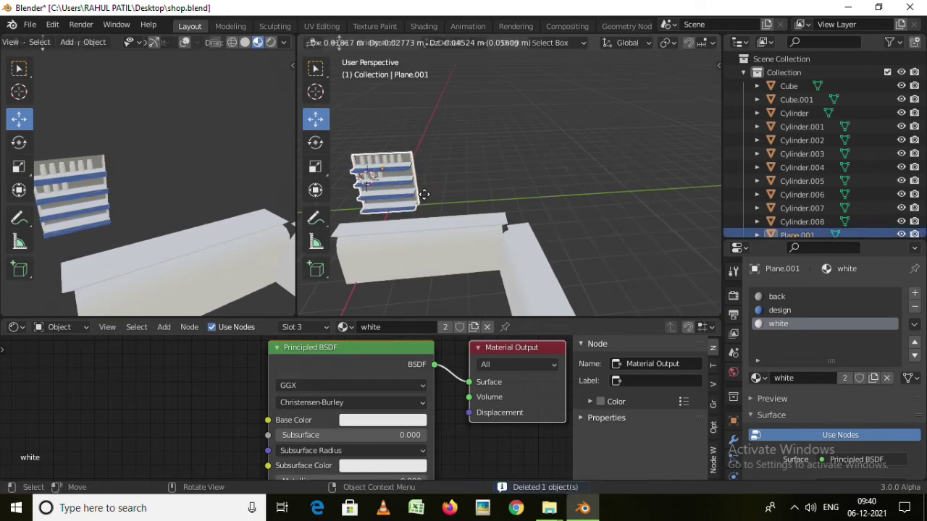
key(y)
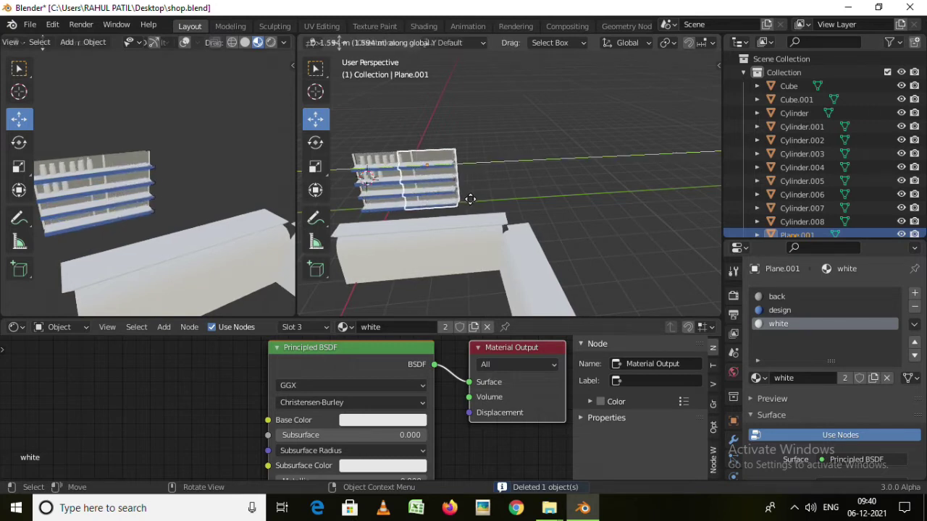
click(483, 200)
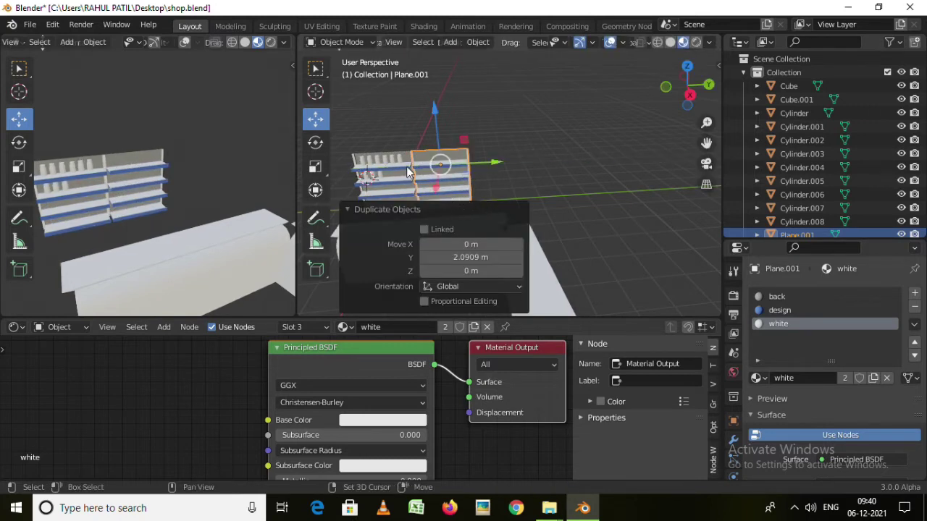
key(shift+d)
right_click(516, 215)
key(g)
key(y)
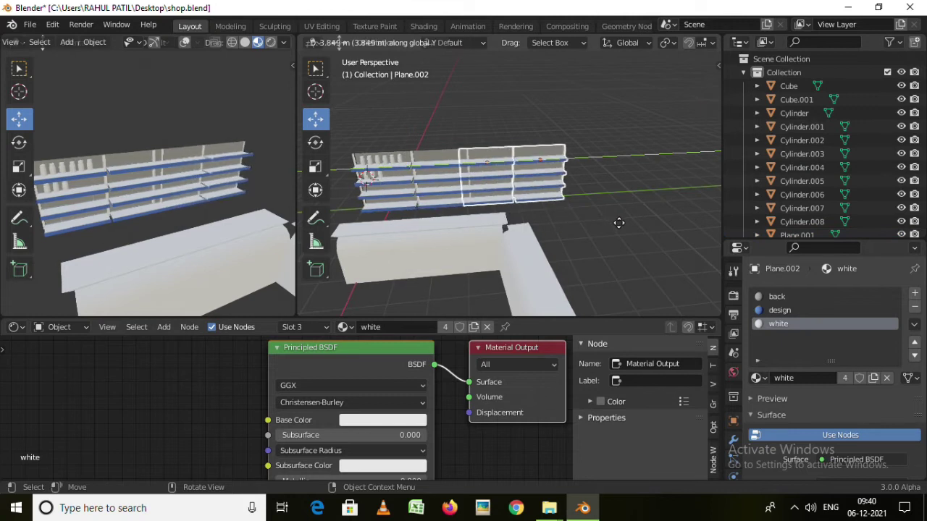
click(627, 224)
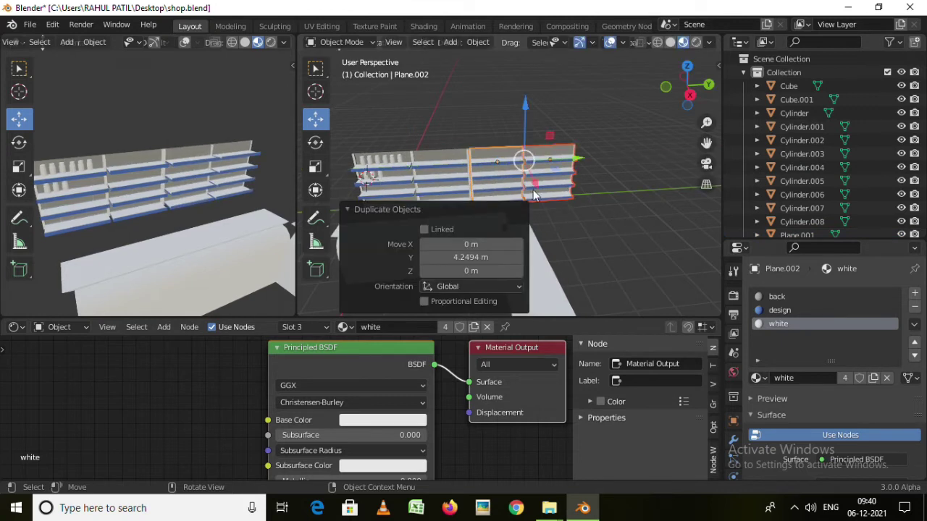
Duplicate the shelf row and rotate the copy about Z to roughly a right angle
shift+click(443, 166)
shift+click(403, 157)
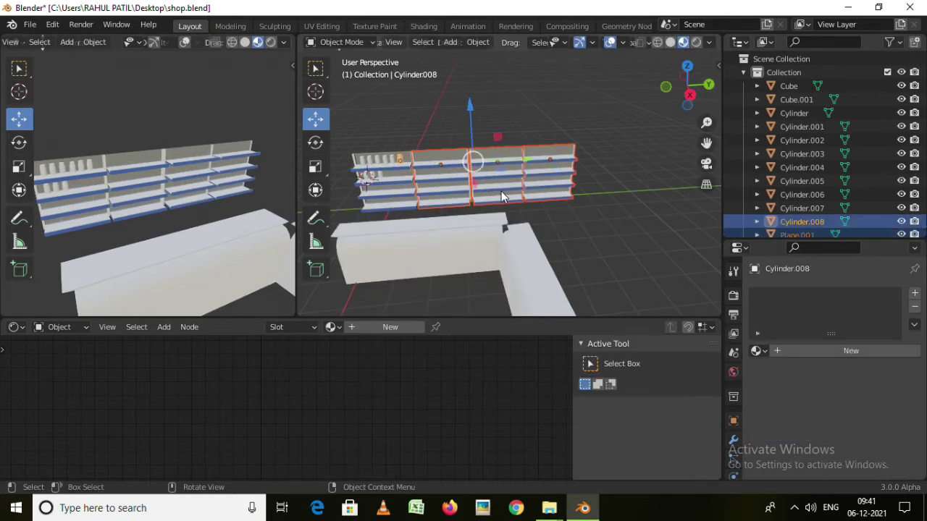
shift+click(405, 162)
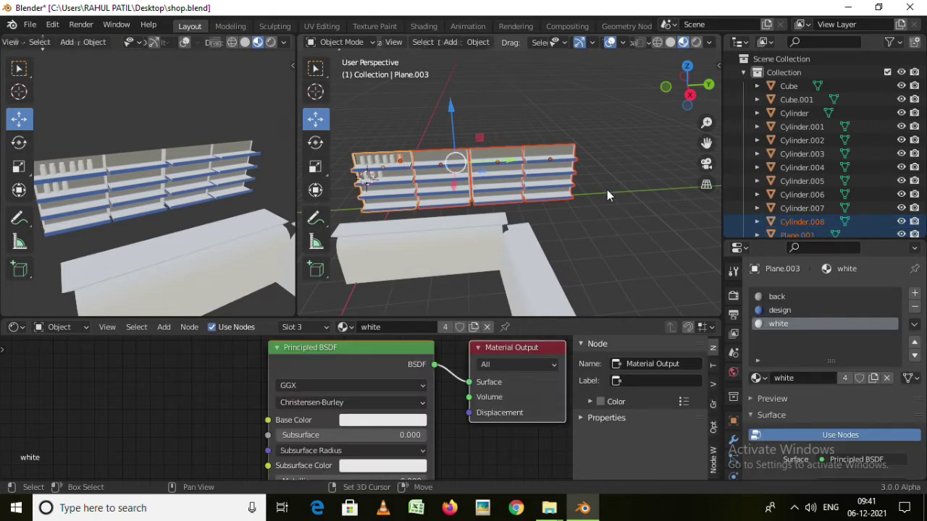
key(shift+d)
key(r)
key(z)
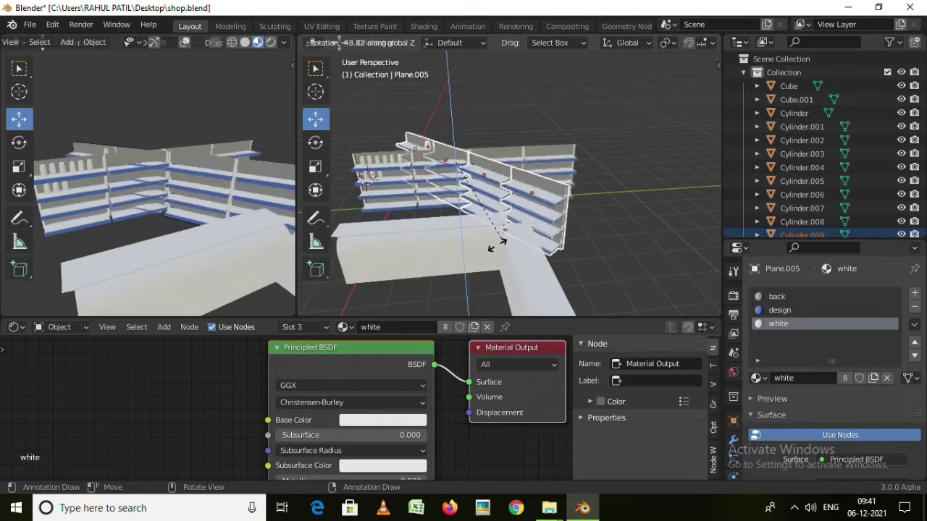
click(446, 253)
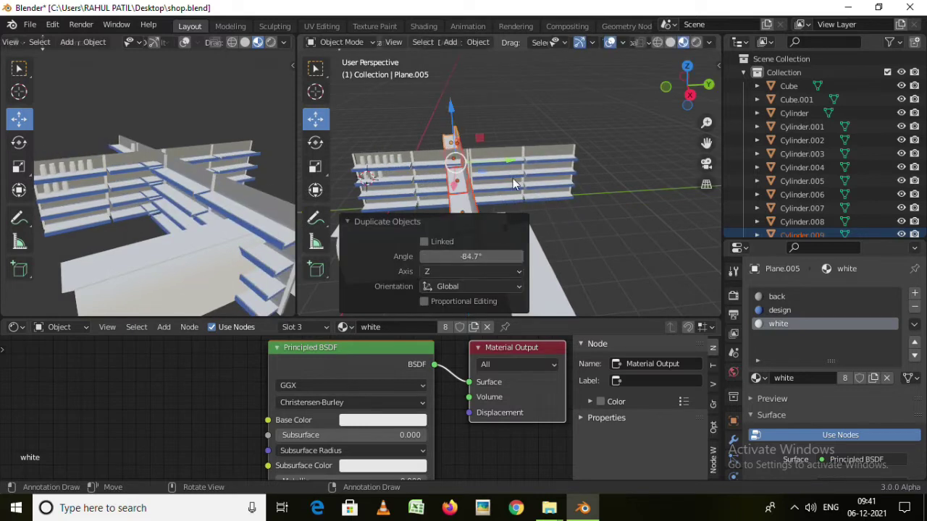
Move the rotated row along Y and X into place along the side wall
key(g)
key(y)
click(547, 208)
mouse_move(547, 209)
middle_down()
mouse_move(649, 223)
mouse_move(629, 166)
middle_up()
key(g)
key(x)
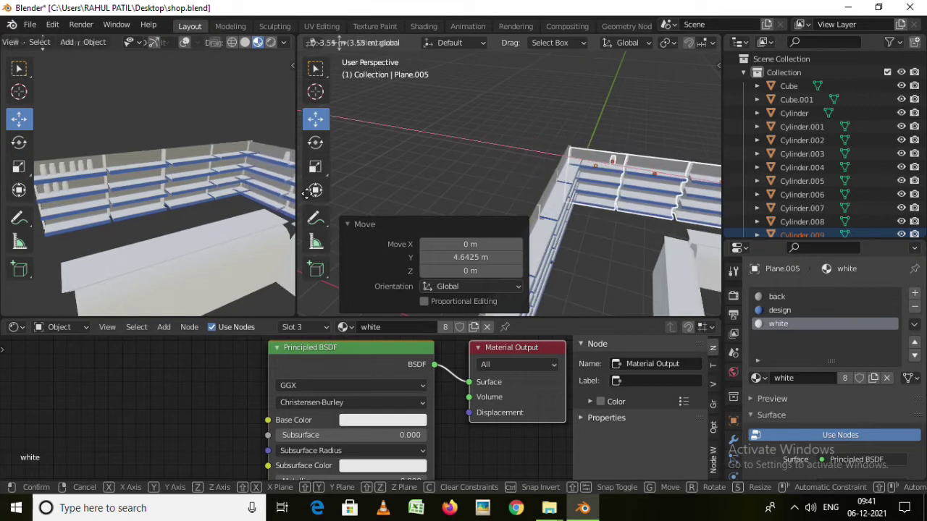
click(688, 174)
mouse_move(217, 210)
middle_down()
mouse_move(254, 229)
mouse_move(290, 217)
middle_up()
middle_drag(370, 202, 460, 162)
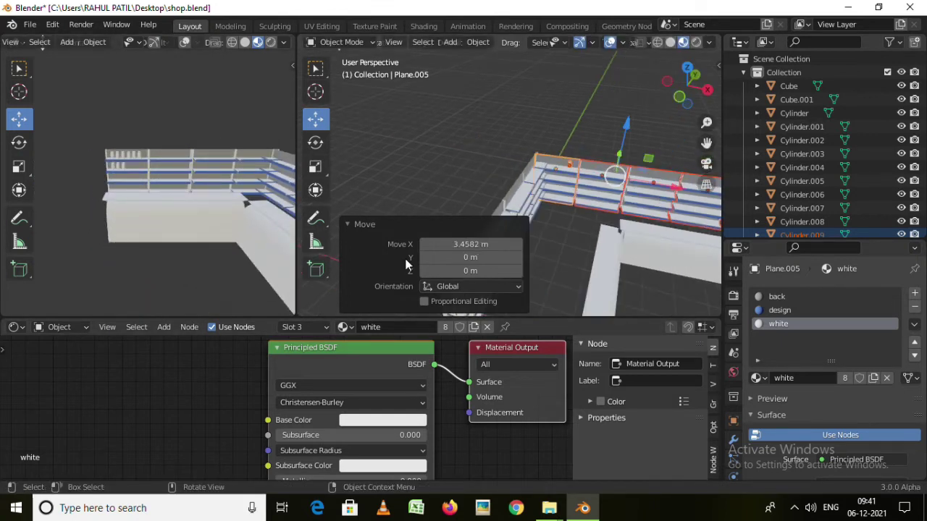
mouse_move(623, 167)
middle_down()
mouse_move(594, 153)
mouse_move(618, 190)
middle_up()
Add a mesh plane and scale it up to about 10.41
click(599, 194)
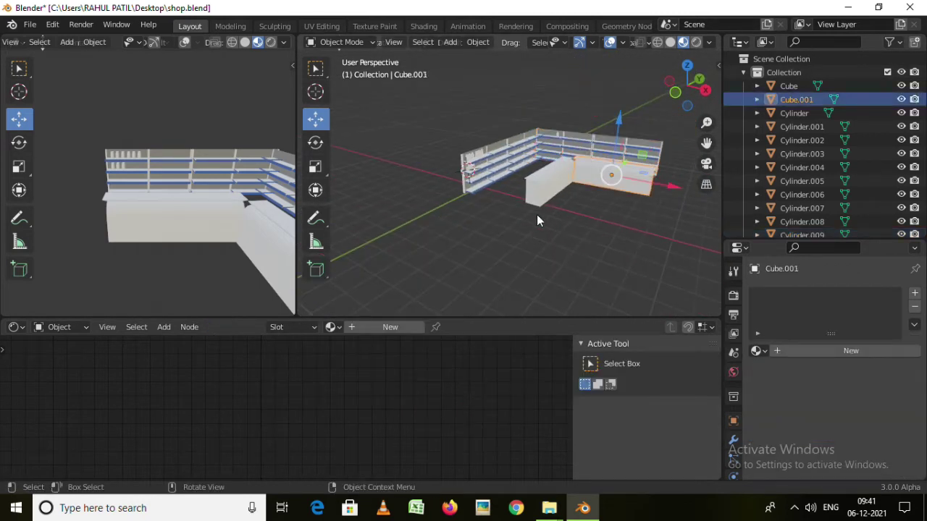
scroll(573, 218, up, 2)
scroll(628, 209, up, 3)
scroll(581, 203, up, 2)
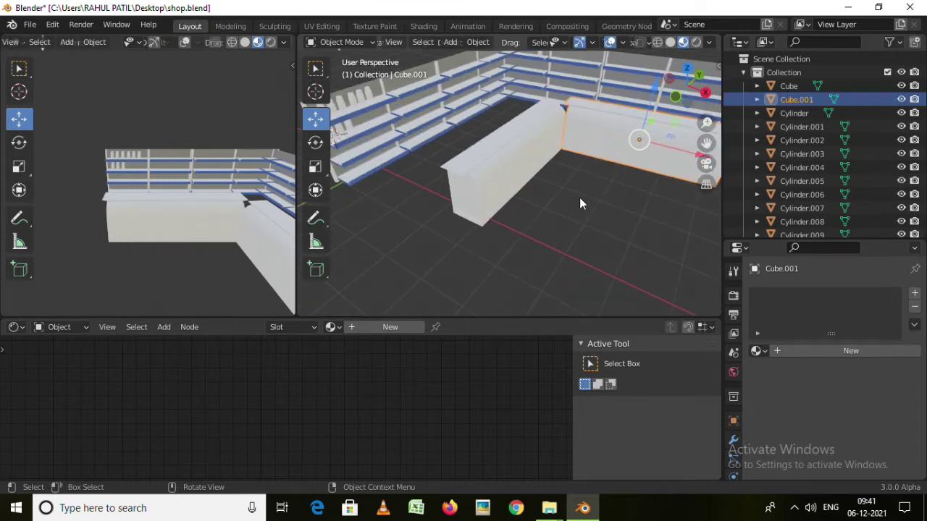
key(shift+a)
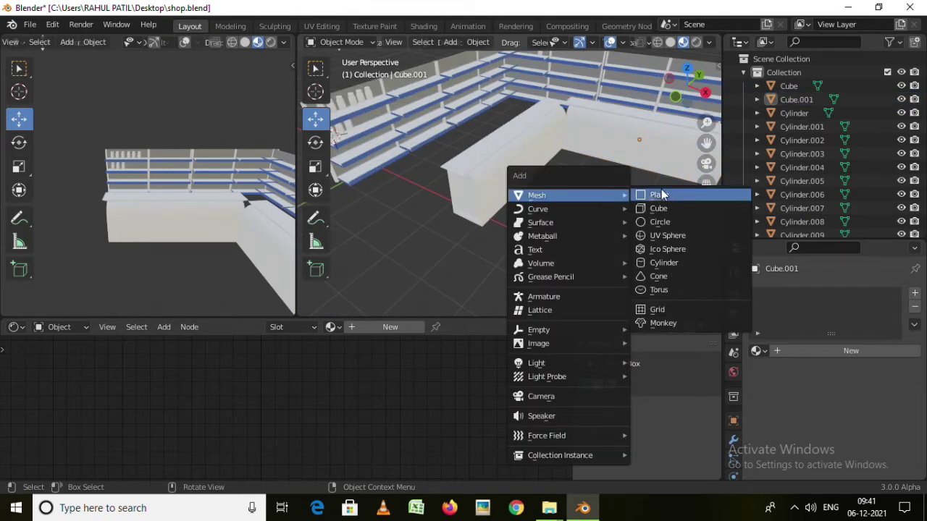
click(656, 193)
scroll(587, 191, down, 3)
key(s)
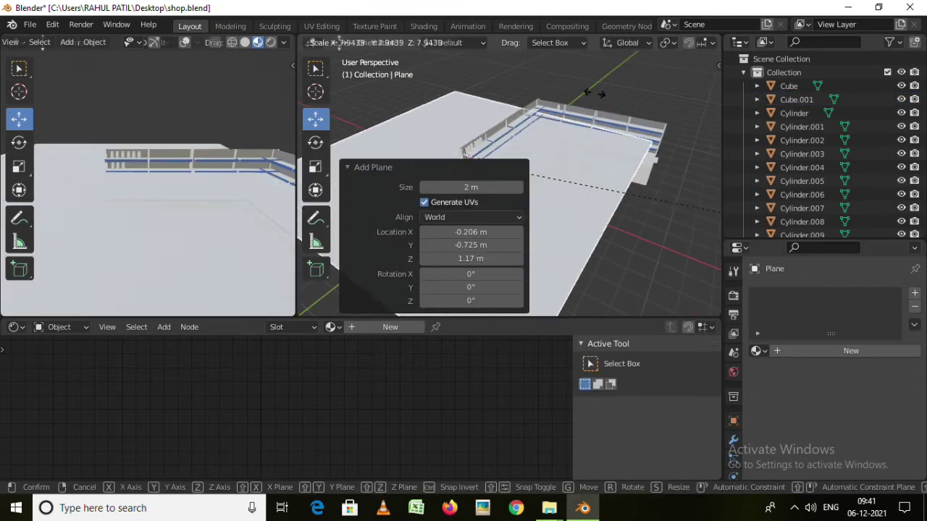
click(579, 182)
Lower the floor plane about 1.23 m beneath the counters and shelves
middle_drag(579, 183, 490, 141)
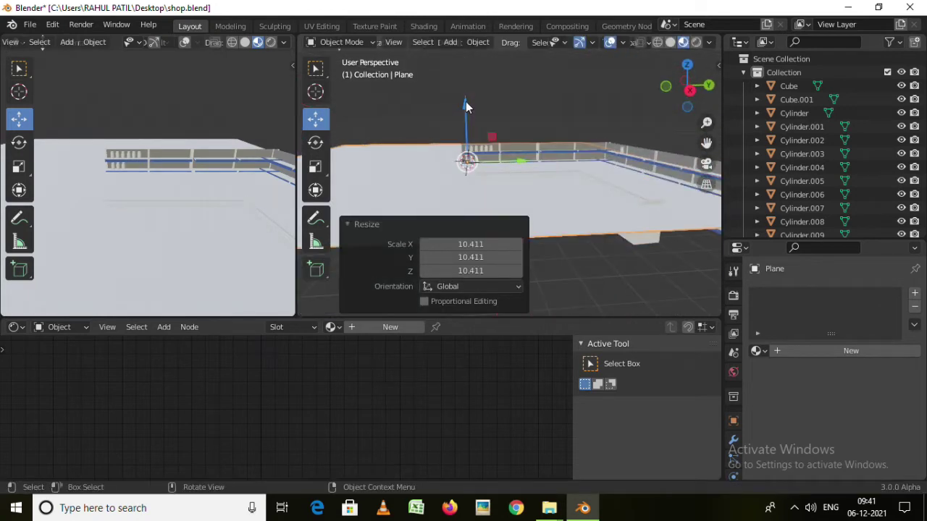
drag(466, 107, 472, 129)
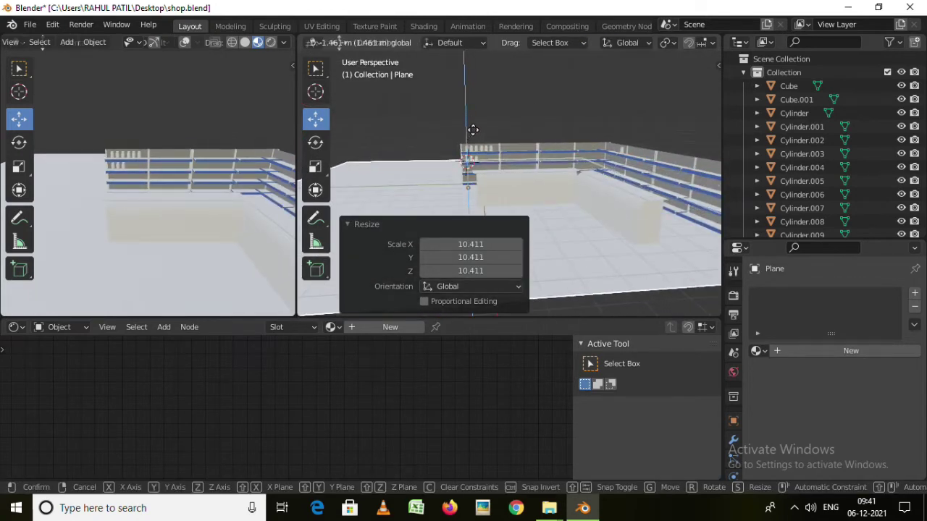
drag(472, 130, 475, 85)
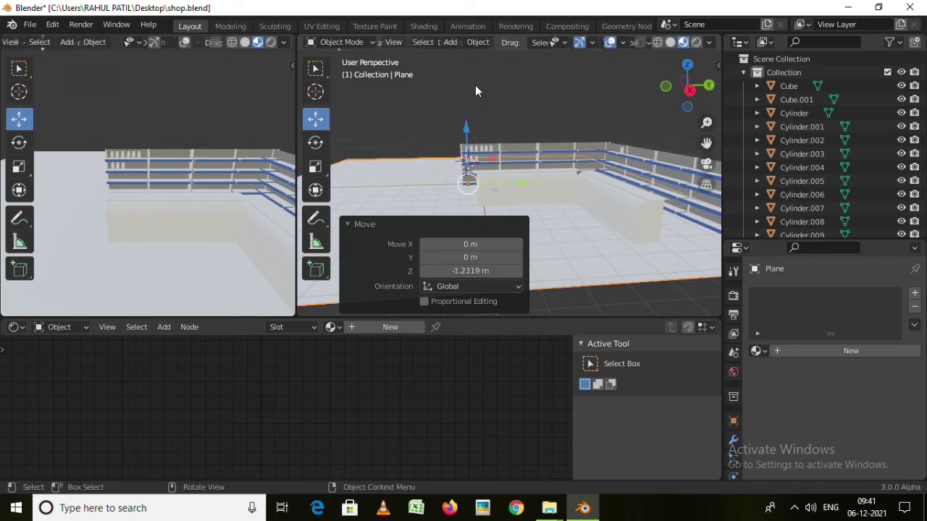
mouse_move(580, 193)
middle_down()
mouse_move(471, 165)
mouse_move(579, 180)
mouse_move(502, 163)
mouse_move(652, 210)
mouse_move(572, 173)
mouse_move(537, 265)
mouse_move(527, 219)
mouse_move(547, 209)
middle_up()
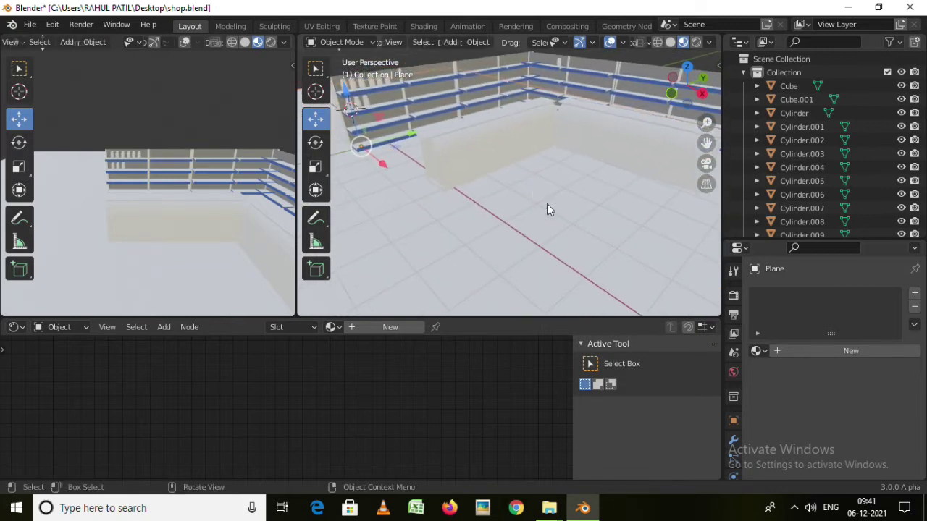
Create a tiles material for the floor with a Checker Texture feeding Base Color
click(877, 354)
text(tiles)
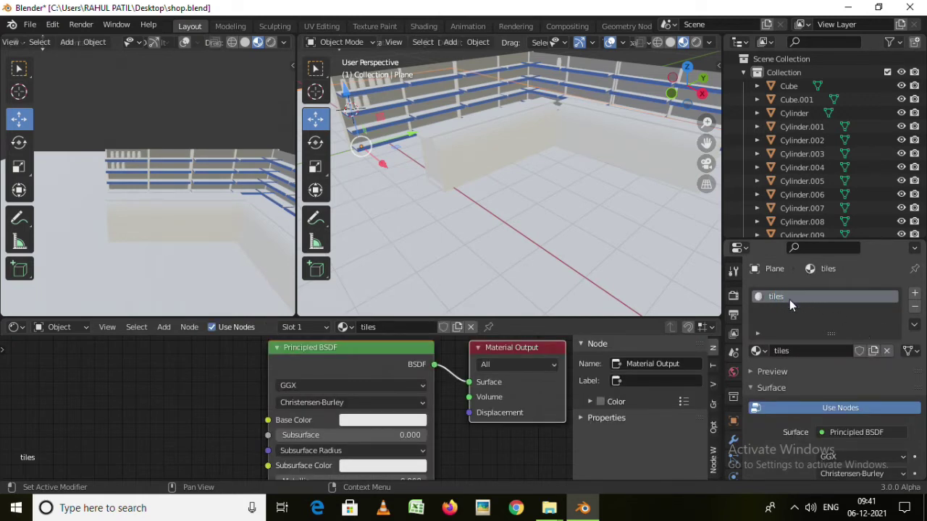
drag(614, 317, 622, 170)
key(Home)
key(shift+a)
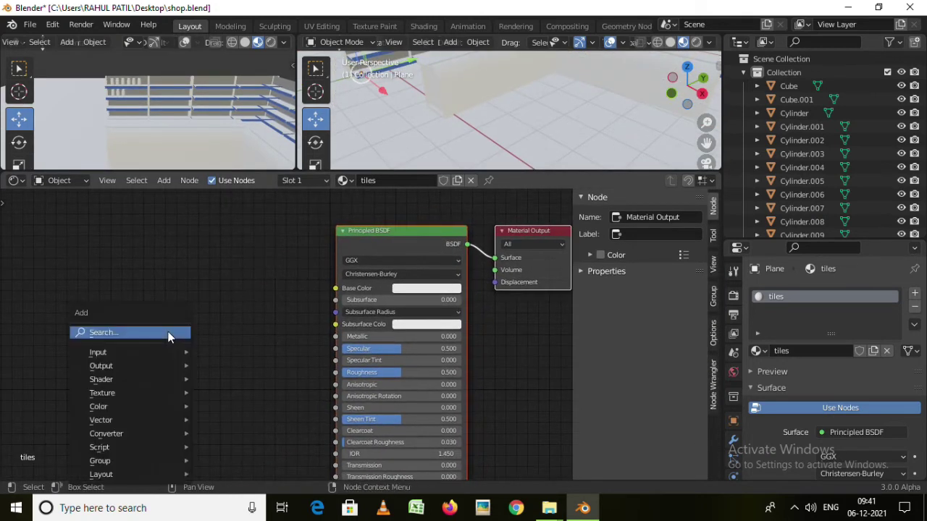
click(168, 333)
text(check)
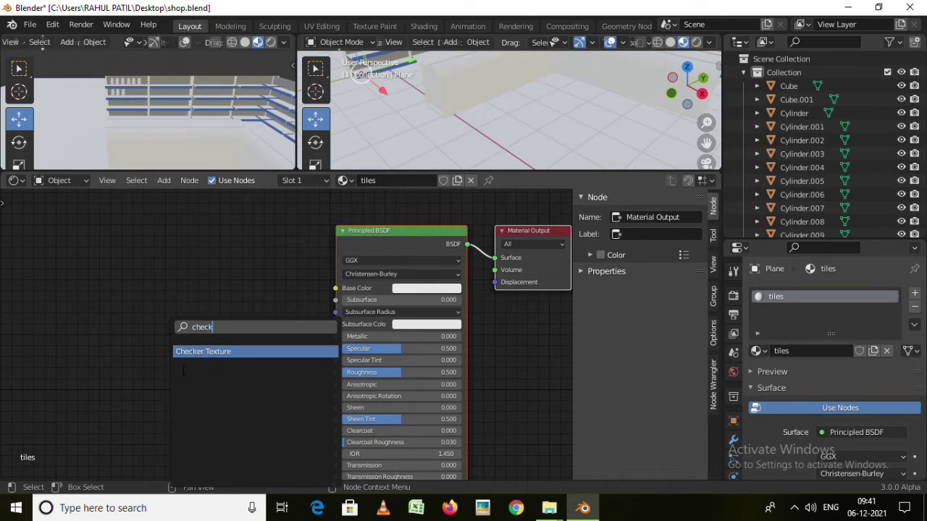
click(227, 352)
click(257, 322)
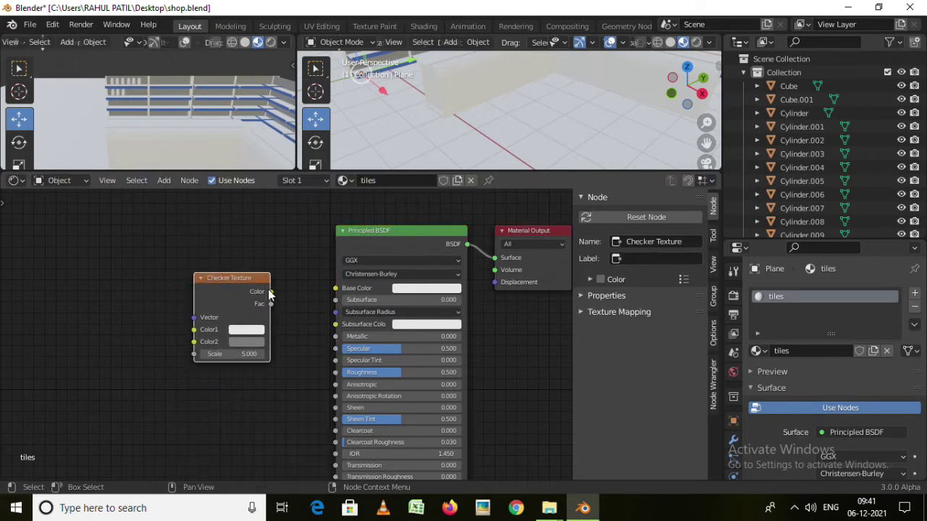
drag(273, 297, 343, 298)
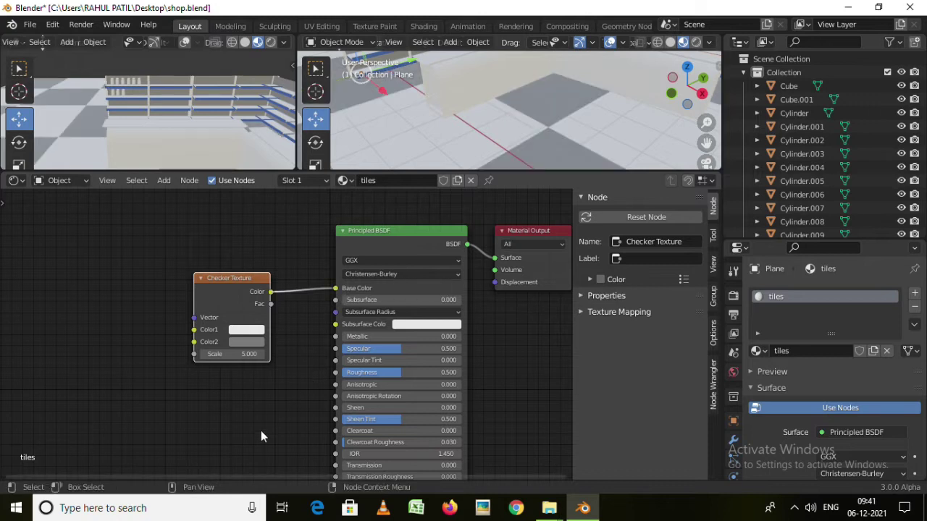
Darken the second checker colour to near black and set the checker scale to 18.1
scroll(196, 130, down, 2)
middle_drag(190, 141, 250, 157)
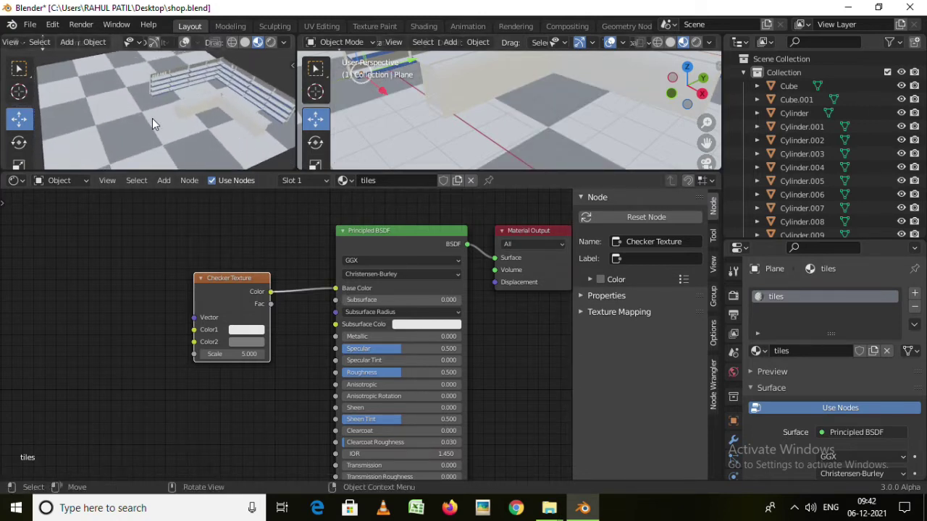
scroll(152, 123, up, 2)
click(250, 342)
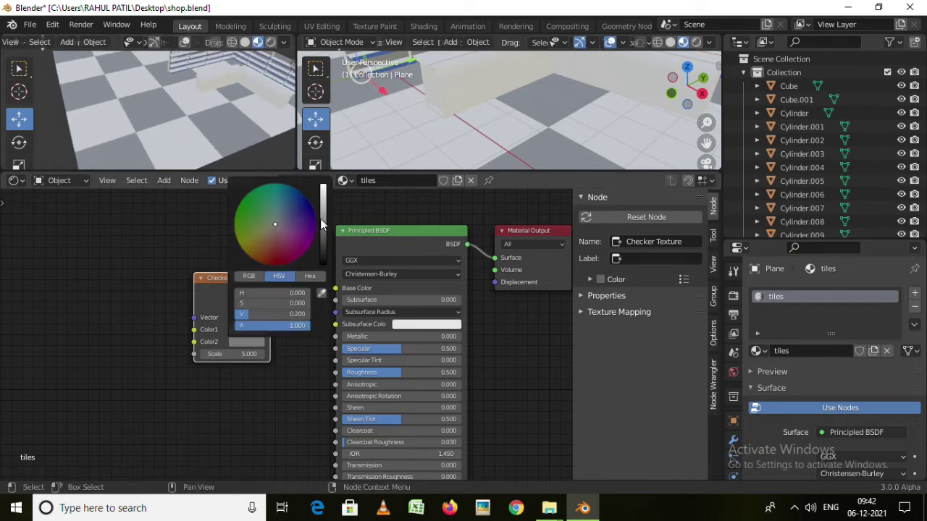
drag(323, 225, 323, 252)
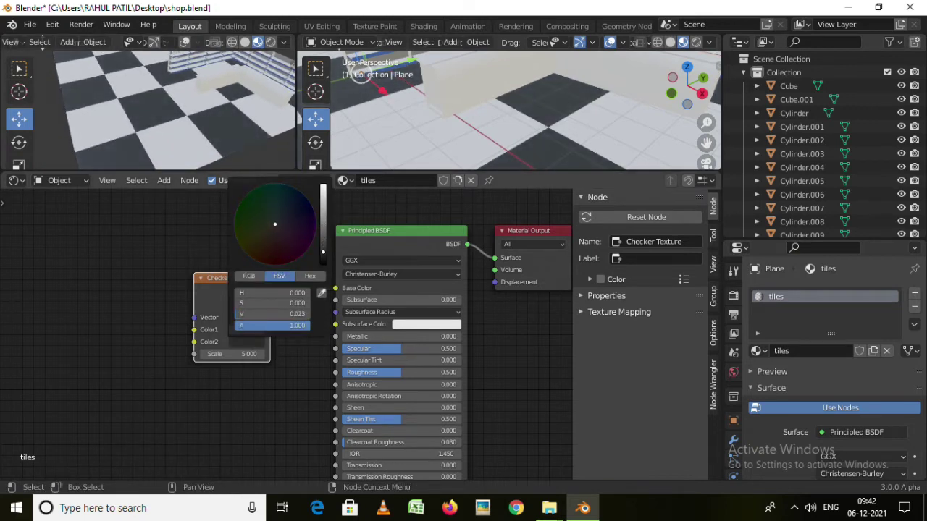
mouse_move(232, 353)
mouse_down()
mouse_move(304, 353)
mouse_move(275, 354)
mouse_up()
mouse_move(507, 108)
middle_down()
mouse_move(497, 64)
mouse_move(528, 53)
mouse_move(499, 55)
mouse_move(494, 102)
mouse_move(504, 65)
mouse_move(507, 171)
middle_up()
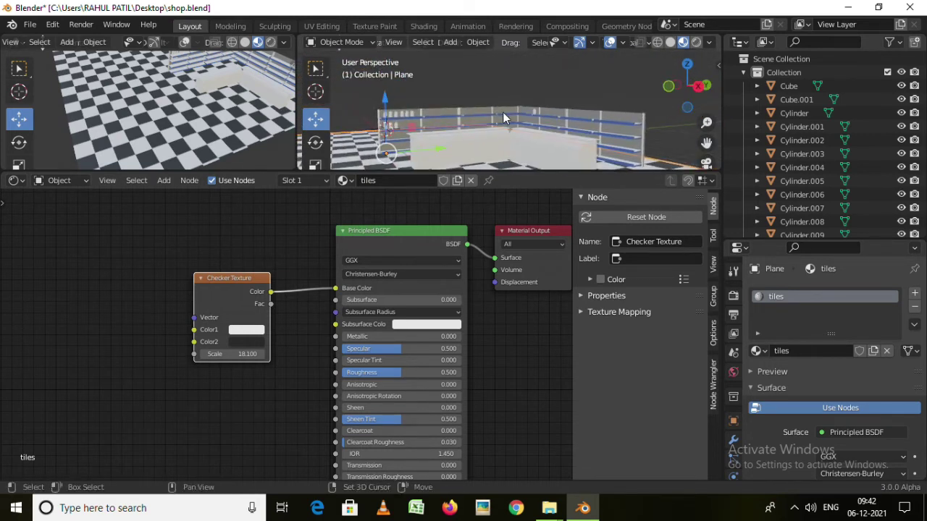
Select the front Cube counter piece and orbit around it
drag(507, 174, 533, 290)
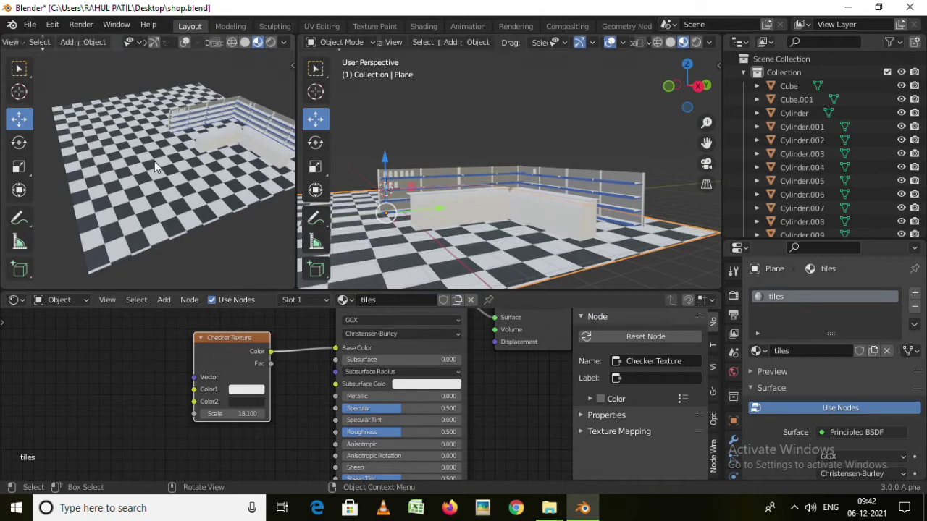
scroll(457, 197, up, 2)
scroll(466, 203, up, 3)
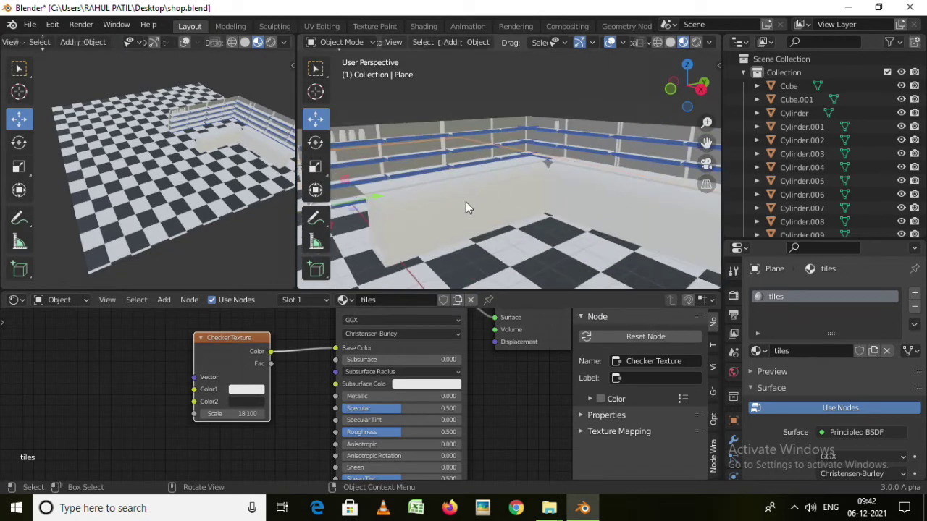
click(434, 209)
middle_drag(493, 239, 425, 208)
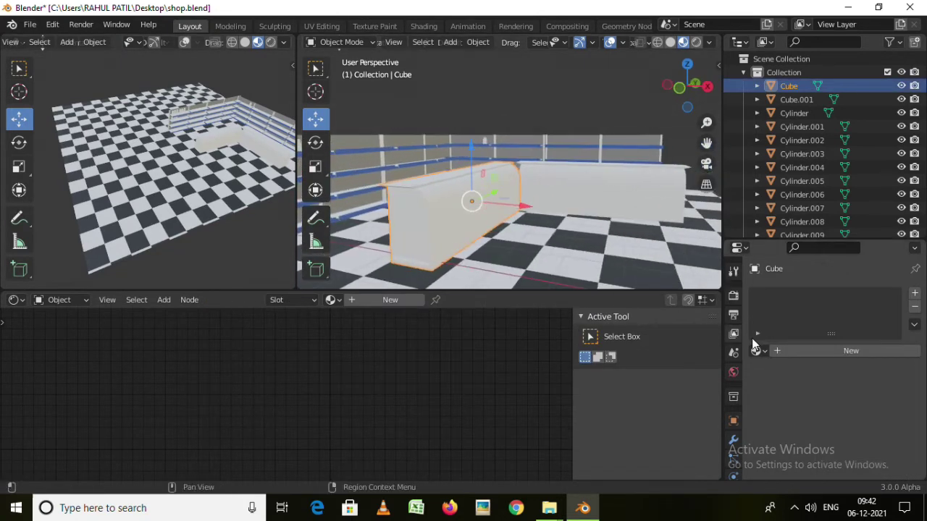
In Edit Mode, add a loop cut along the counter and slide it low
scroll(427, 217, up, 2)
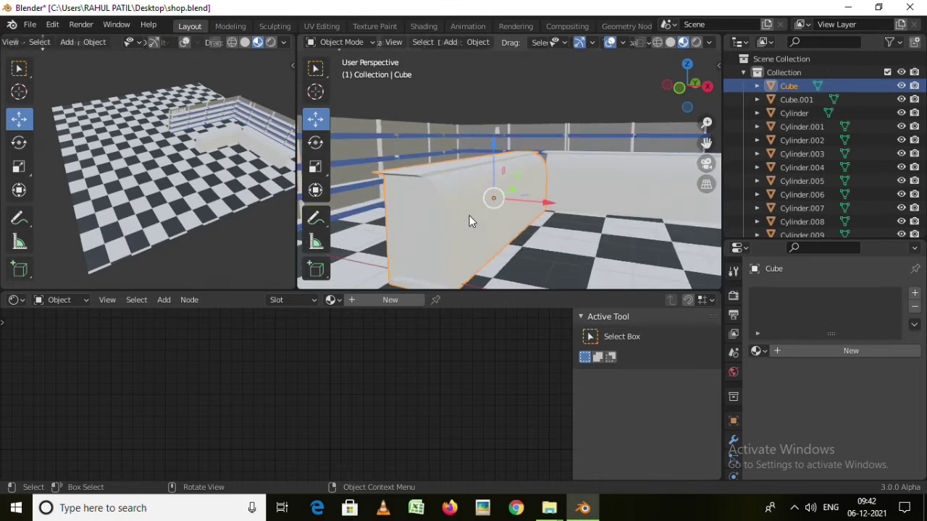
key(Tab)
middle_drag(464, 222, 462, 206)
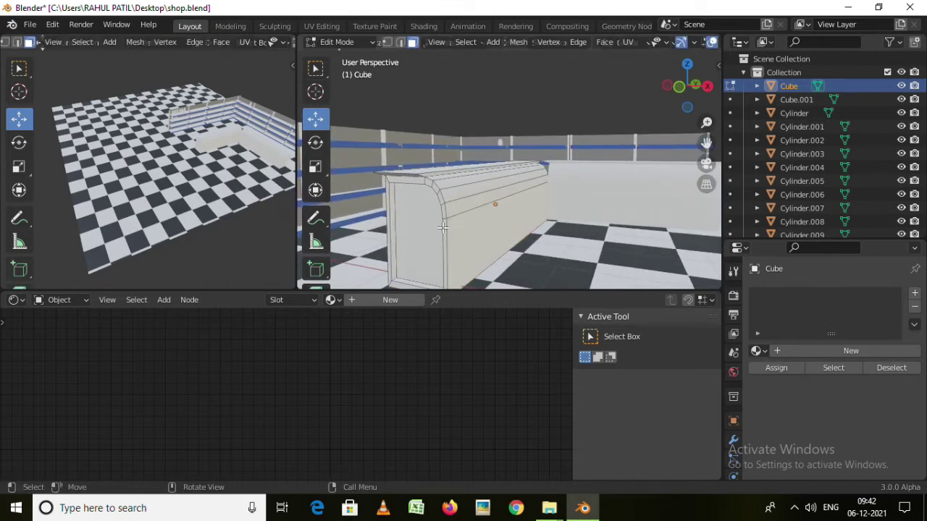
key(2)
alt+click(461, 205)
key(ctrl+r)
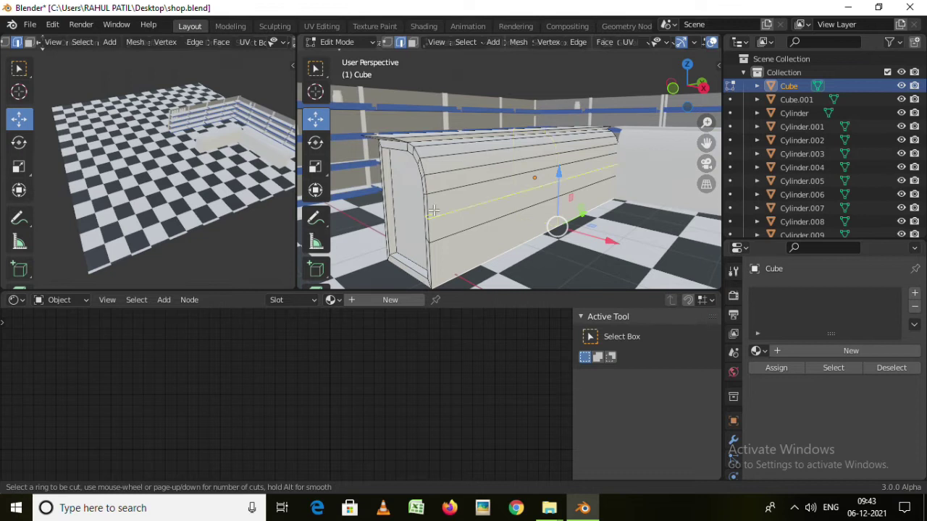
click(433, 227)
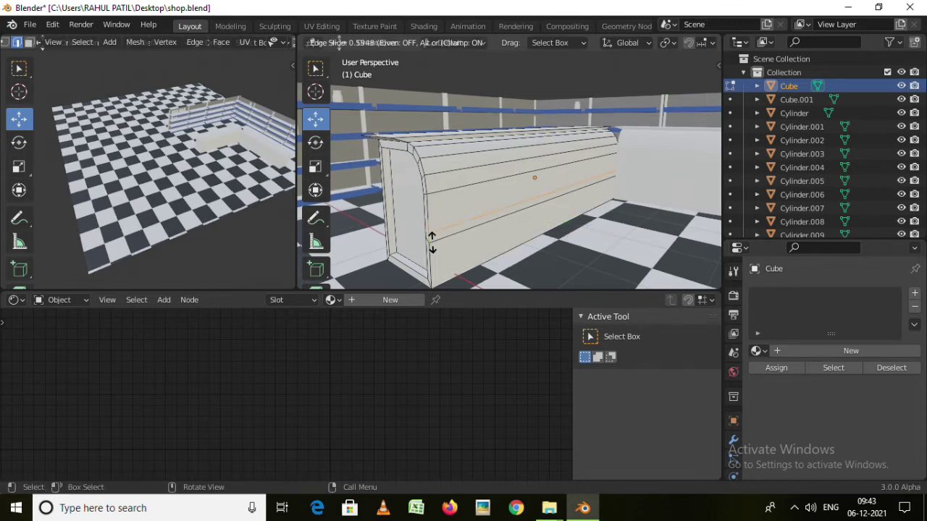
click(432, 245)
click(651, 212)
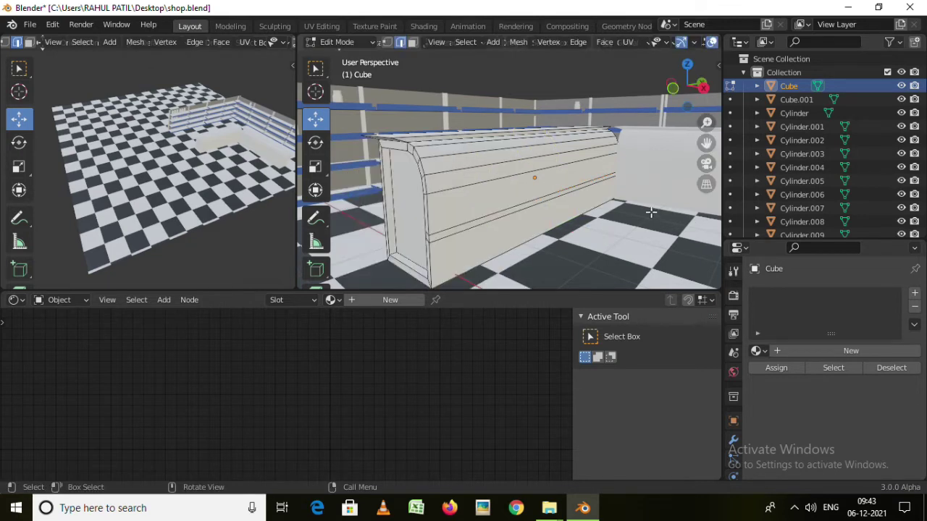
Add a second loop cut slid higher, then select the counter's flat end face
key(ctrl+r)
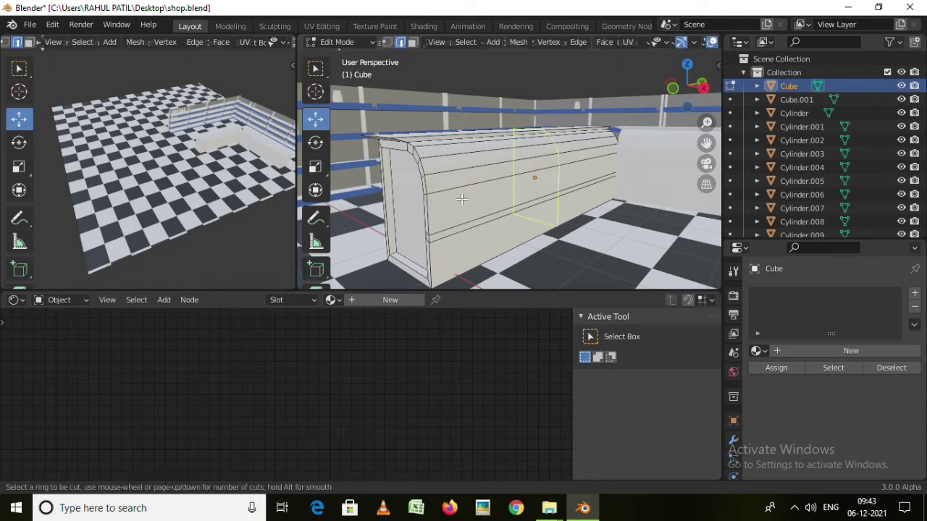
click(420, 201)
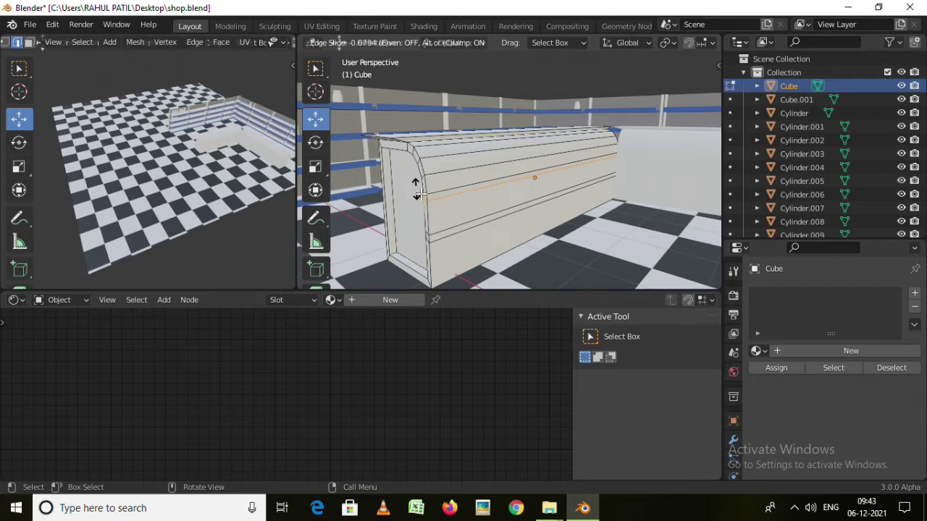
click(419, 194)
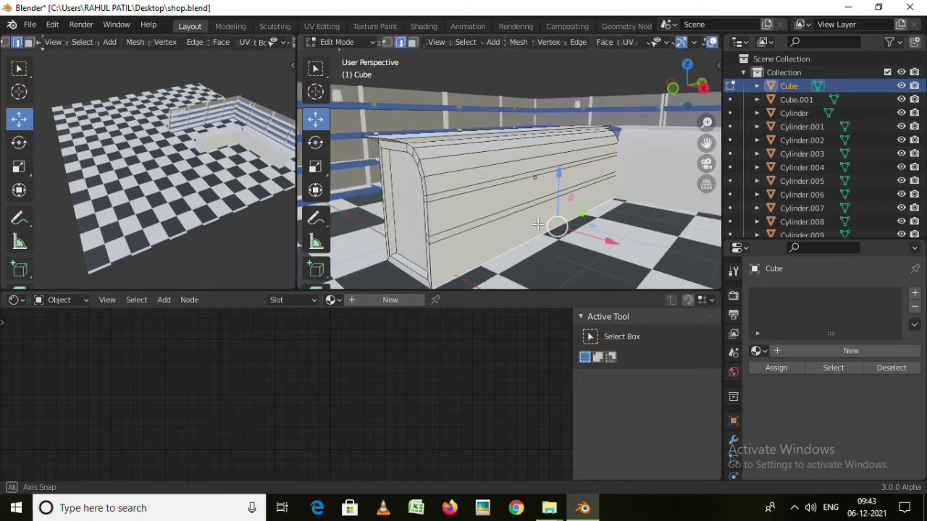
middle_drag(538, 224, 471, 218)
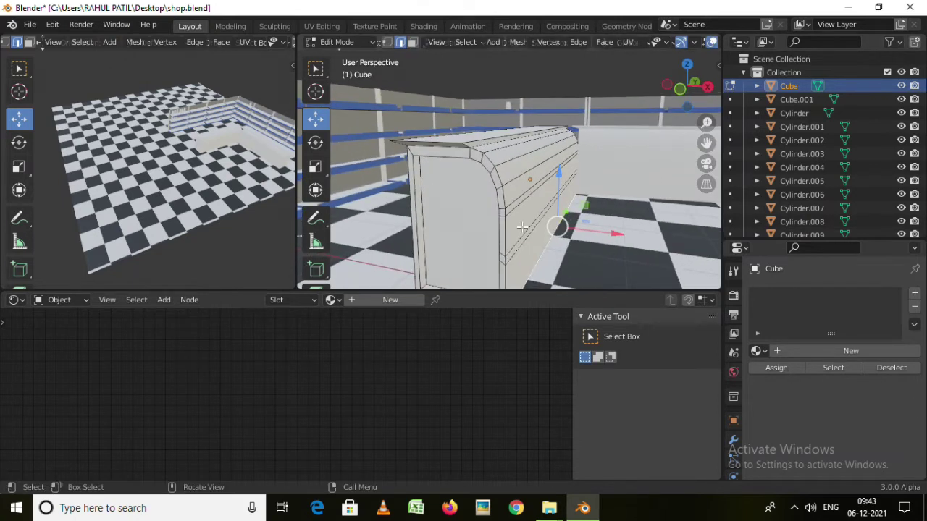
key(3)
click(466, 216)
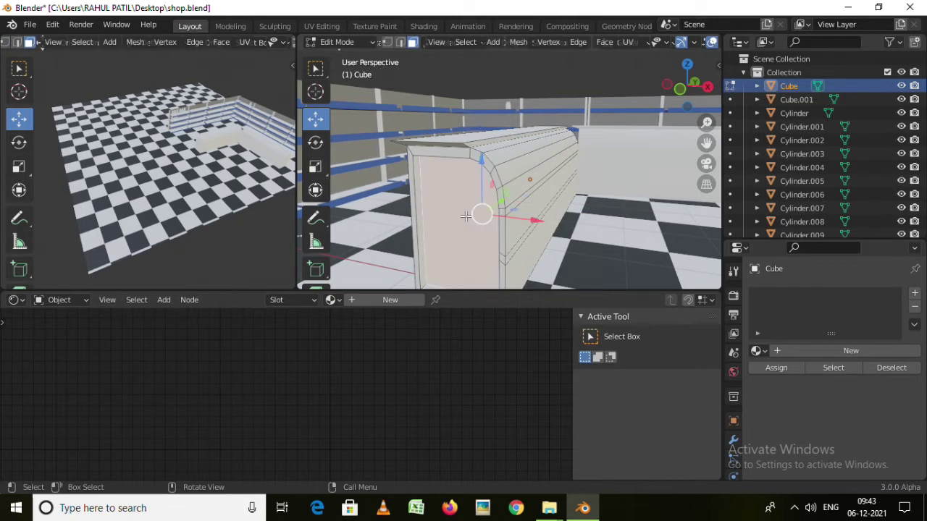
Hide the counter's end face and extrude an inner loop inward to form shelves
key(h)
middle_drag(466, 216, 556, 222)
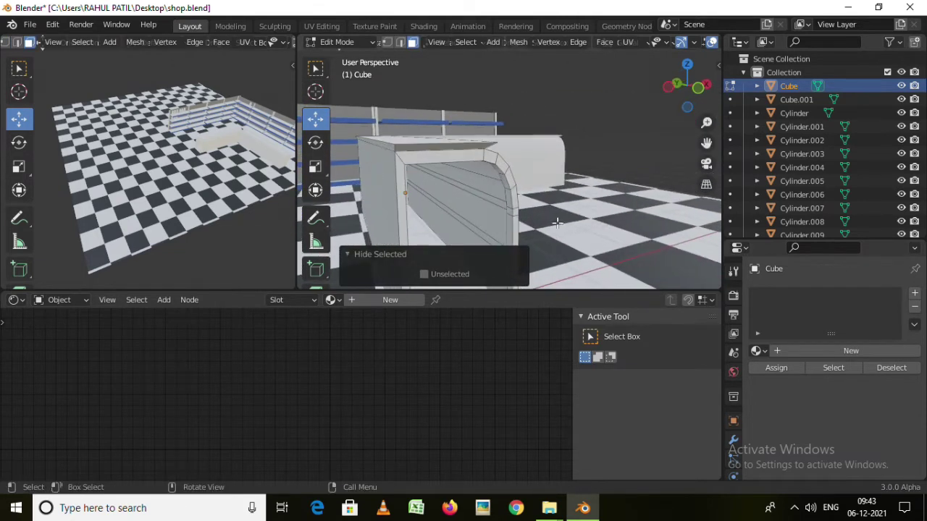
alt+click(471, 189)
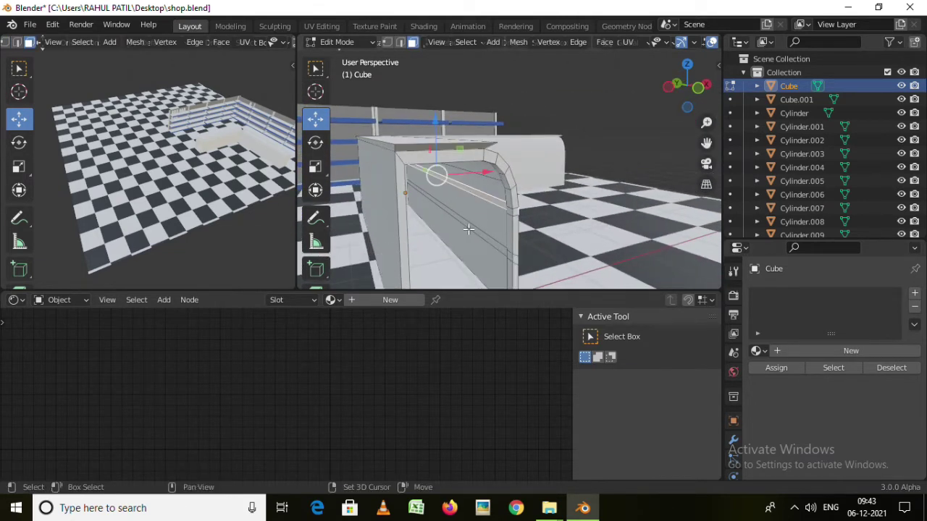
mouse_move(490, 235)
middle_down()
mouse_move(517, 222)
mouse_move(454, 169)
middle_up()
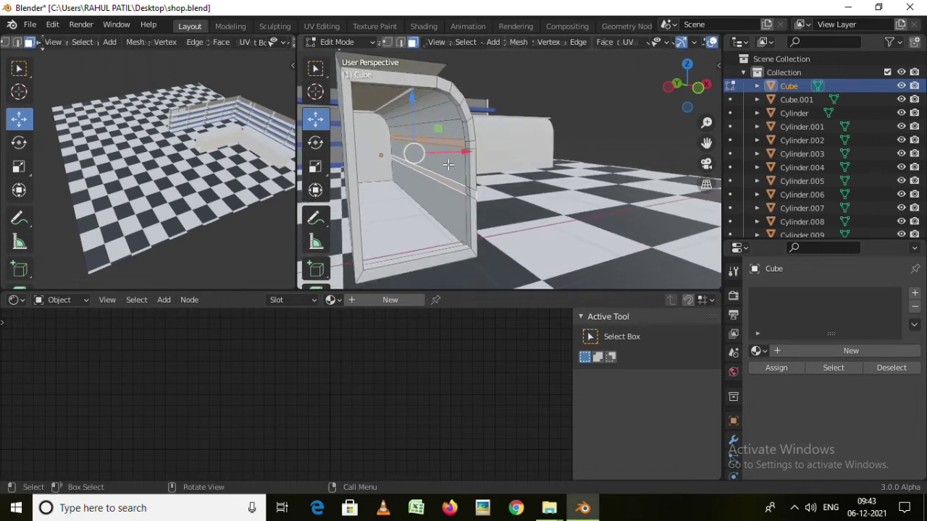
key(e)
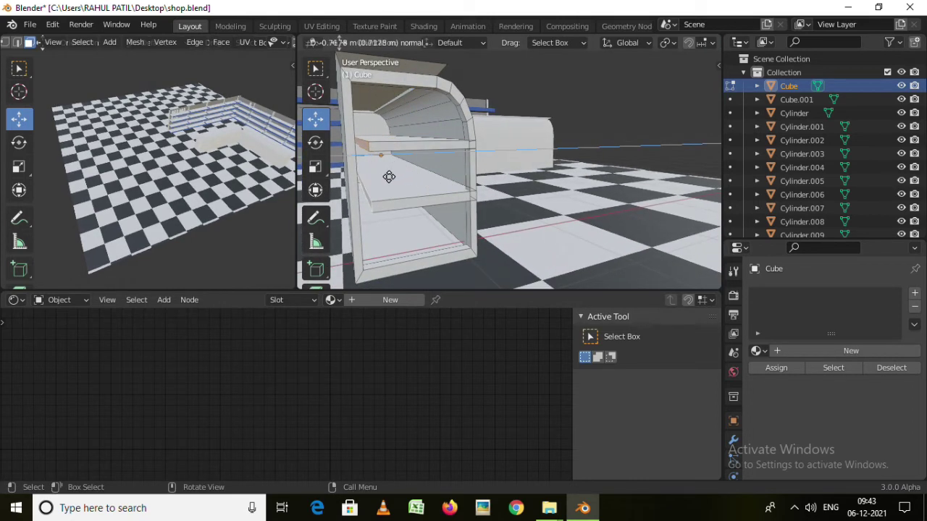
click(384, 179)
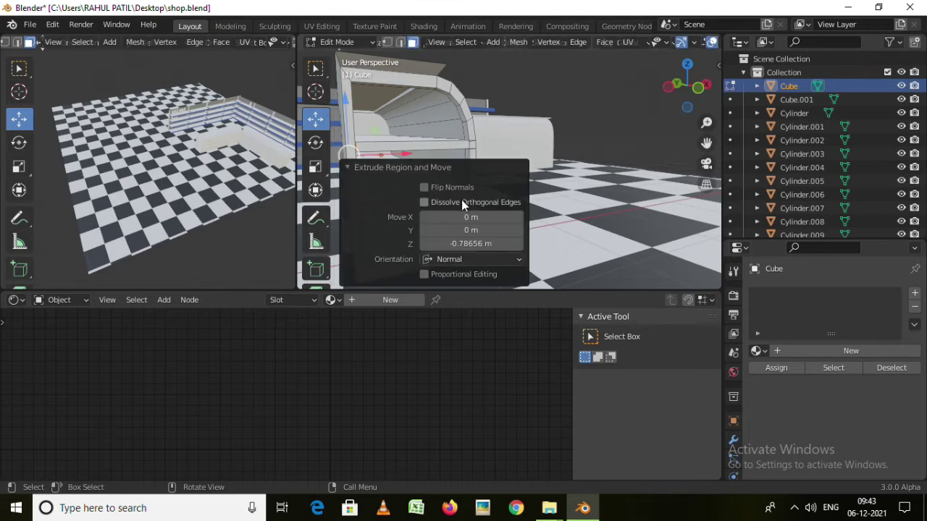
mouse_move(461, 200)
middle_down()
mouse_move(576, 162)
mouse_move(575, 171)
mouse_move(542, 149)
mouse_move(463, 265)
mouse_move(540, 142)
mouse_move(480, 165)
middle_up()
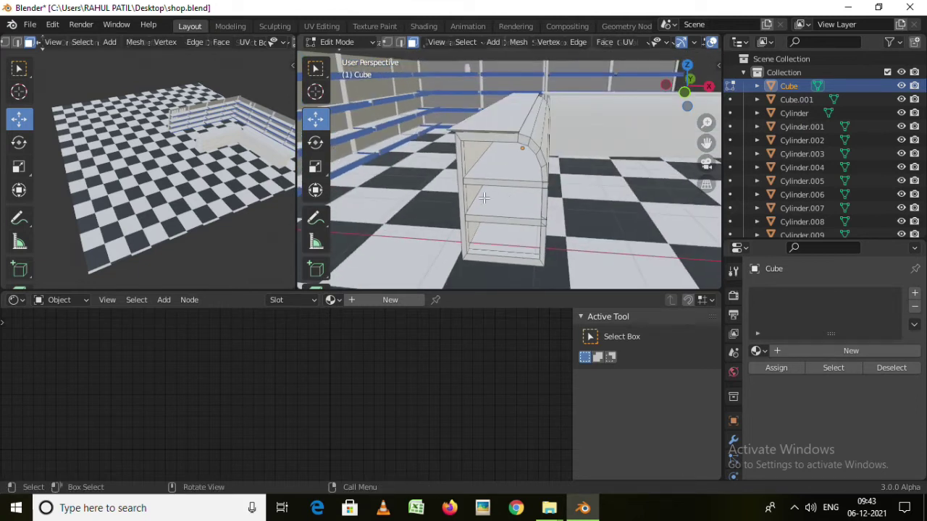
middle_drag(530, 177, 512, 165)
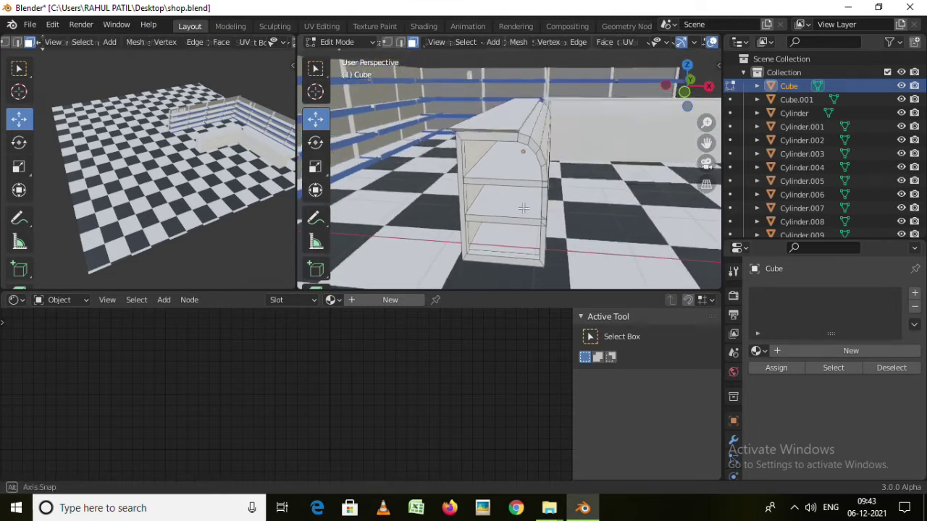
click(512, 165)
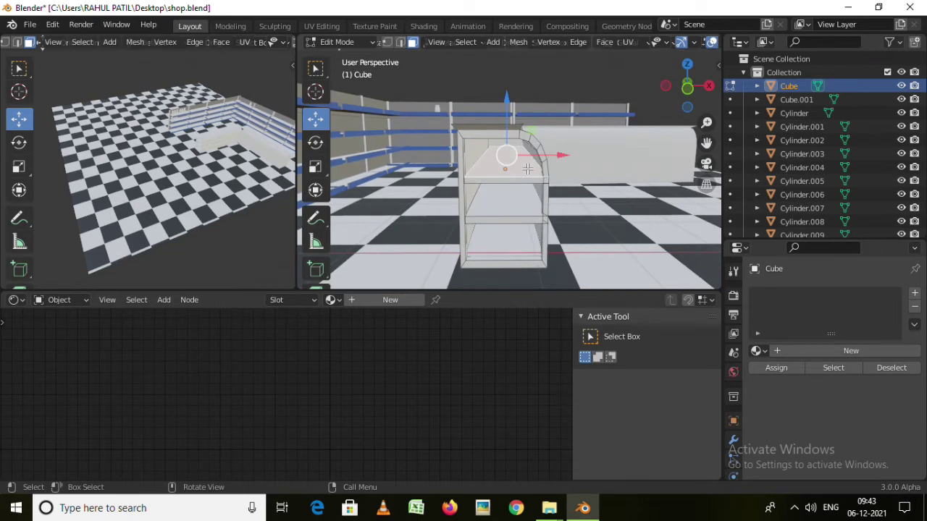
scroll(527, 169, up, 3)
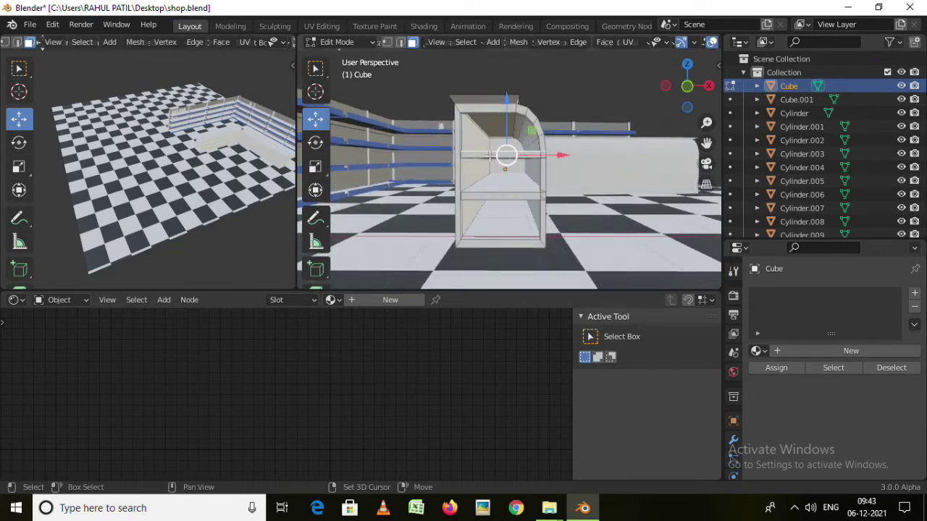
mouse_move(528, 174)
shift+middle_down()
mouse_move(526, 146)
mouse_move(513, 187)
mouse_move(525, 149)
mouse_move(518, 176)
mouse_move(574, 189)
mouse_move(553, 193)
shift+middle_up()
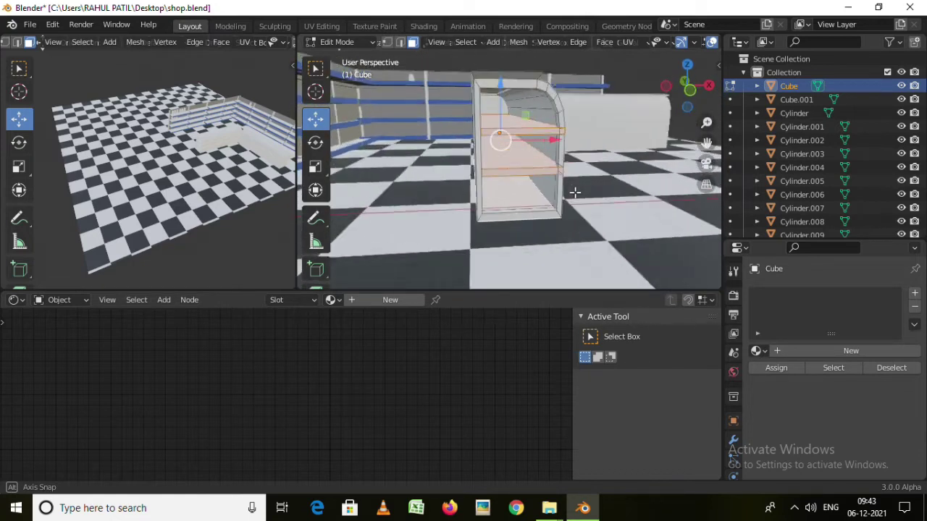
Create a new counter material named STEE;L and open its Base Color picker
click(851, 350)
text(STE;L)
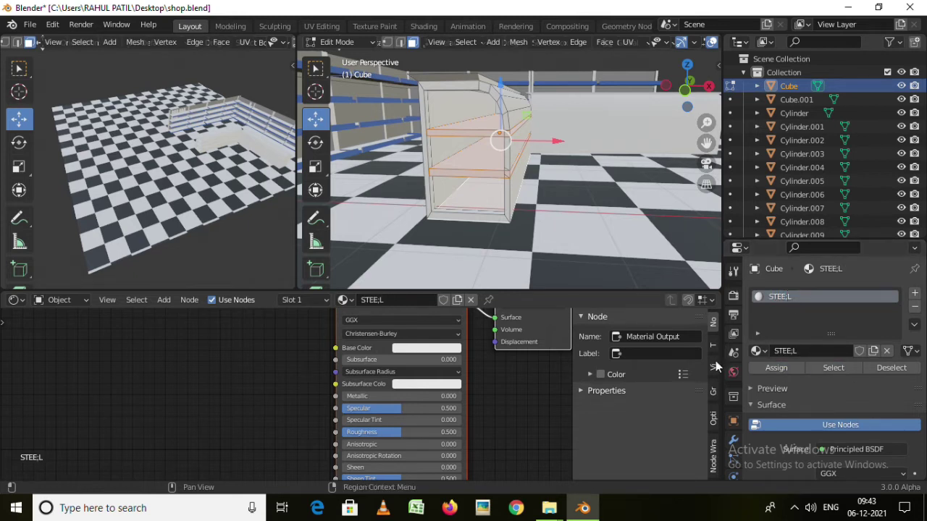
click(408, 349)
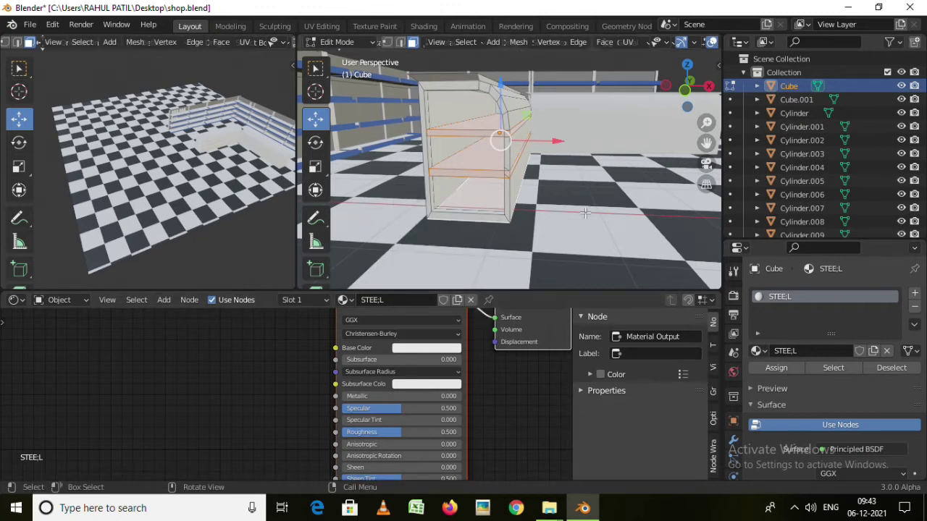
click(443, 349)
Set base colour value 0.205, Metallic 1.0, Specular 0.532 and Roughness 0.077
click(486, 231)
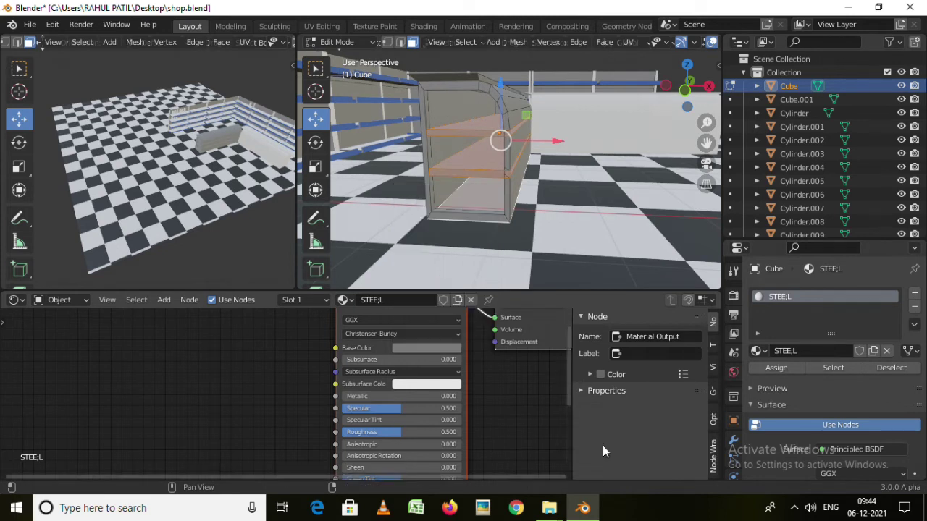
drag(359, 396, 460, 396)
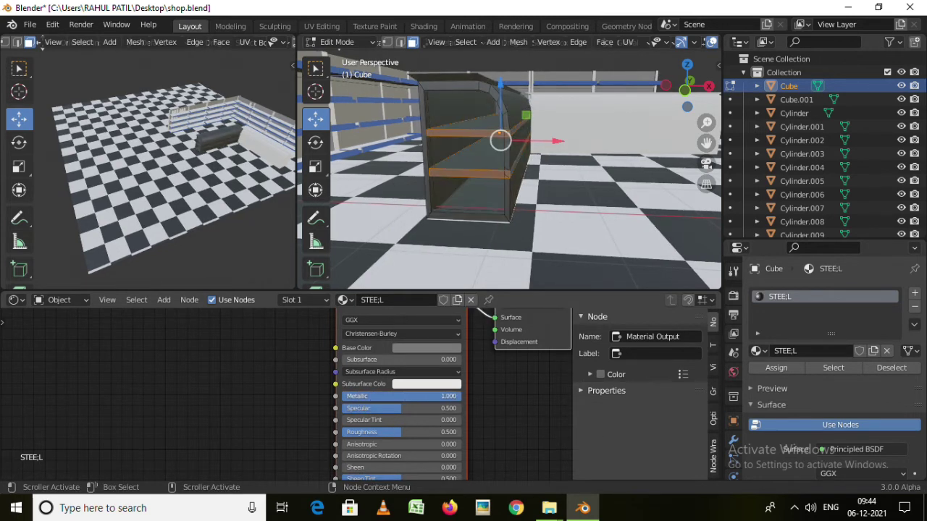
drag(379, 408, 368, 431)
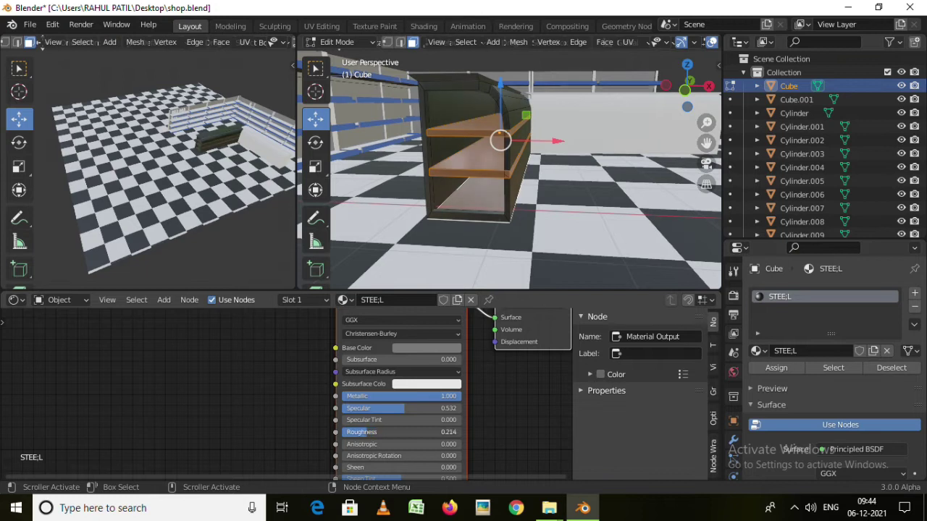
drag(357, 432, 352, 431)
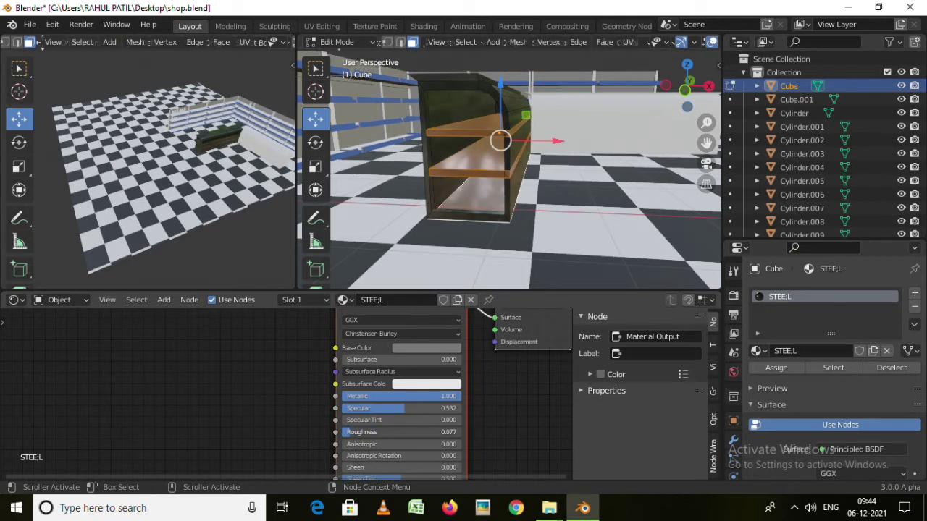
mouse_move(507, 210)
middle_down()
mouse_move(472, 206)
mouse_move(425, 163)
mouse_move(501, 181)
mouse_move(507, 201)
mouse_move(415, 193)
mouse_move(409, 167)
mouse_move(439, 188)
mouse_move(393, 213)
mouse_move(492, 196)
mouse_move(563, 228)
mouse_move(558, 203)
mouse_move(591, 193)
mouse_move(551, 195)
middle_up()
Assign the GLASS material slot to the selected upper counter faces
drag(556, 132, 538, 106)
scroll(585, 127, up, 2)
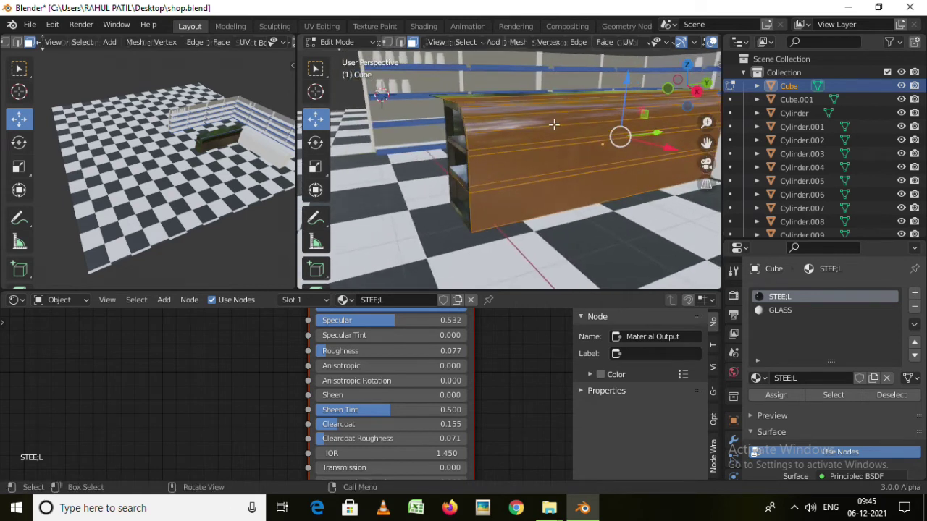
scroll(518, 97, up, 3)
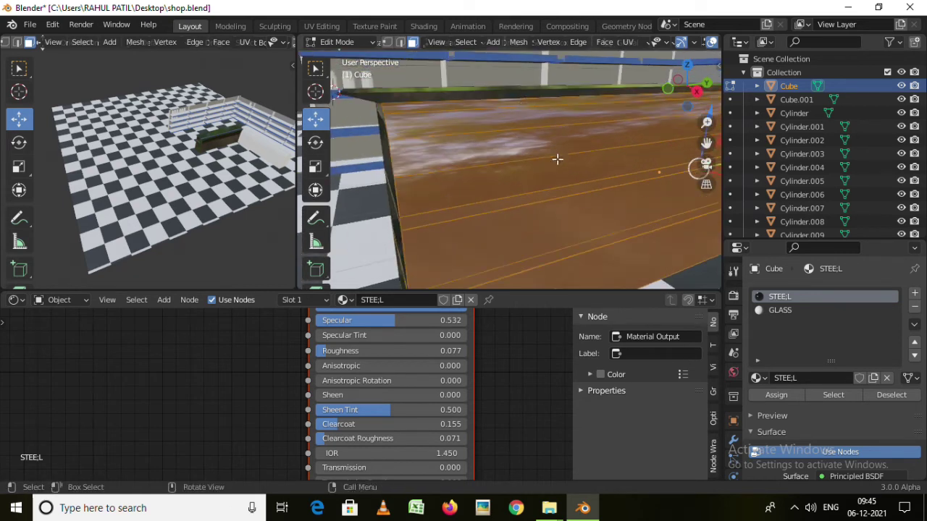
middle_drag(557, 160, 543, 119)
scroll(548, 233, down, 3)
mouse_move(558, 209)
middle_down()
mouse_move(577, 181)
mouse_move(573, 190)
mouse_move(596, 183)
mouse_move(482, 176)
mouse_move(581, 165)
middle_up()
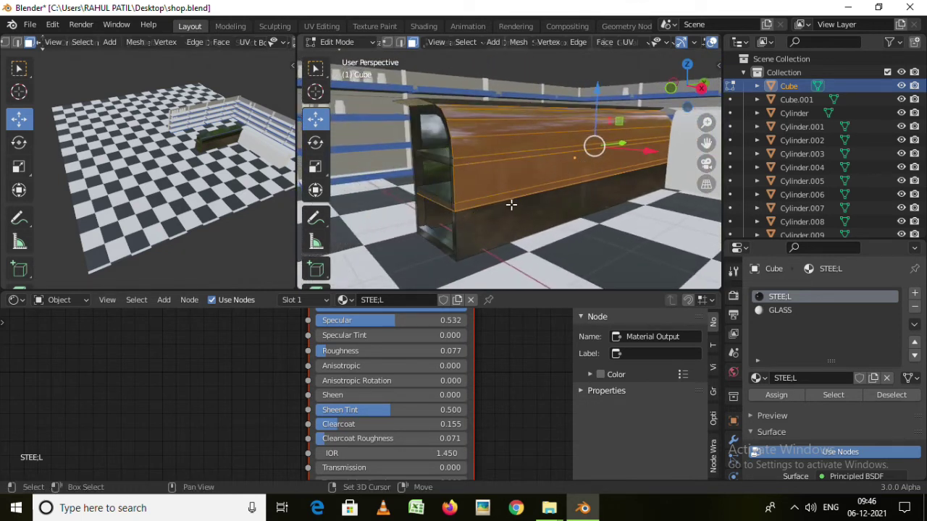
click(784, 309)
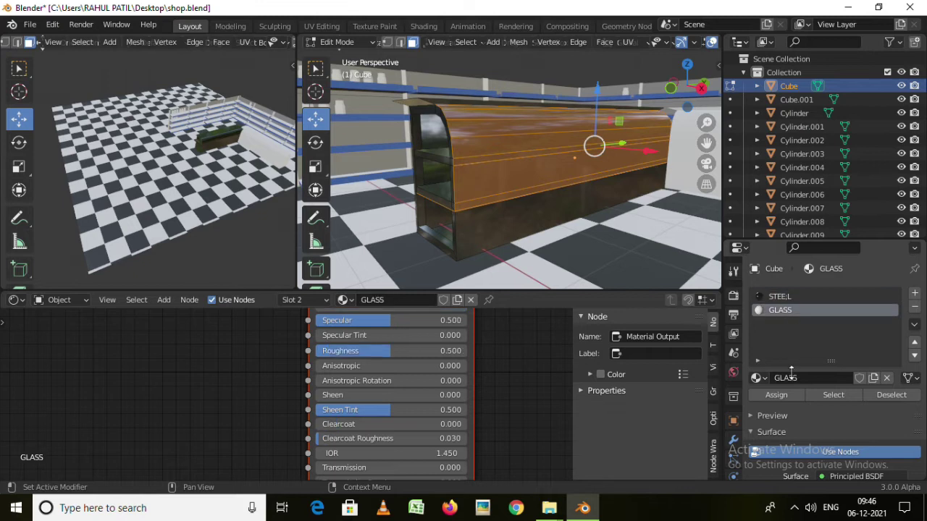
click(781, 399)
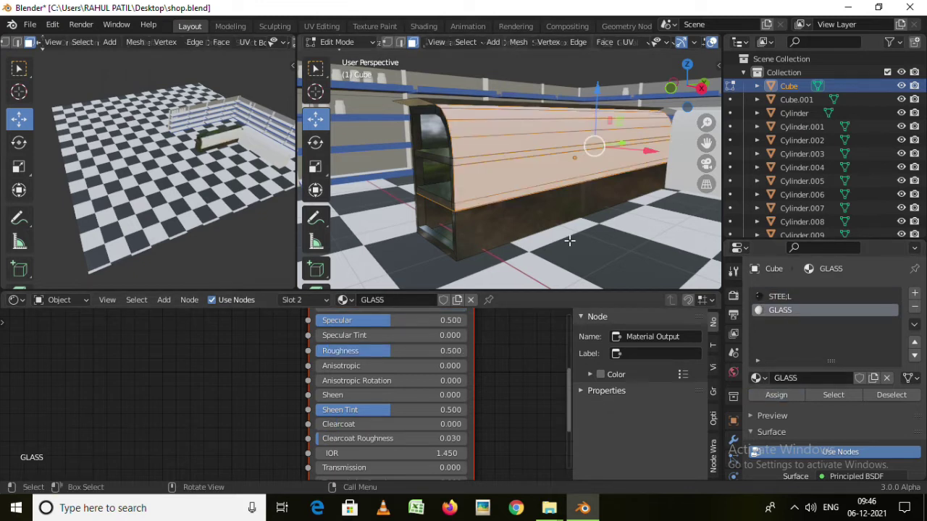
Select the GLASS material's Principled BSDF node in the Shader Editor
scroll(397, 393, down, 4)
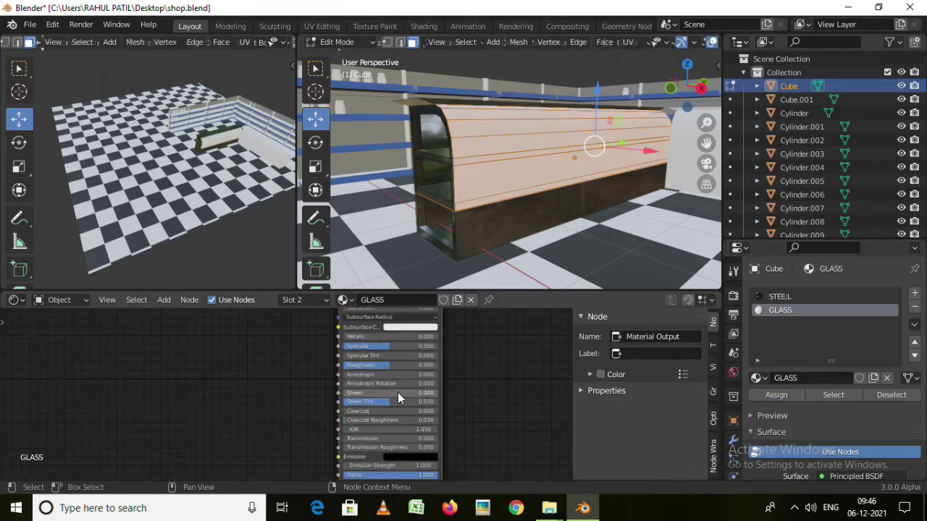
scroll(406, 377, down, 3)
scroll(399, 345, up, 1)
click(397, 344)
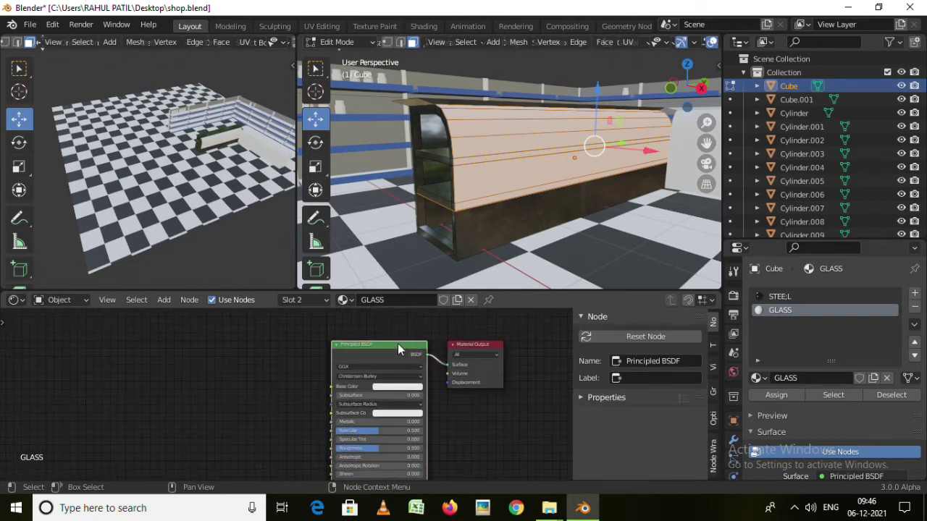
Delete the Principled BSDF and add a Transparent BSDF node in its place
key(x)
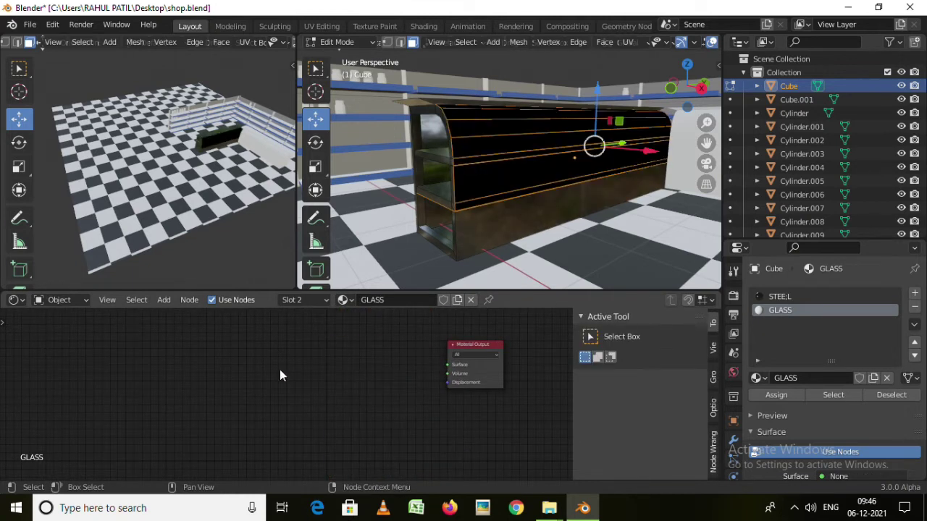
key(shift+a)
click(253, 335)
text(TRA)
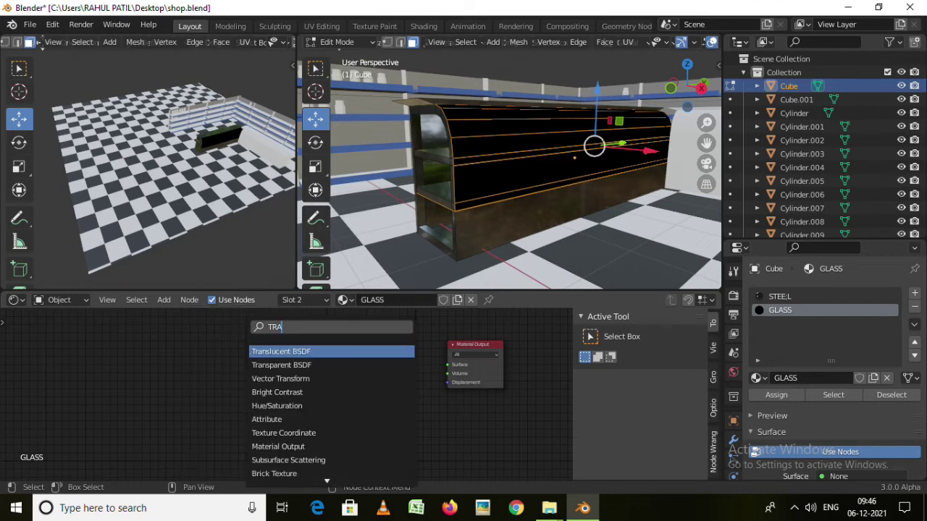
key(Down)
key(Return)
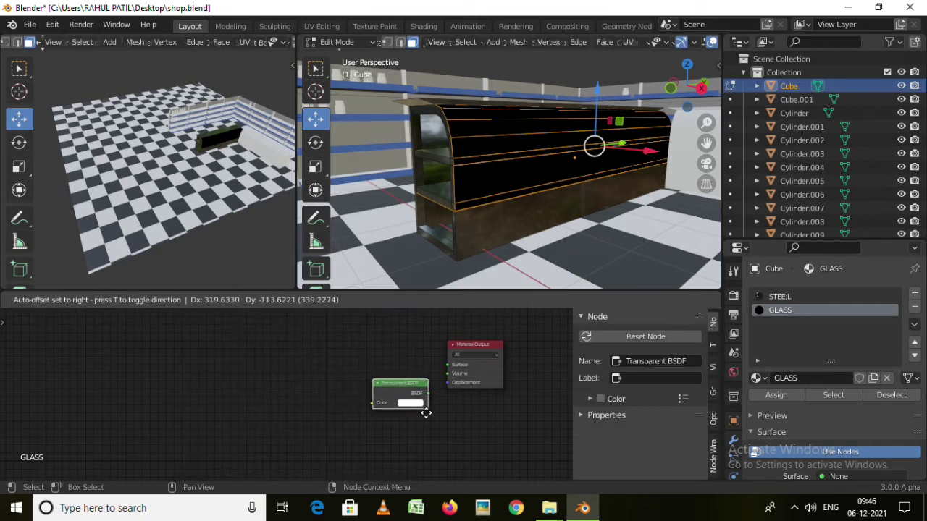
click(426, 413)
drag(405, 387, 361, 390)
Add a Diffuse BSDF above it and connect it to the material Surface
key(shift+a)
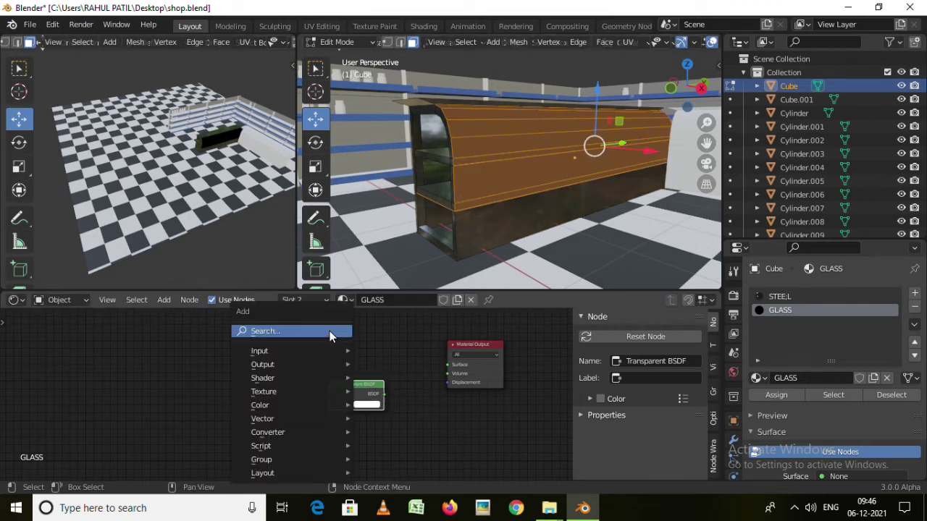
click(330, 331)
text(DiFF)
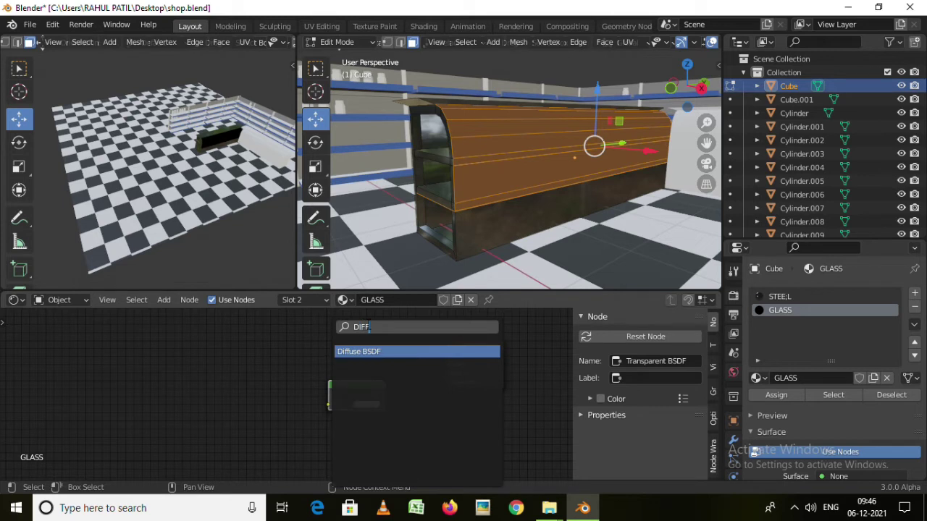
click(379, 352)
click(404, 350)
drag(385, 332, 450, 365)
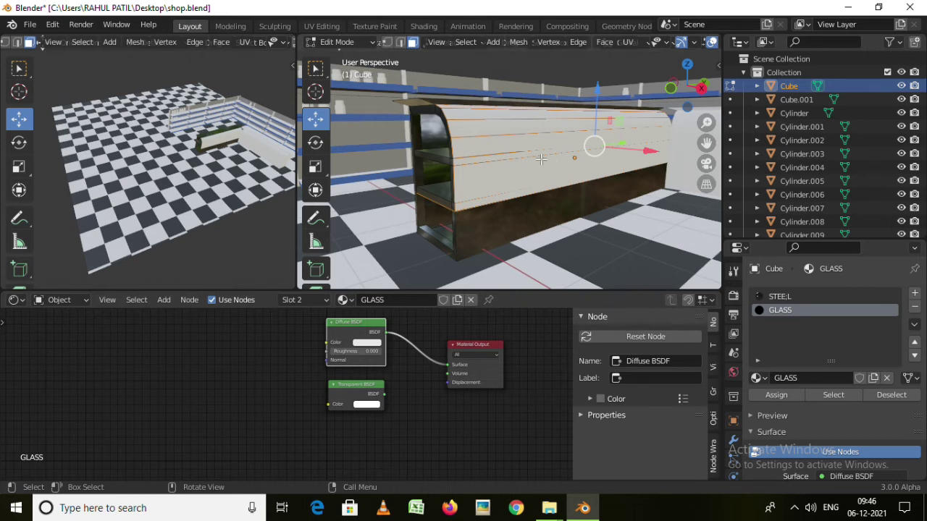
drag(354, 322, 302, 327)
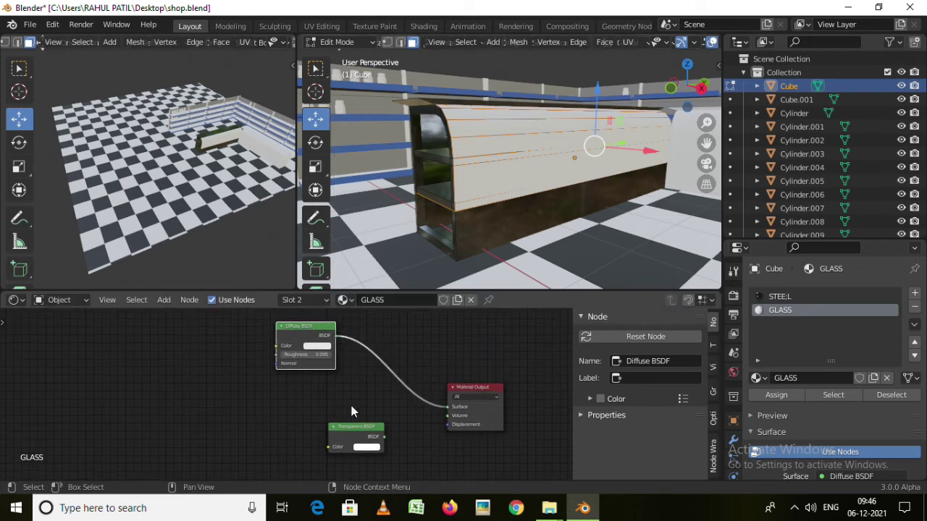
Insert a Mix Shader into the Diffuse link and feed Transparent BSDF into it
key(shift+a)
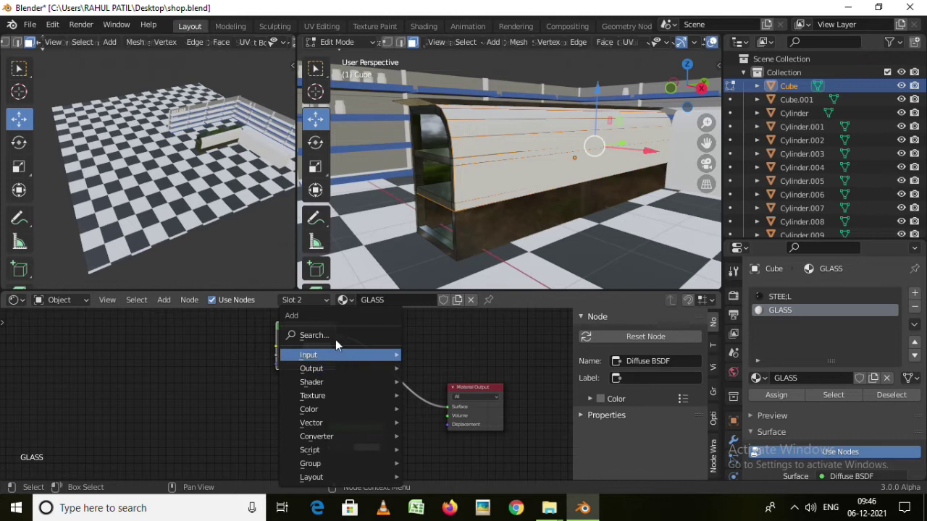
click(333, 334)
text(MIX)
click(386, 367)
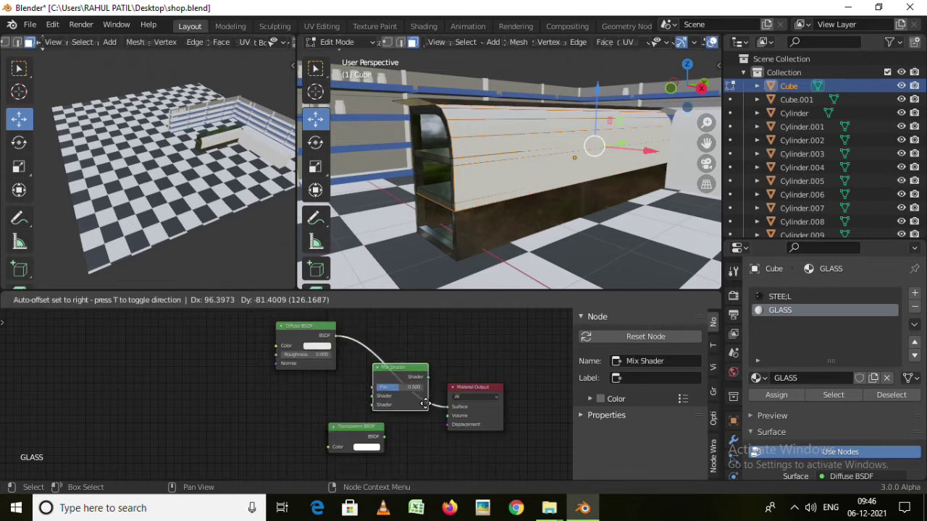
click(430, 414)
mouse_move(369, 428)
mouse_down()
mouse_move(302, 420)
mouse_move(343, 428)
mouse_up()
scroll(317, 424, up, 2)
drag(401, 411, 400, 406)
scroll(456, 395, down, 1)
middle_drag(455, 395, 414, 401)
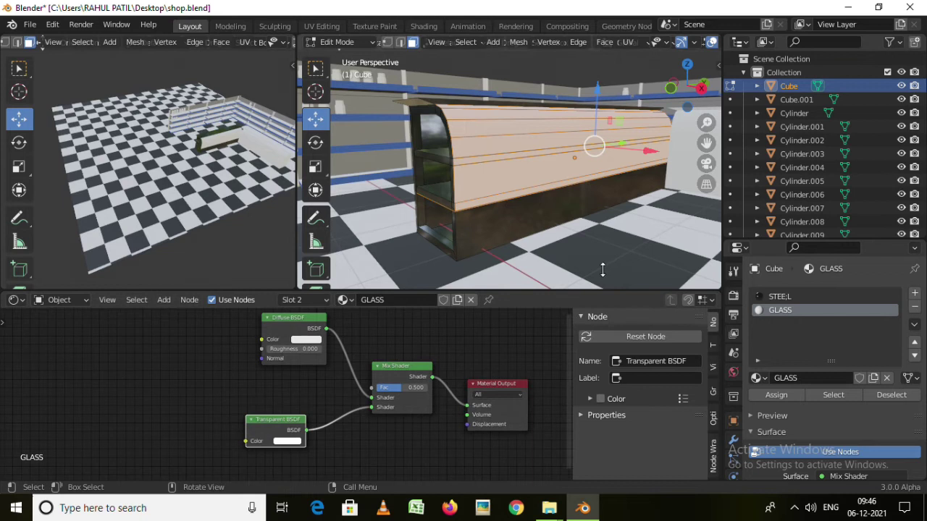
Tint the Transparent BSDF light blue and raise the Mix Shader Fac to 0.633
click(287, 443)
drag(320, 334, 318, 330)
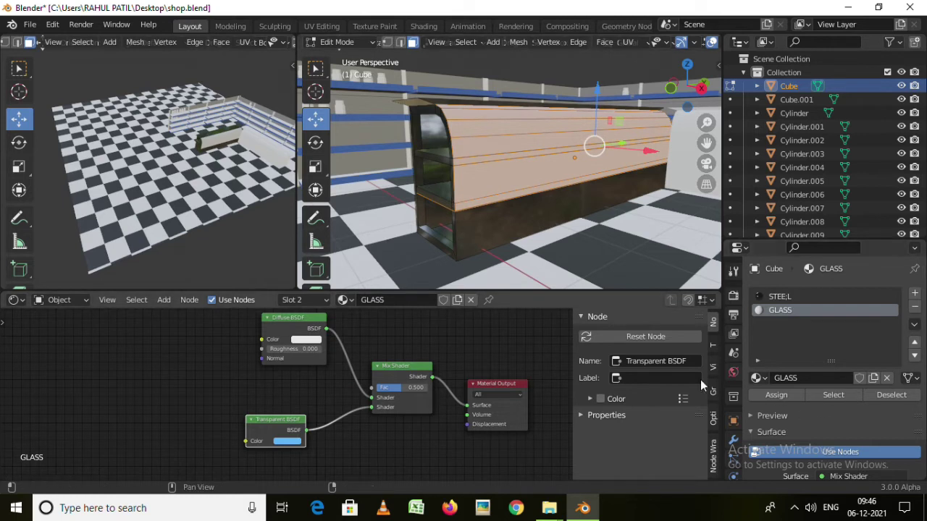
scroll(405, 399, up, 2)
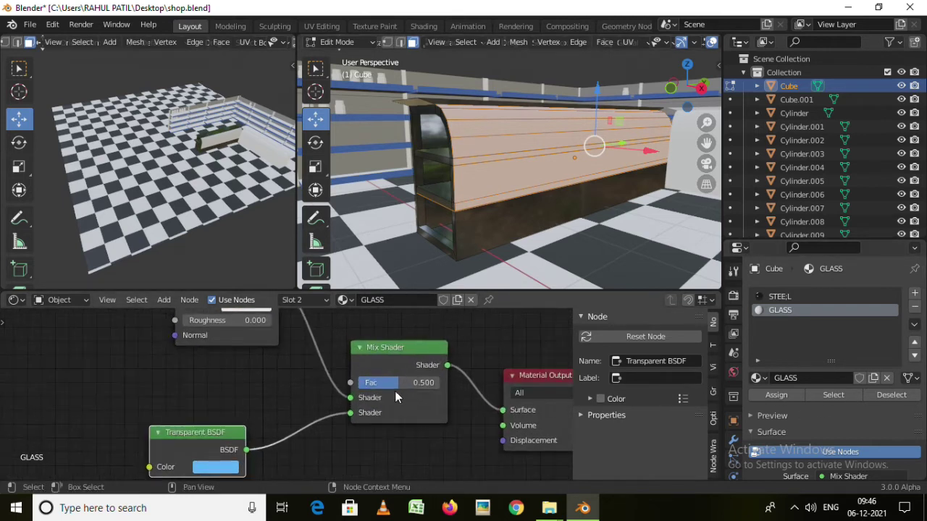
mouse_move(370, 383)
mouse_down()
mouse_move(439, 383)
mouse_move(409, 383)
mouse_up()
Set the GLASS material's Blend Mode to Alpha Hashed
scroll(796, 397, down, 5)
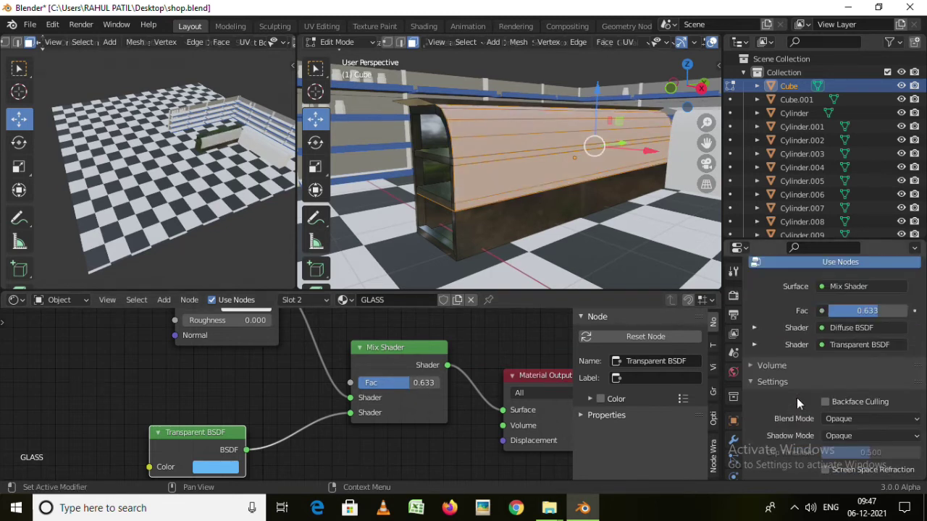
scroll(797, 397, down, 3)
click(843, 339)
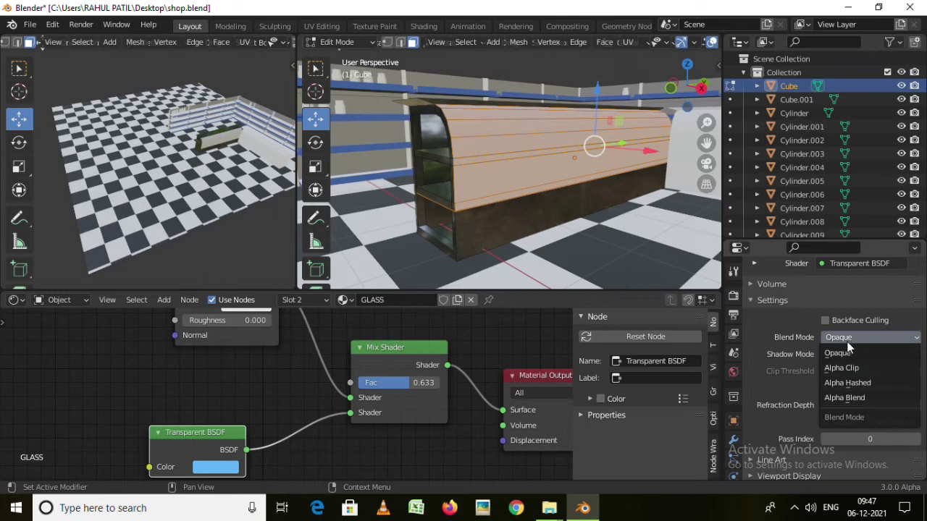
click(852, 390)
mouse_move(507, 181)
middle_down()
mouse_move(579, 152)
mouse_move(571, 180)
mouse_move(563, 150)
mouse_move(587, 152)
mouse_move(541, 155)
mouse_move(557, 155)
middle_up()
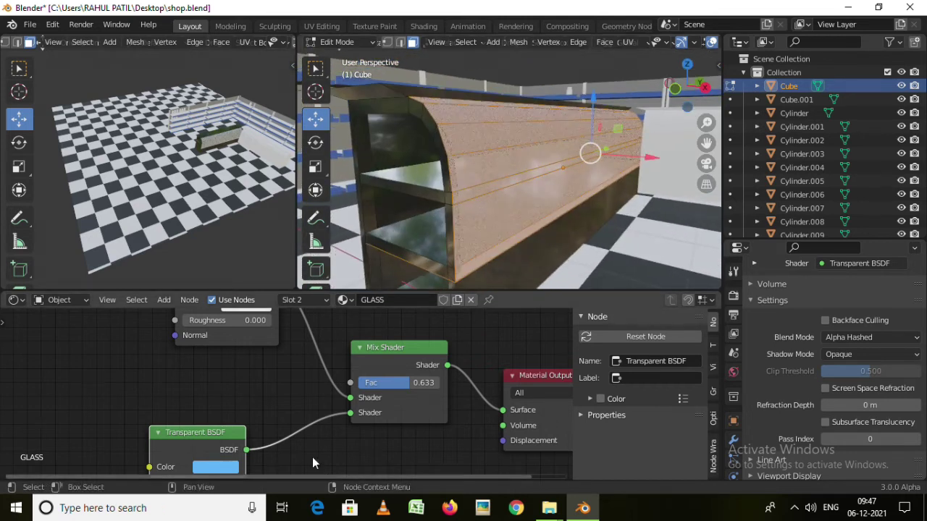
Push the Mix Shader Fac to 1.000 and bring up the Render Properties
mouse_move(398, 382)
mouse_down()
mouse_move(372, 382)
mouse_move(434, 382)
mouse_up()
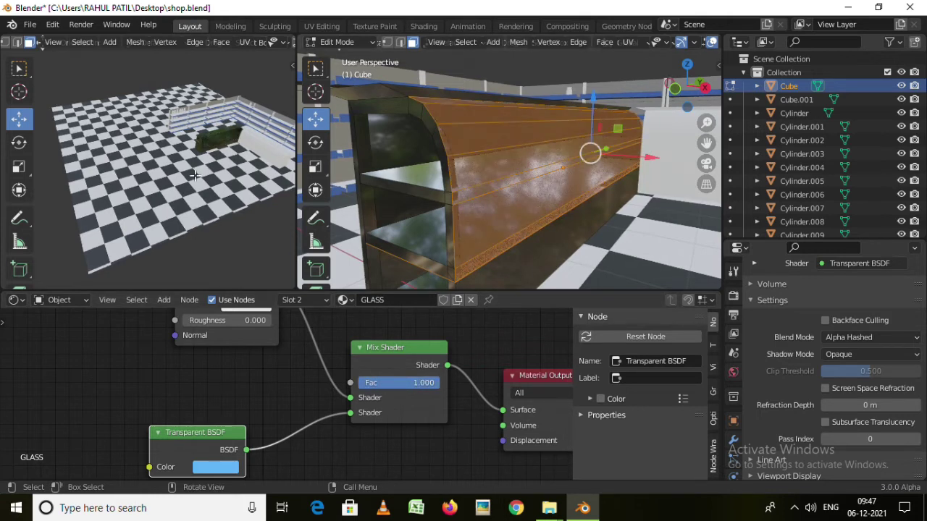
scroll(189, 113, up, 3)
scroll(203, 144, up, 3)
middle_drag(213, 172, 237, 123)
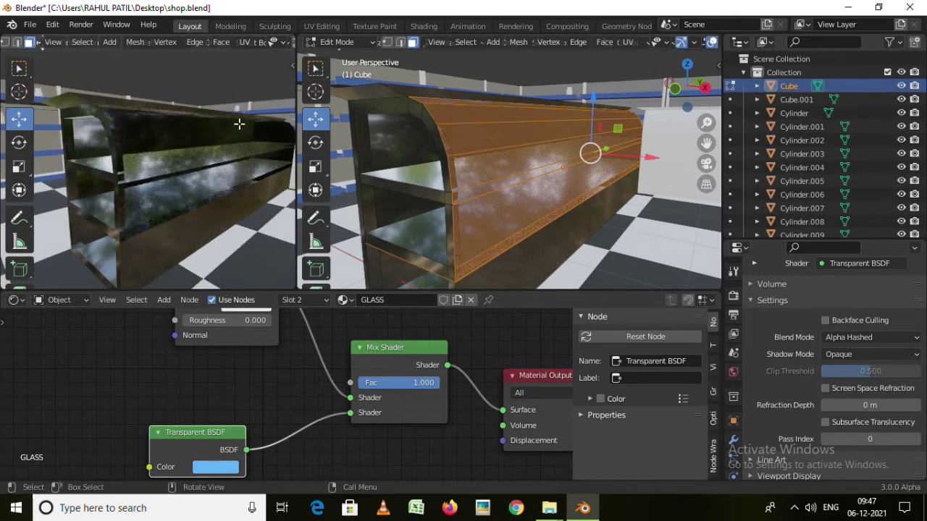
scroll(228, 144, up, 2)
scroll(221, 148, down, 2)
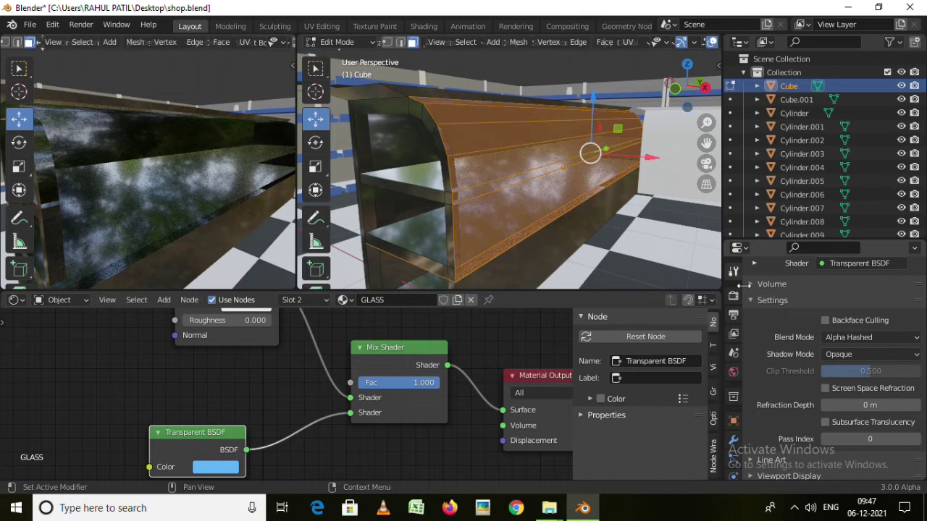
click(733, 295)
scroll(803, 296, up, 5)
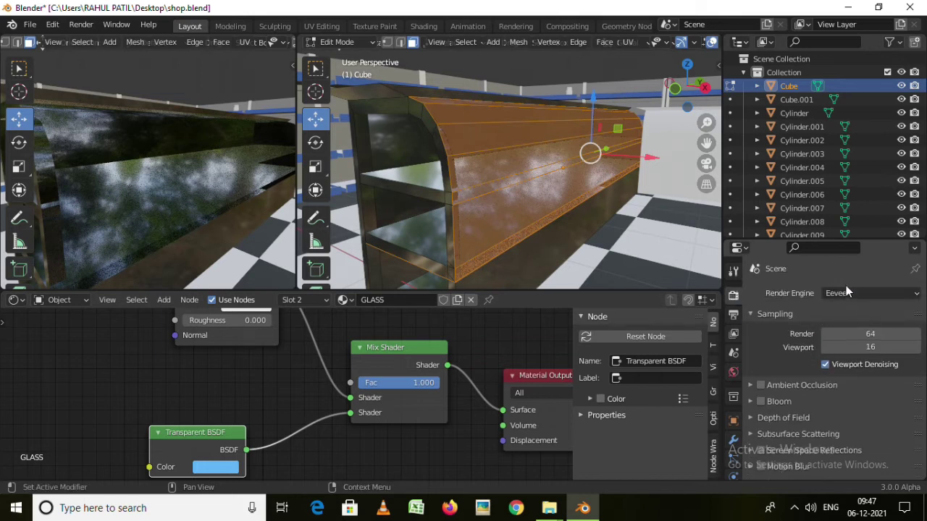
Keep Eevee as the render engine and enable Ambient Occlusion and Bloom
click(846, 287)
click(846, 302)
click(761, 385)
click(761, 401)
Enable Screen Space Reflections with its Refraction option
scroll(766, 403, down, 2)
click(758, 399)
scroll(778, 405, down, 3)
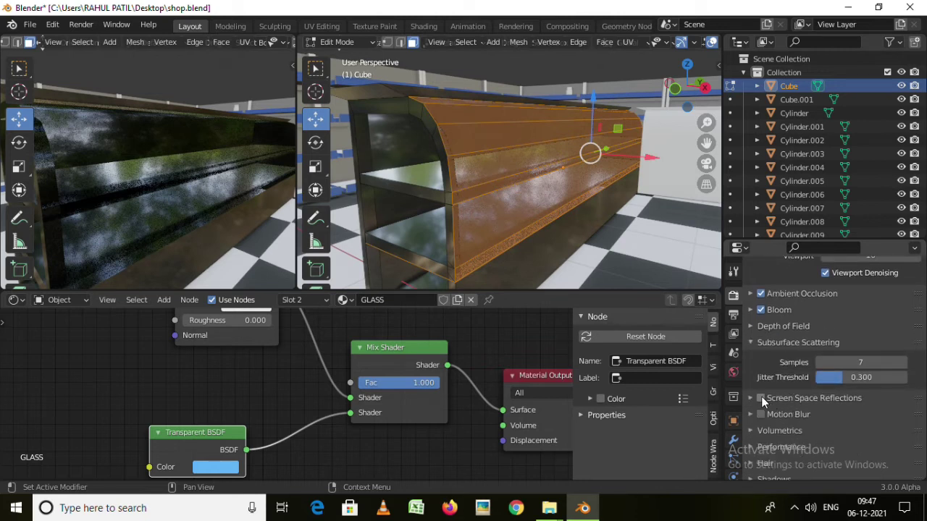
click(761, 397)
click(766, 399)
scroll(790, 401, down, 3)
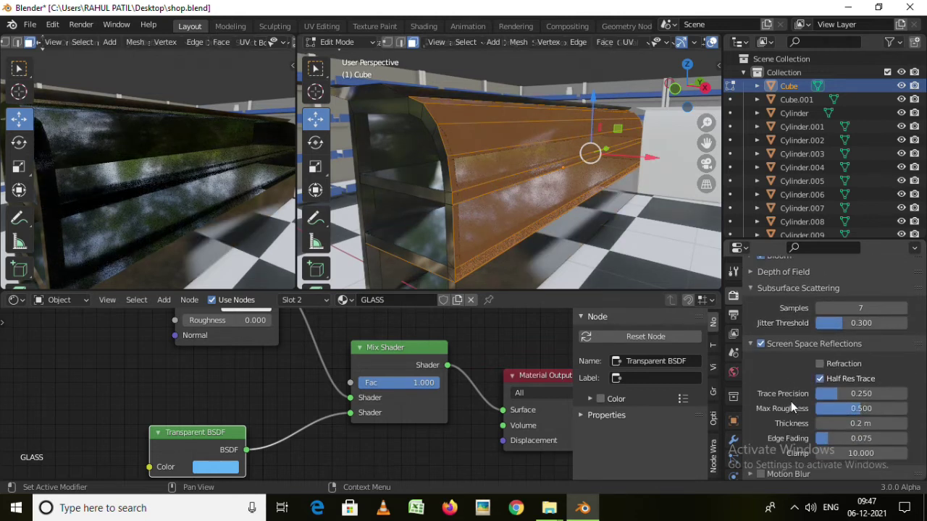
click(820, 363)
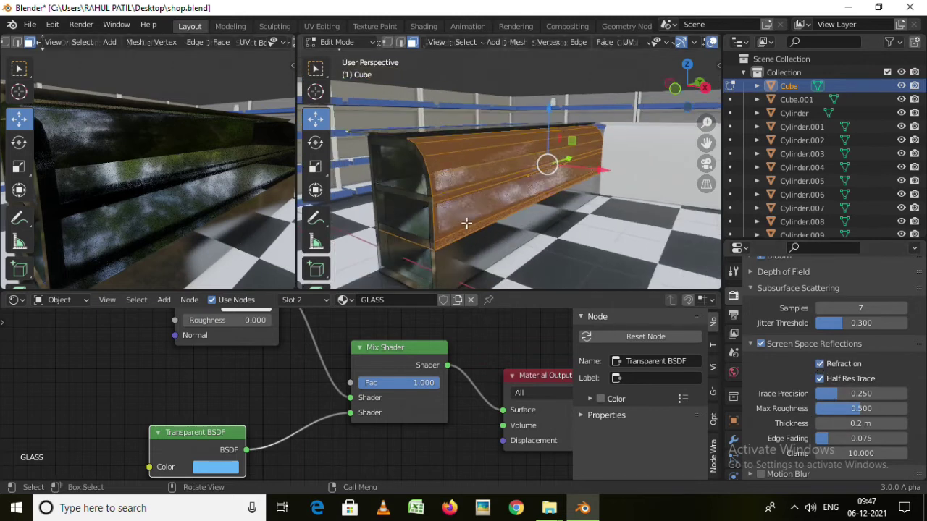
Reconnect the Mix Shader output to the Material Output Surface
mouse_move(222, 220)
middle_down()
mouse_move(174, 188)
mouse_move(190, 186)
mouse_move(166, 191)
middle_up()
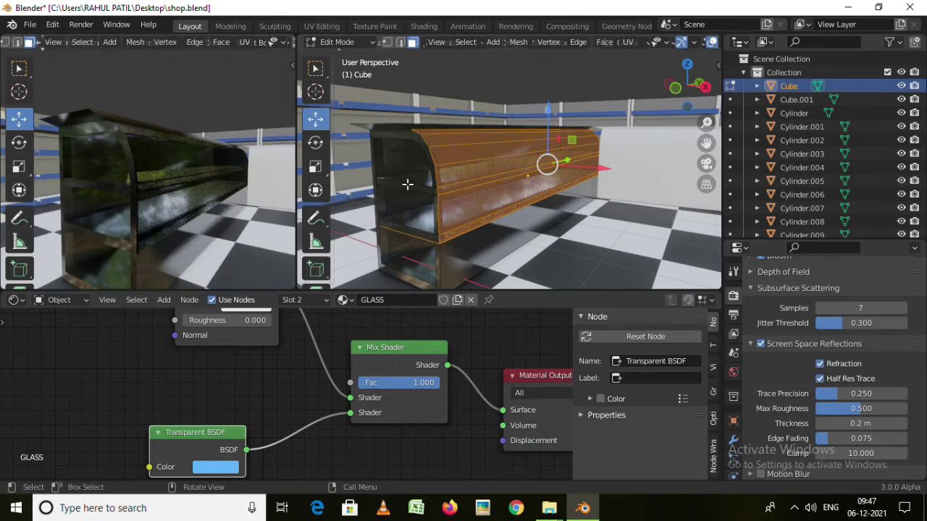
scroll(507, 188, up, 1)
scroll(365, 389, down, 1)
scroll(365, 389, down, 1)
mouse_move(389, 409)
mouse_down()
mouse_move(381, 411)
mouse_move(387, 403)
mouse_up()
mouse_move(484, 234)
middle_down()
mouse_move(490, 194)
mouse_move(541, 191)
mouse_move(524, 190)
middle_up()
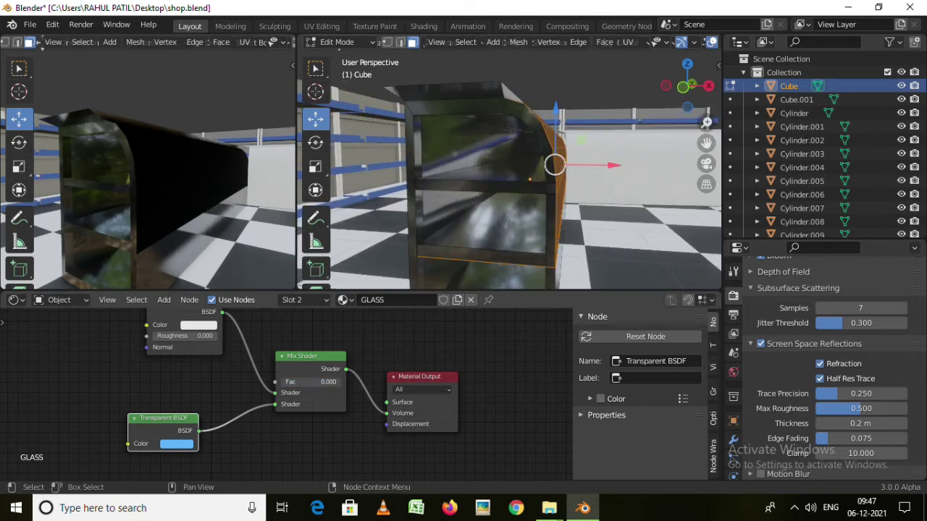
Set the glass Mix Shader Fac to full, then back to about 0.933
click(390, 420)
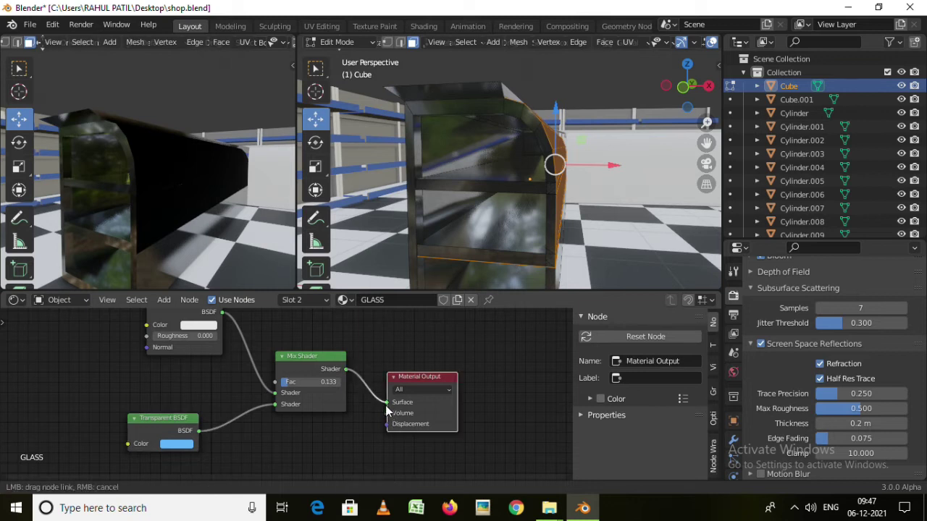
middle_drag(524, 244, 501, 228)
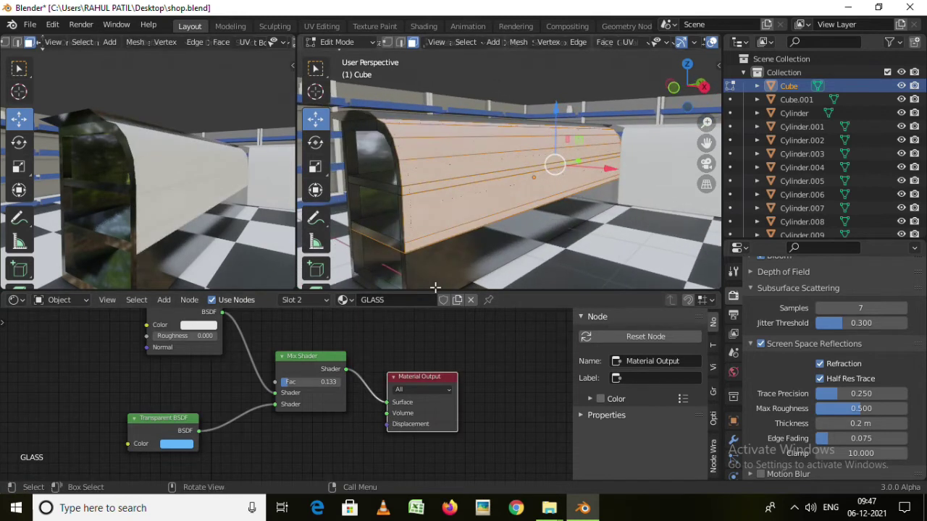
drag(304, 381, 336, 381)
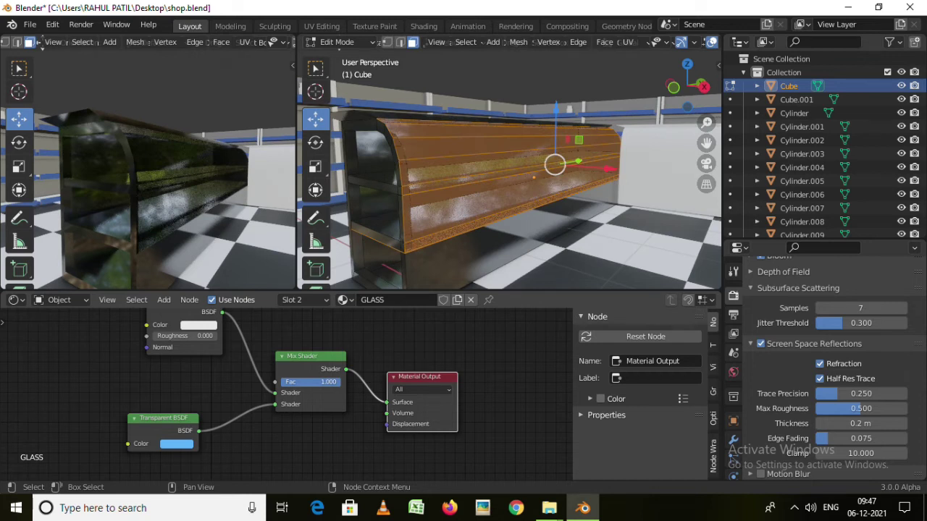
drag(310, 382, 305, 382)
scroll(779, 394, down, 5)
scroll(788, 402, up, 5)
scroll(789, 401, up, 2)
scroll(736, 436, down, 2)
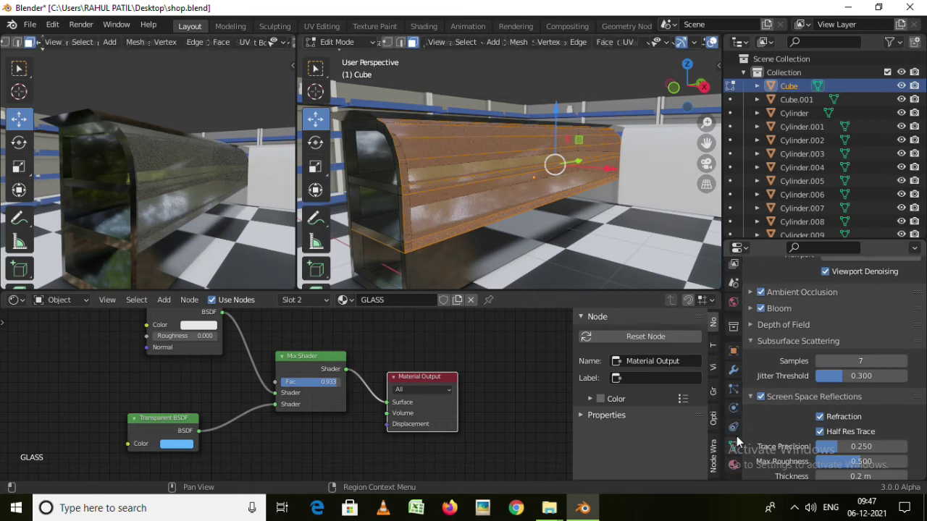
Switch the GLASS Blend Mode to Alpha Blend and fine-tune Fac to 0.992
click(733, 466)
scroll(816, 406, down, 2)
scroll(825, 406, down, 3)
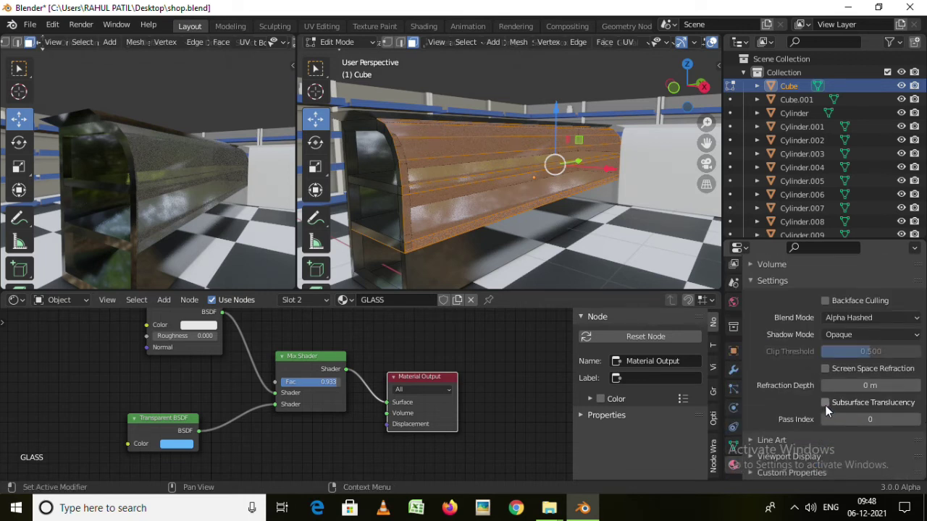
click(867, 319)
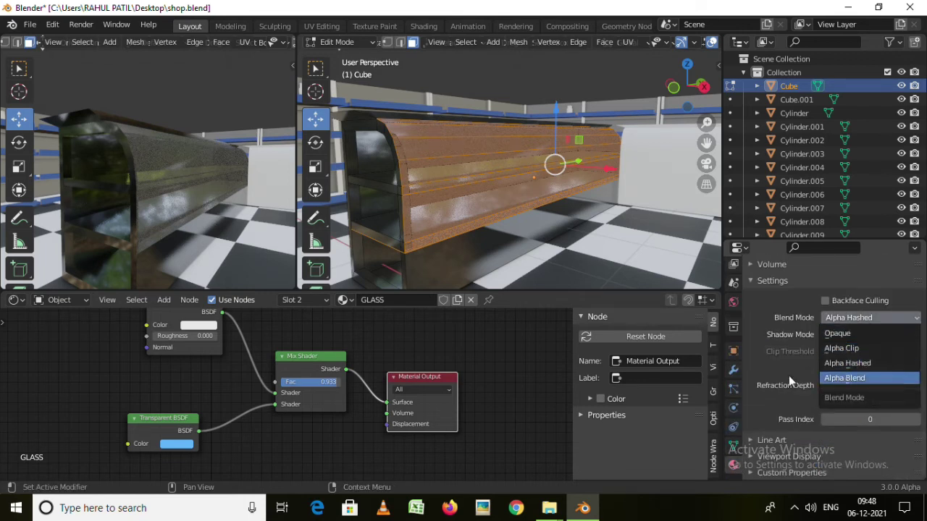
click(788, 376)
mouse_move(246, 246)
middle_down()
mouse_move(223, 242)
mouse_move(239, 261)
middle_up()
scroll(332, 389, up, 2)
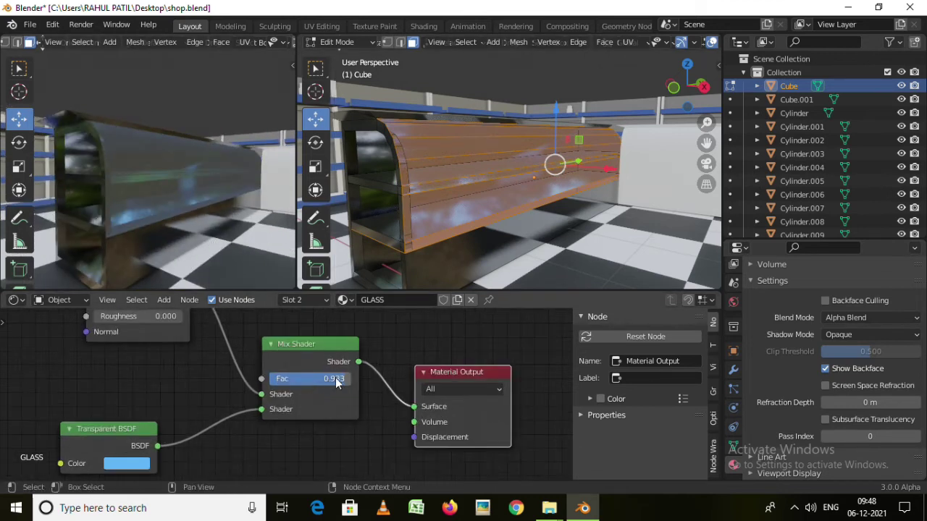
mouse_move(333, 378)
mouse_down()
mouse_move(314, 379)
mouse_move(336, 379)
mouse_up()
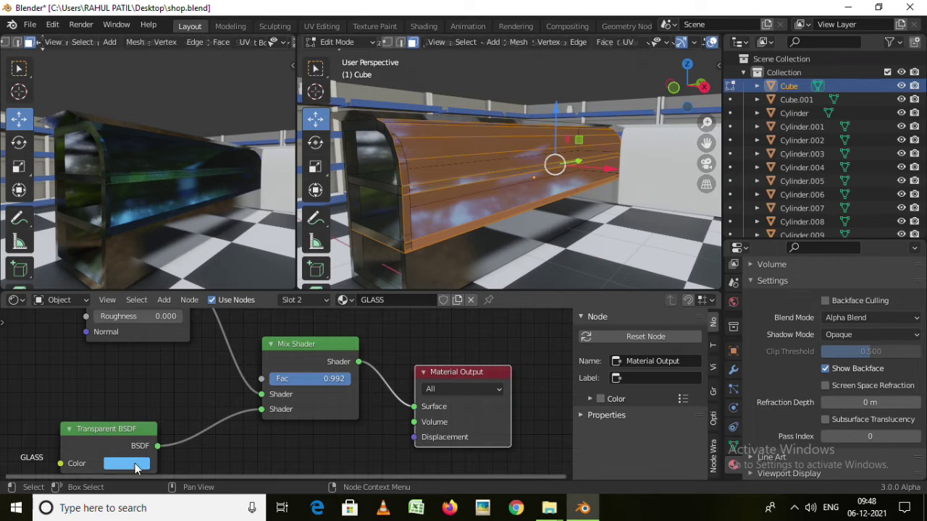
Make the Transparent BSDF colour white and set Shadow Mode to Alpha Hashed
click(134, 464)
drag(176, 287, 162, 313)
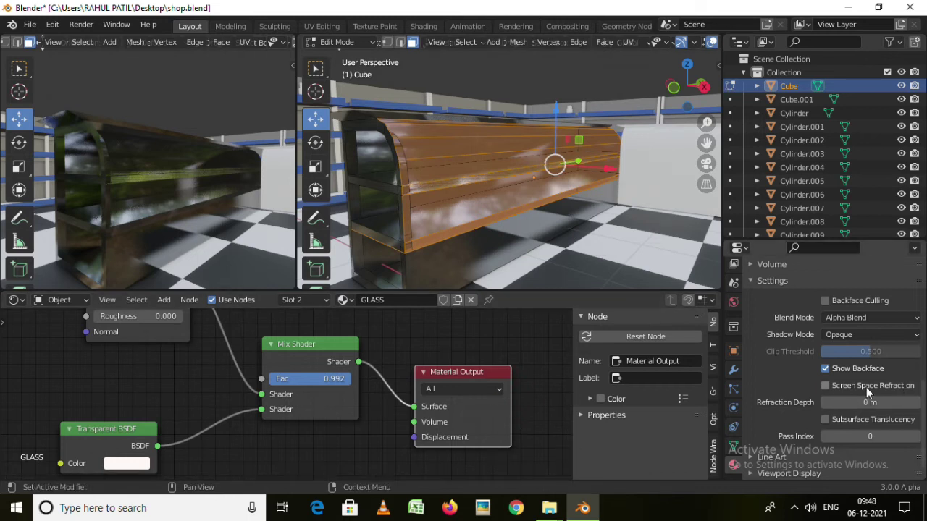
click(853, 335)
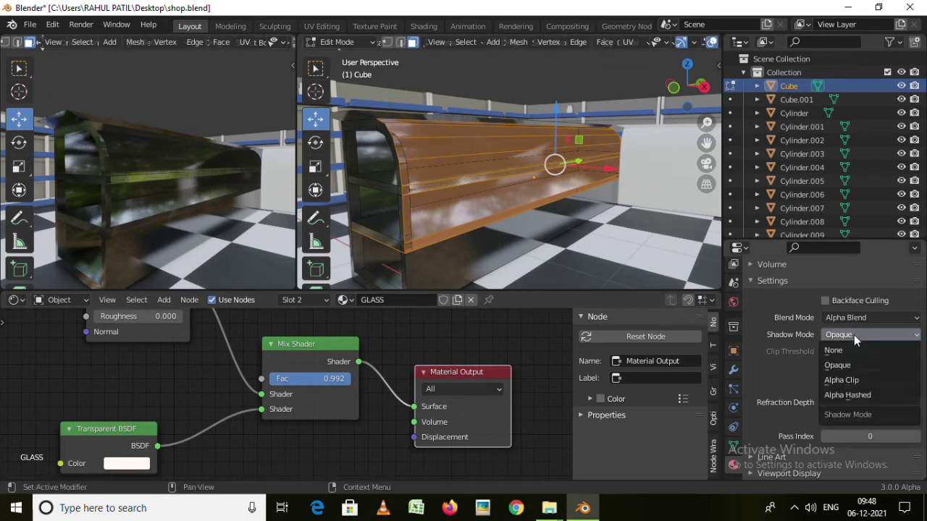
click(850, 384)
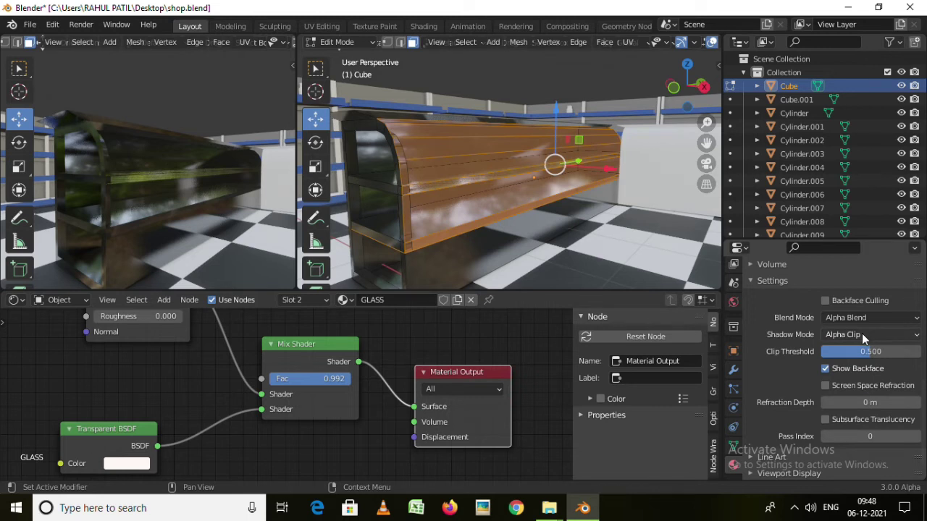
click(862, 334)
click(847, 394)
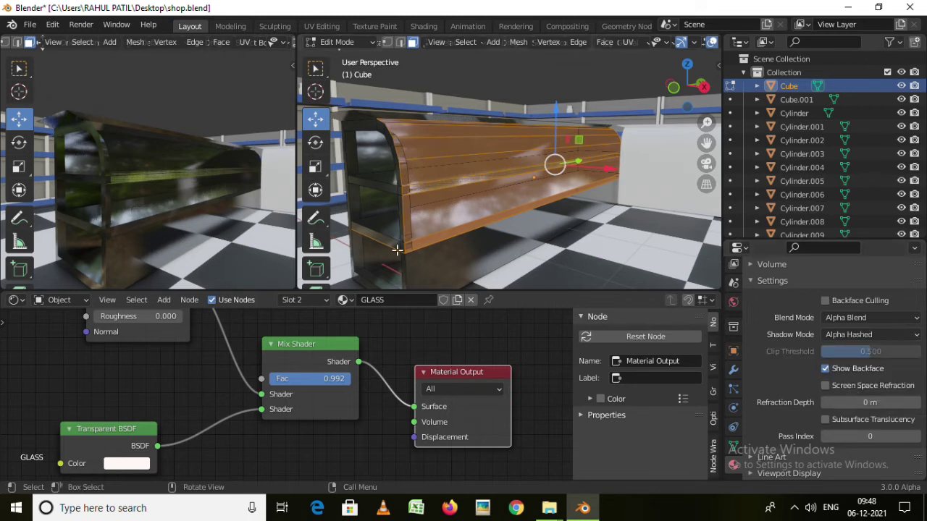
scroll(176, 214, down, 3)
Select the counter's side panel face
mouse_move(176, 213)
middle_down()
mouse_move(187, 202)
mouse_move(173, 178)
middle_up()
middle_drag(434, 174, 409, 185)
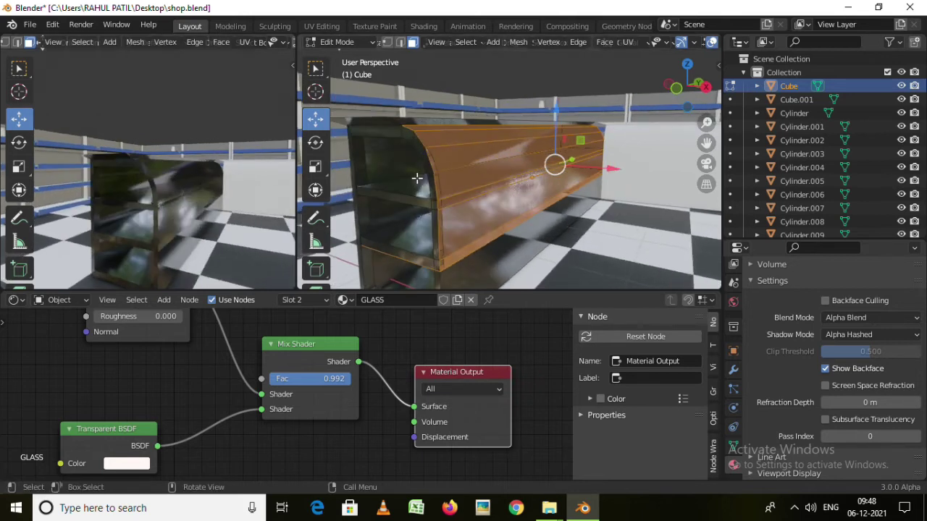
click(407, 181)
click(405, 165)
shift+click(404, 223)
Knife-cut a horizontal edge across the side panel from its left to right edge
shift+click(403, 224)
mouse_move(405, 223)
middle_down()
mouse_move(466, 201)
mouse_move(425, 234)
mouse_move(466, 224)
middle_up()
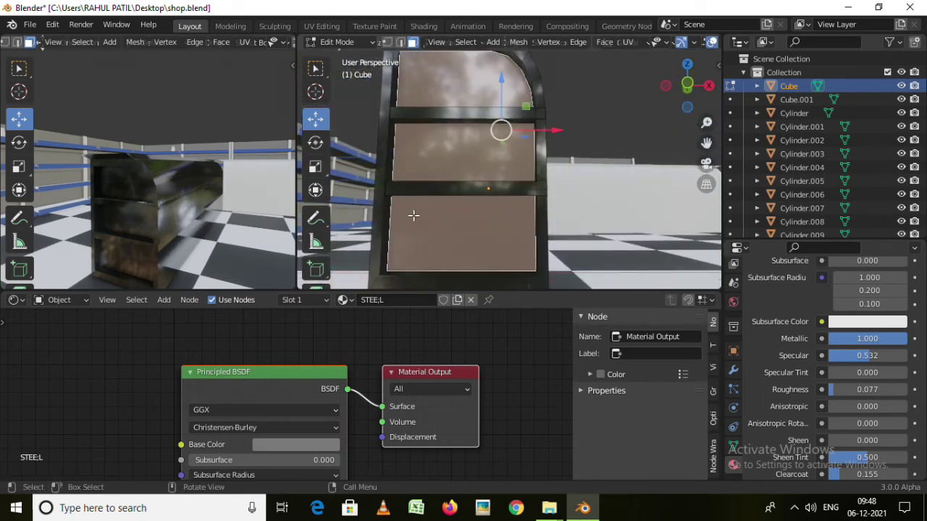
key(k)
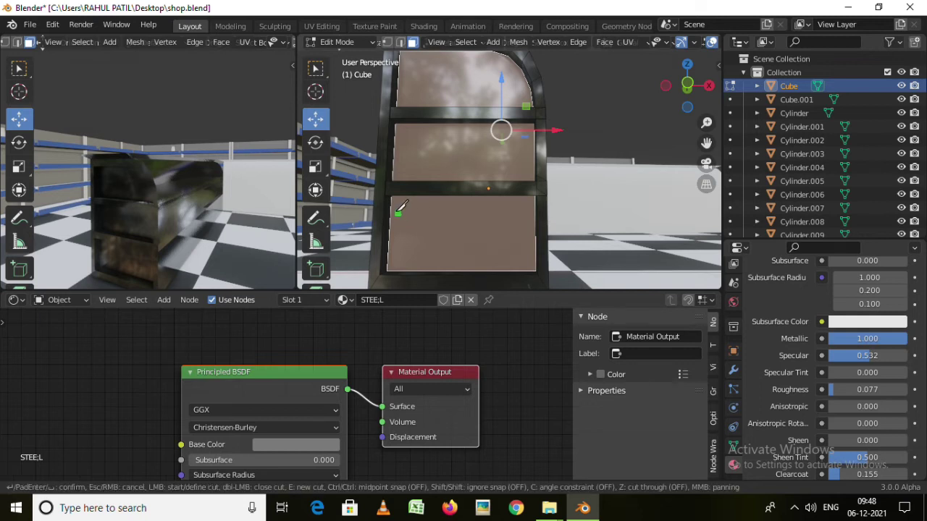
click(391, 197)
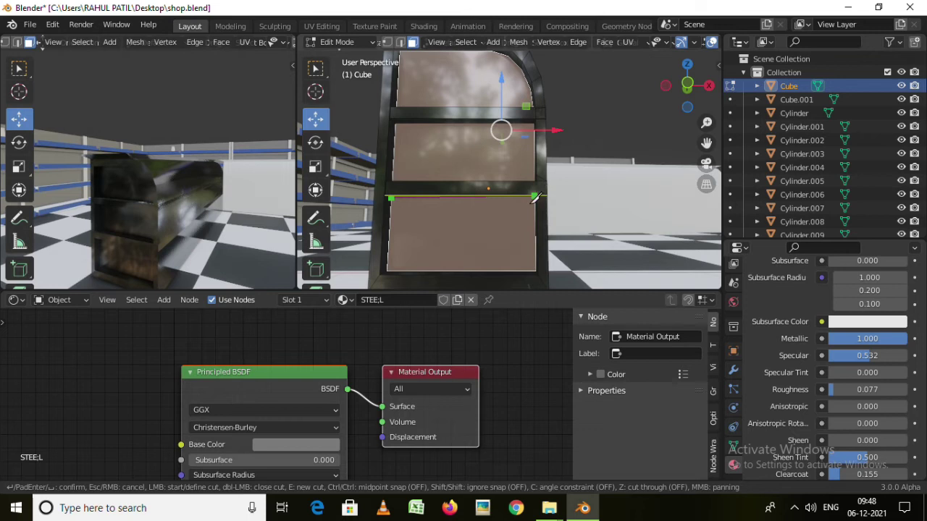
click(534, 196)
key(Return)
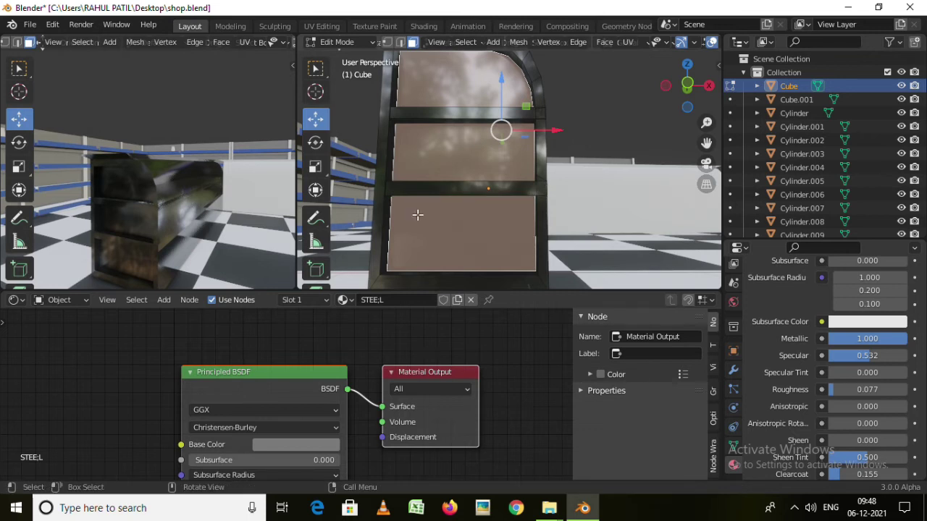
Make a second matching knife cut across the panel and select the upper panel face
key(k)
click(391, 196)
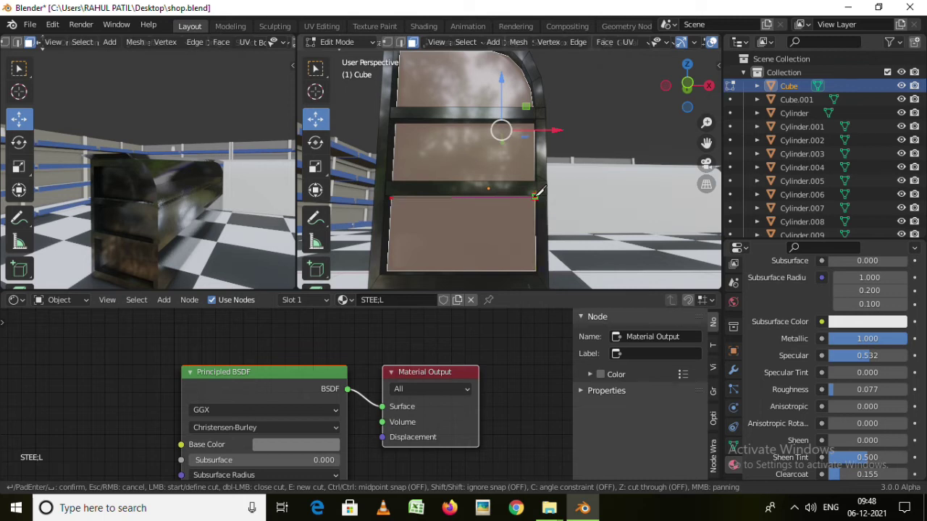
click(534, 197)
key(Return)
click(456, 153)
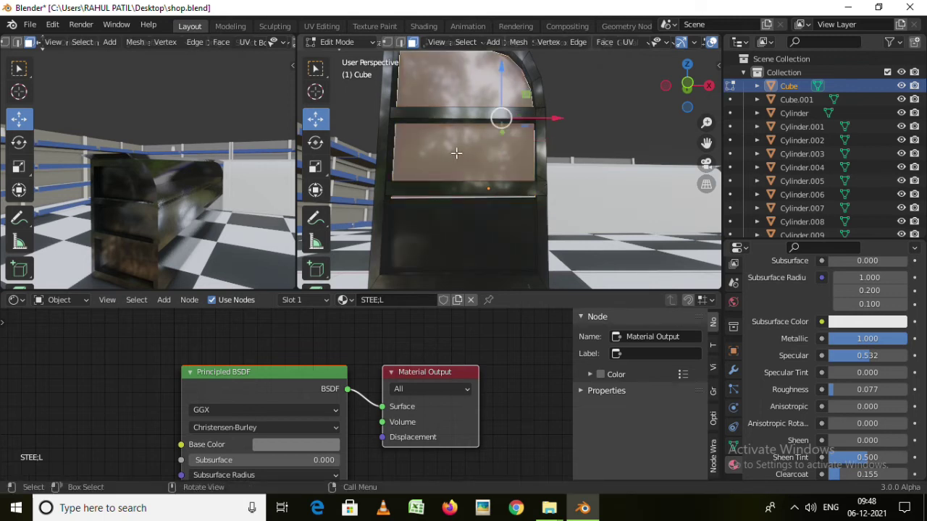
middle_drag(488, 175, 554, 205)
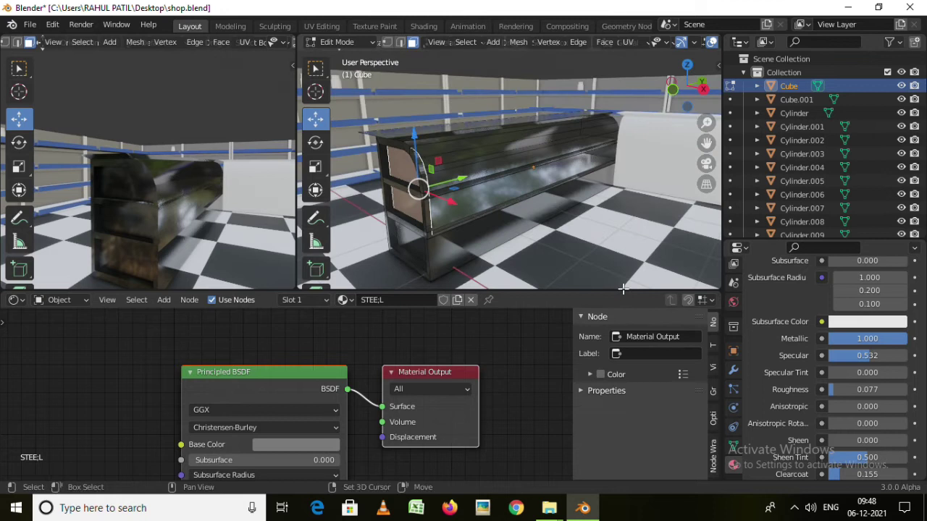
Assign the GLASS material to the selected side panel face
scroll(789, 334, up, 3)
scroll(789, 334, up, 3)
scroll(788, 311, up, 3)
click(788, 309)
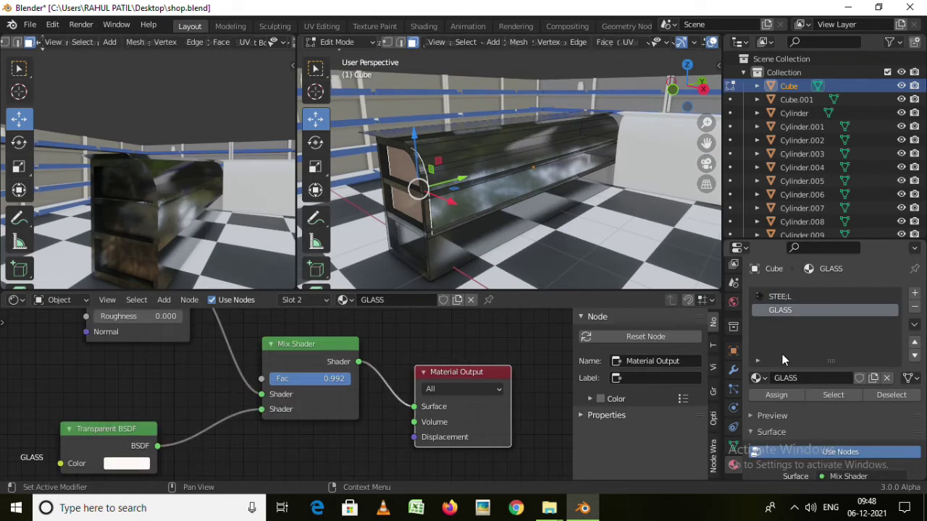
click(776, 395)
mouse_move(550, 195)
middle_down()
mouse_move(630, 207)
mouse_move(486, 243)
middle_up()
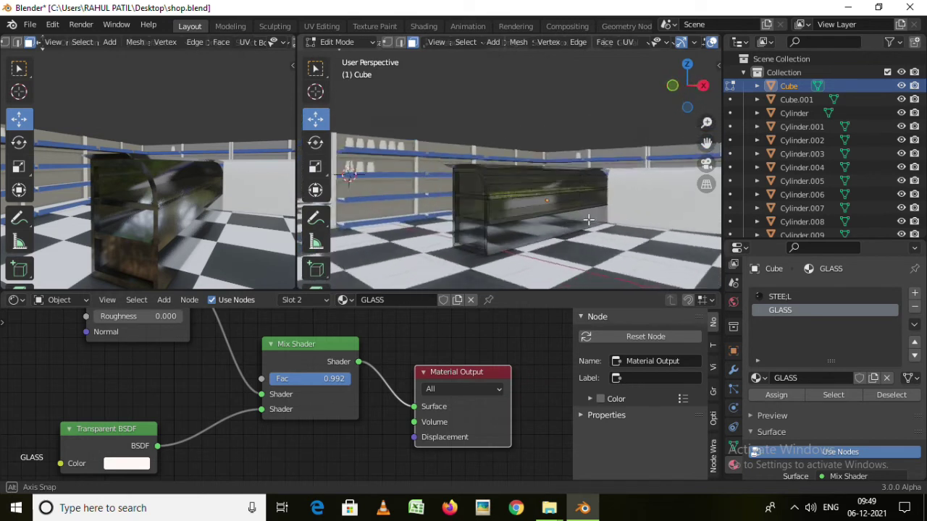
Select the counter's two lower base faces for the WOOD material
scroll(483, 242, up, 4)
click(448, 225)
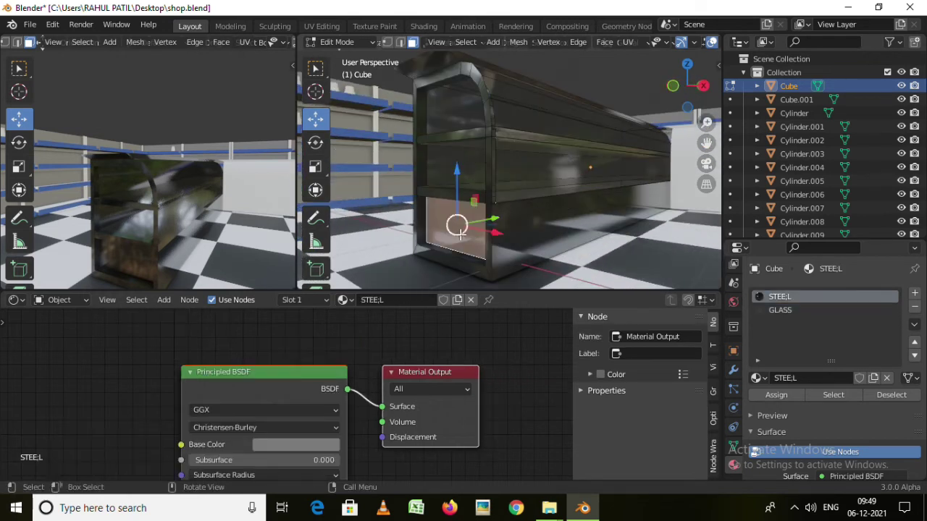
shift+click(568, 229)
middle_drag(625, 238, 543, 237)
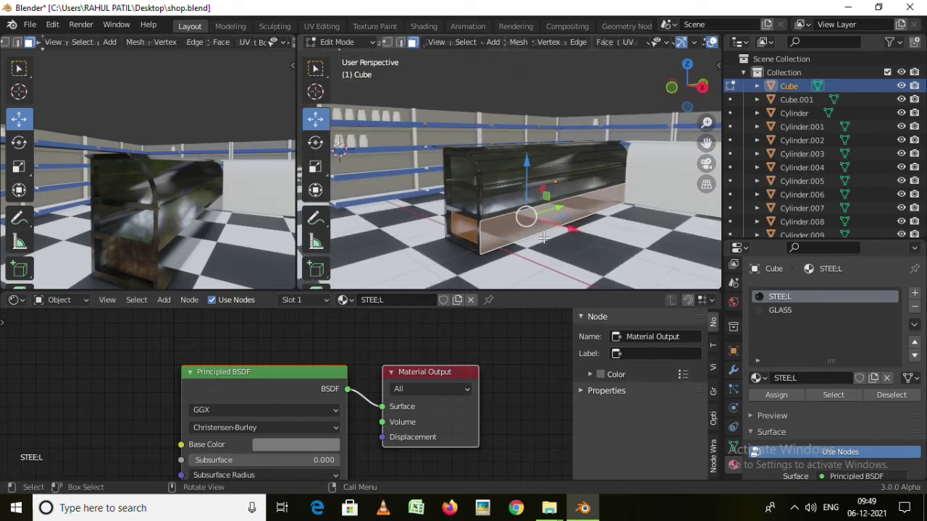
scroll(226, 411, down, 2)
middle_drag(227, 411, 398, 357)
scroll(377, 351, up, 2)
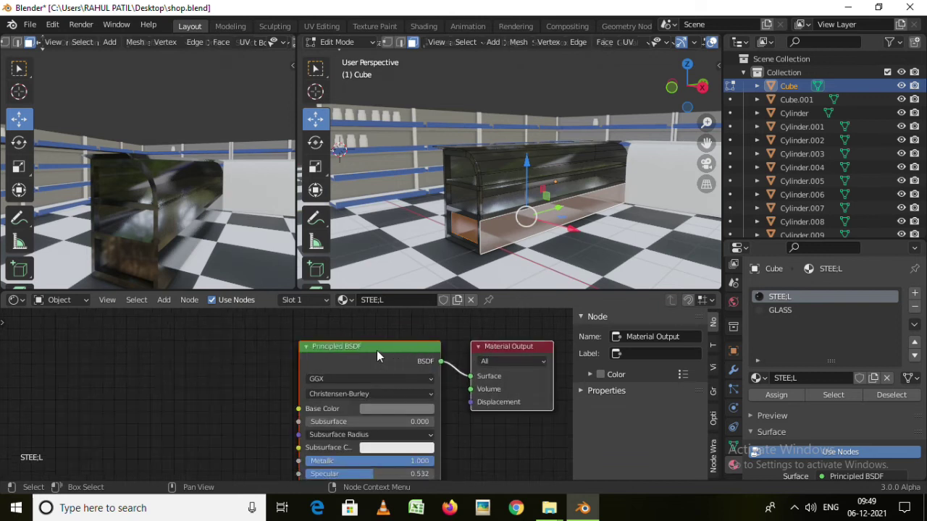
key(shift+a)
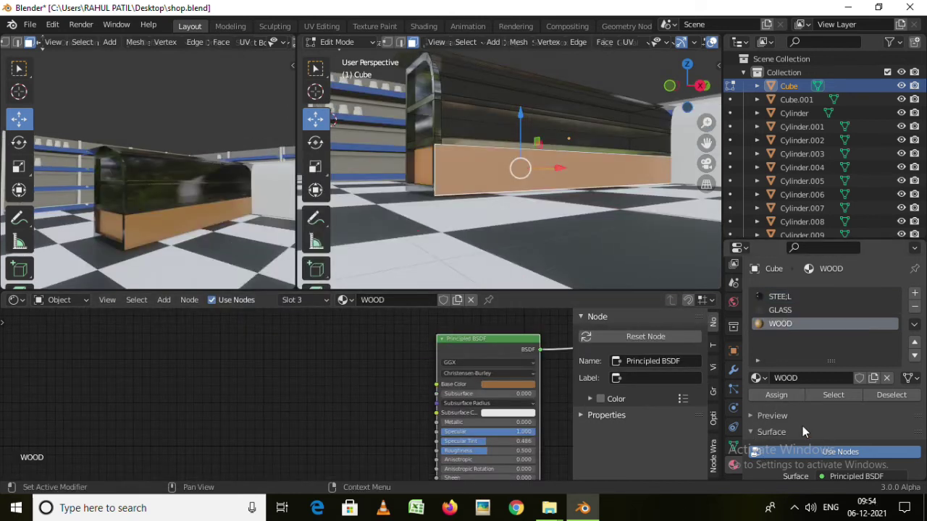
Link an Image Texture to WOOD's Base Color using food-counter-500x500.jpg from the Desktop
scroll(802, 428, down, 3)
scroll(811, 441, down, 1)
click(826, 427)
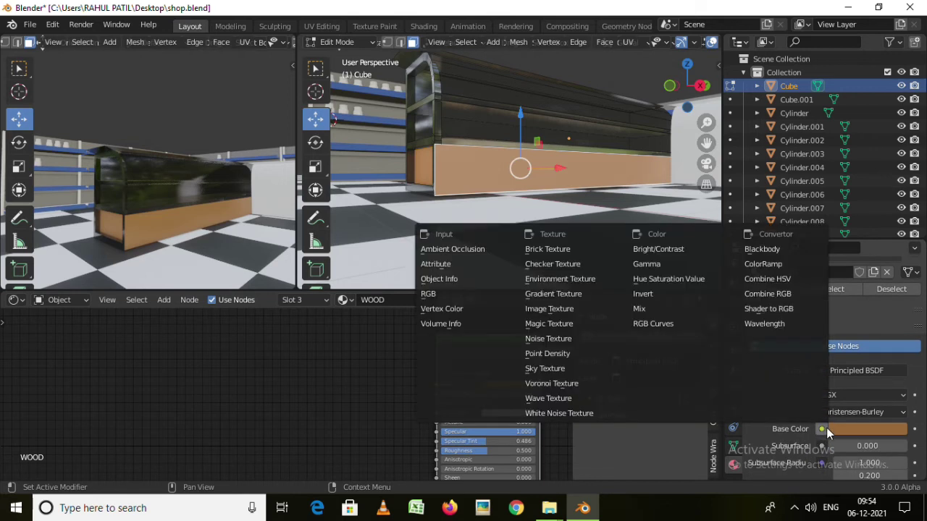
click(551, 308)
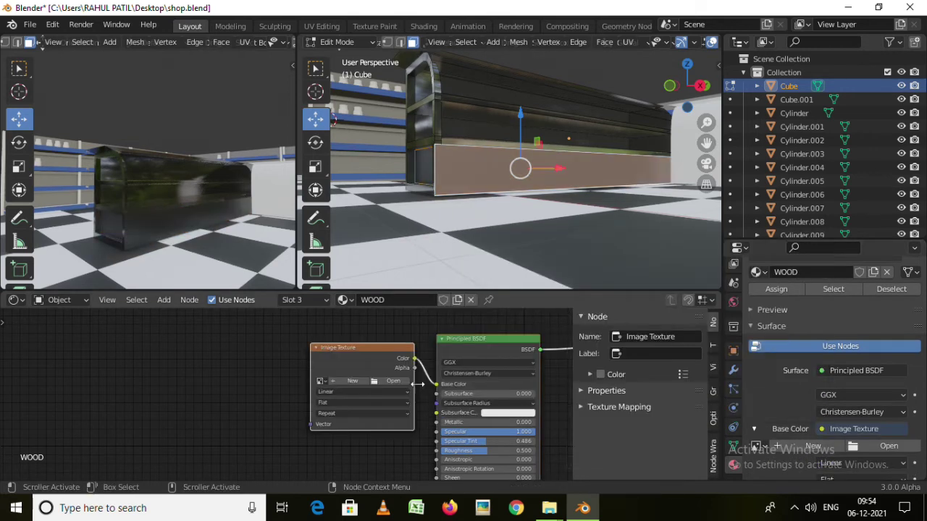
click(388, 383)
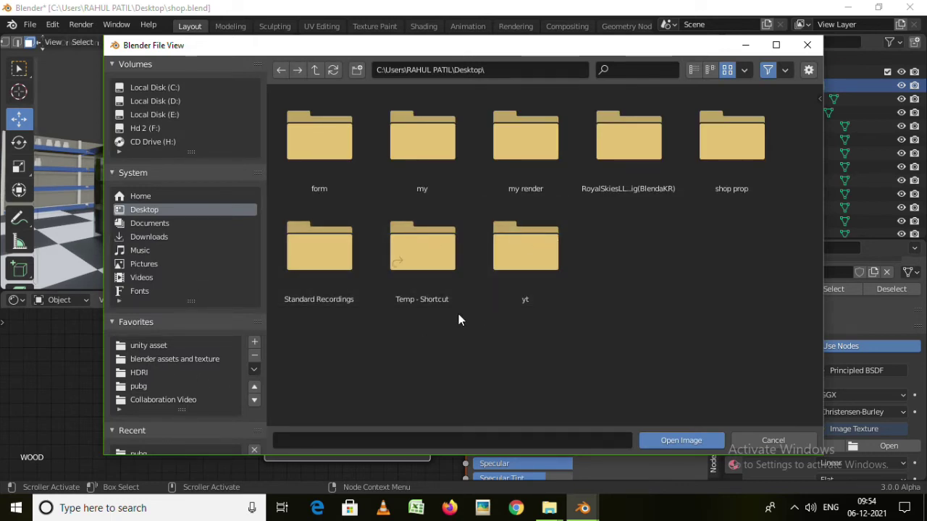
click(130, 209)
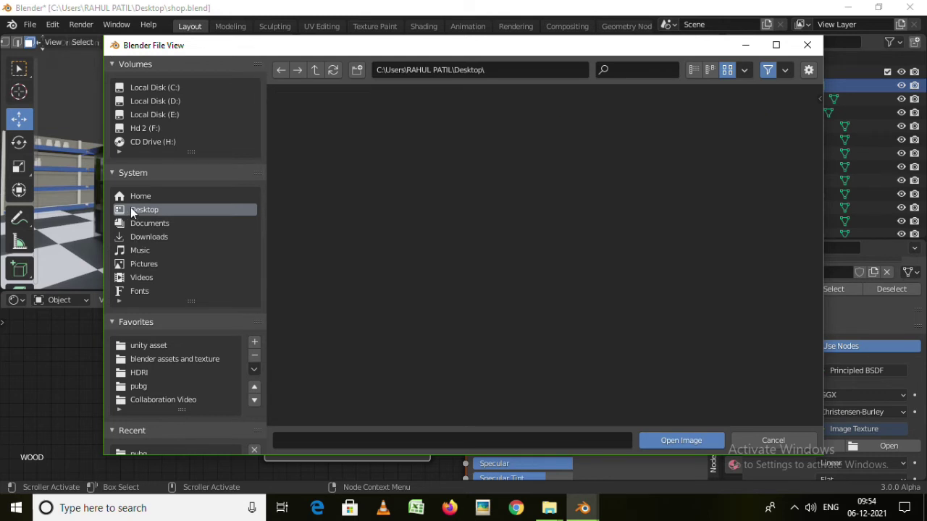
click(751, 143)
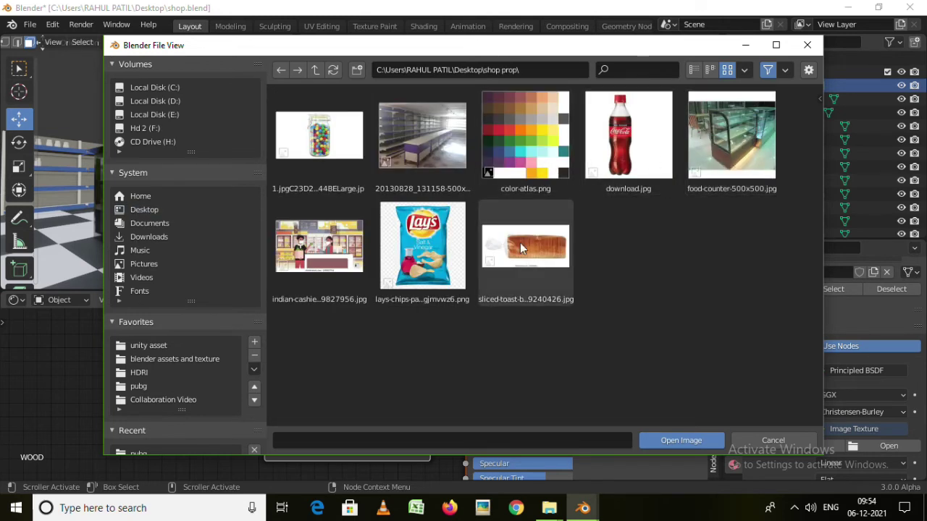
click(734, 158)
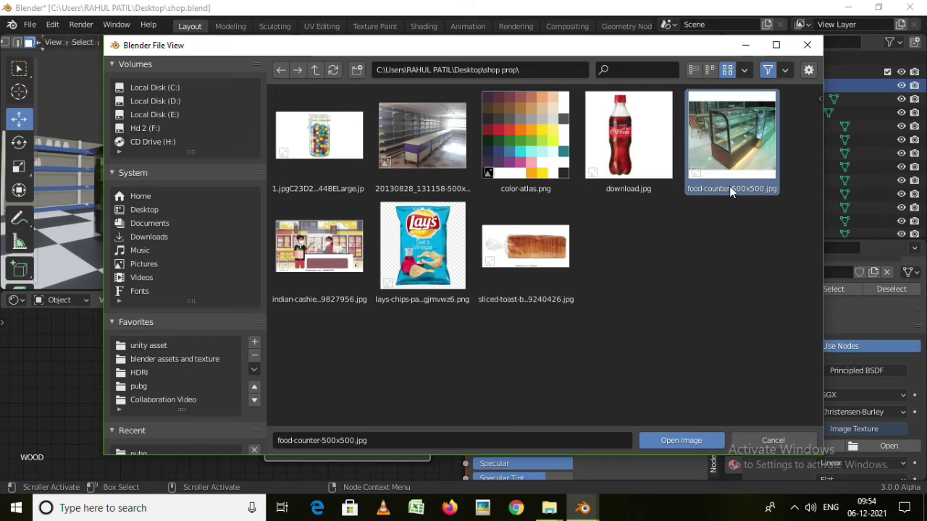
click(668, 441)
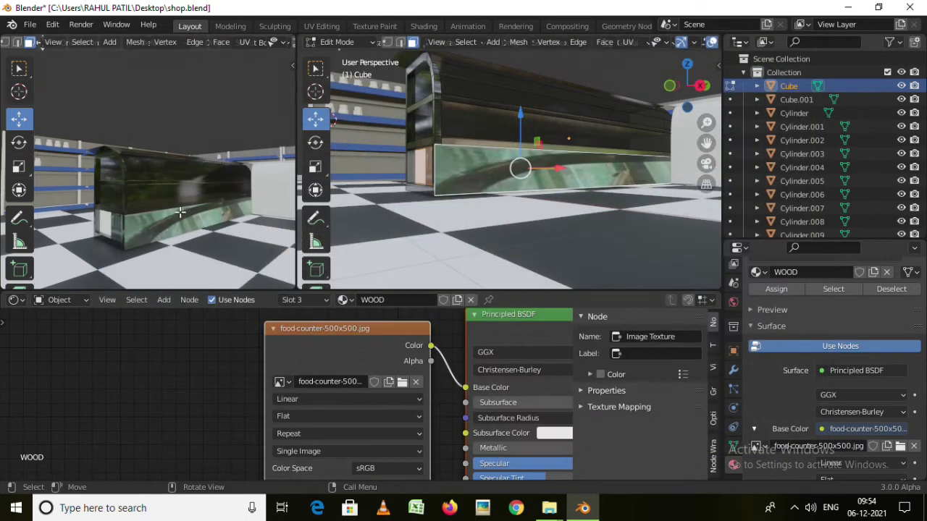
Split the node area and turn the new half into a UV Editor
drag(4, 295, 333, 325)
click(15, 300)
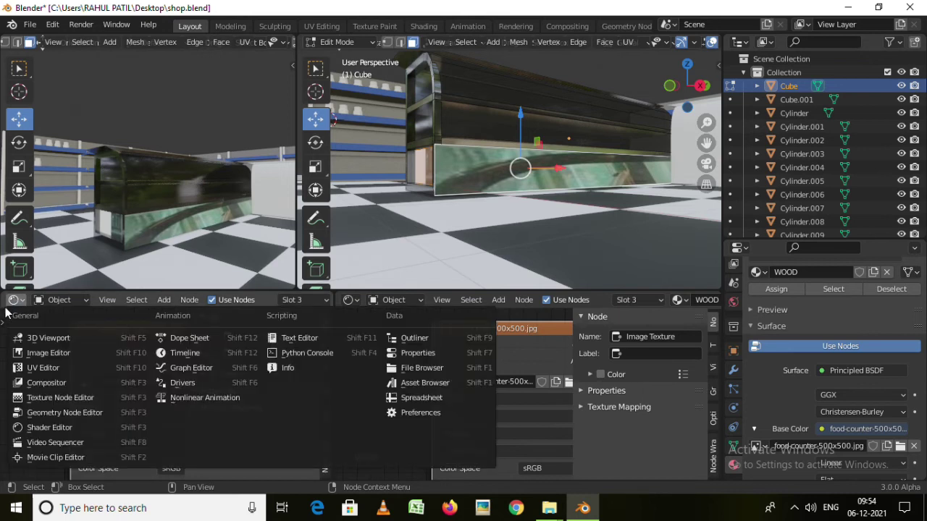
click(46, 369)
scroll(135, 384, down, 3)
scroll(136, 385, down, 2)
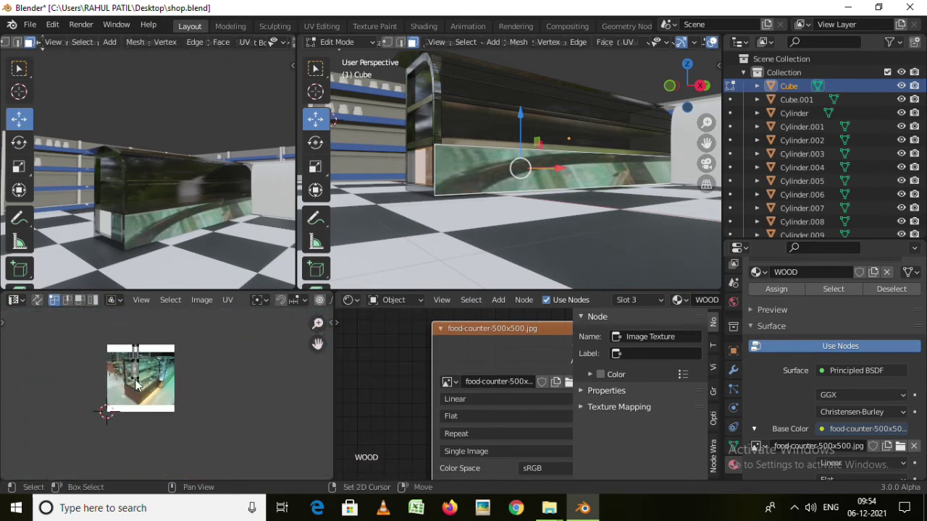
Select the base panel's UV strip, then shrink and rotate it
middle_drag(458, 171, 528, 206)
scroll(109, 363, up, 4)
scroll(109, 362, down, 3)
drag(102, 348, 177, 398)
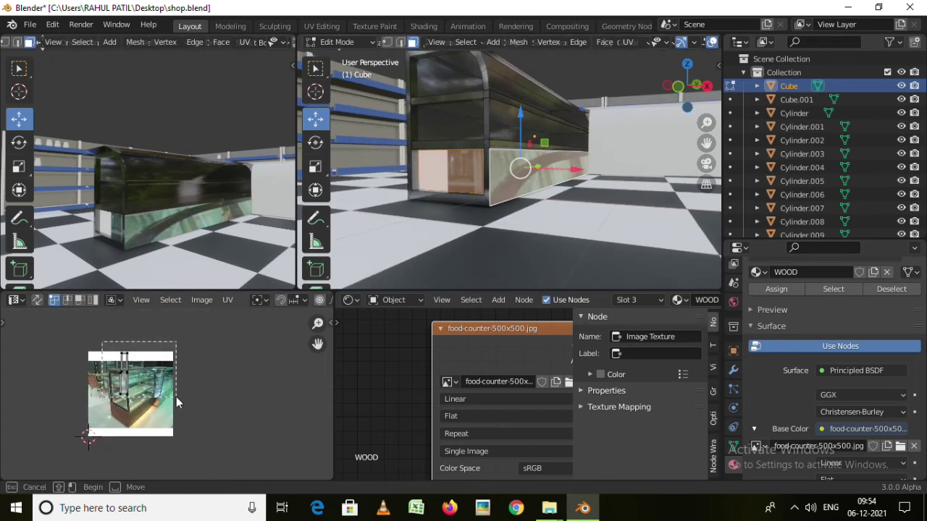
key(s)
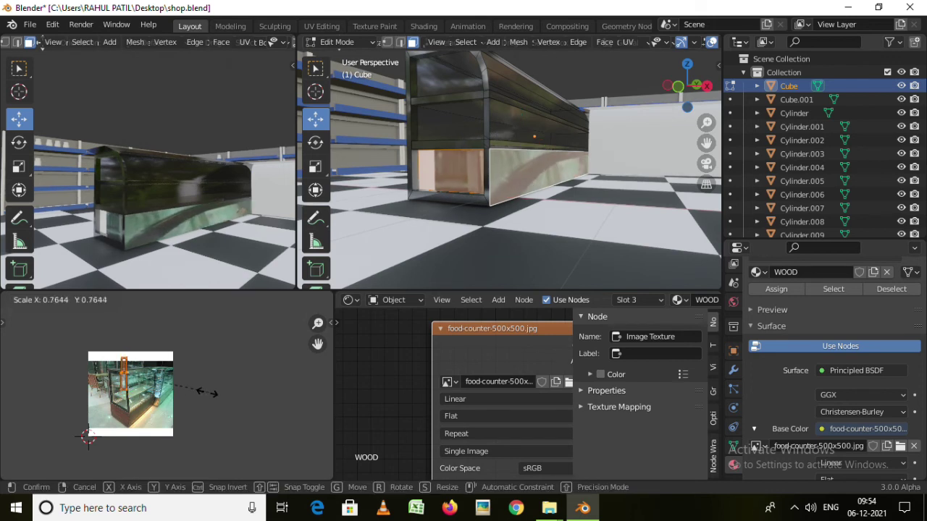
click(182, 384)
key(r)
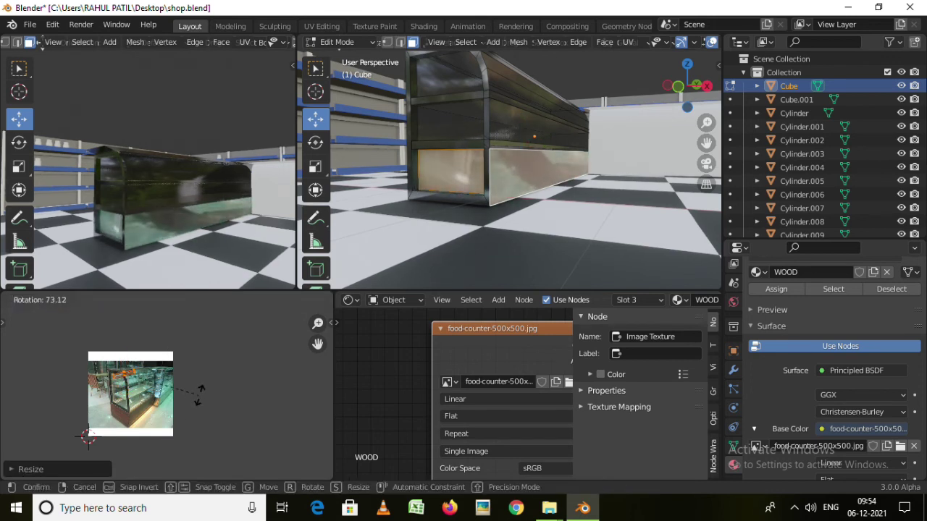
click(198, 403)
Fit the panel UVs over the photo's wooden base with move, rotate and scale, then exit Edit Mode
scroll(135, 388, up, 1)
scroll(134, 387, up, 2)
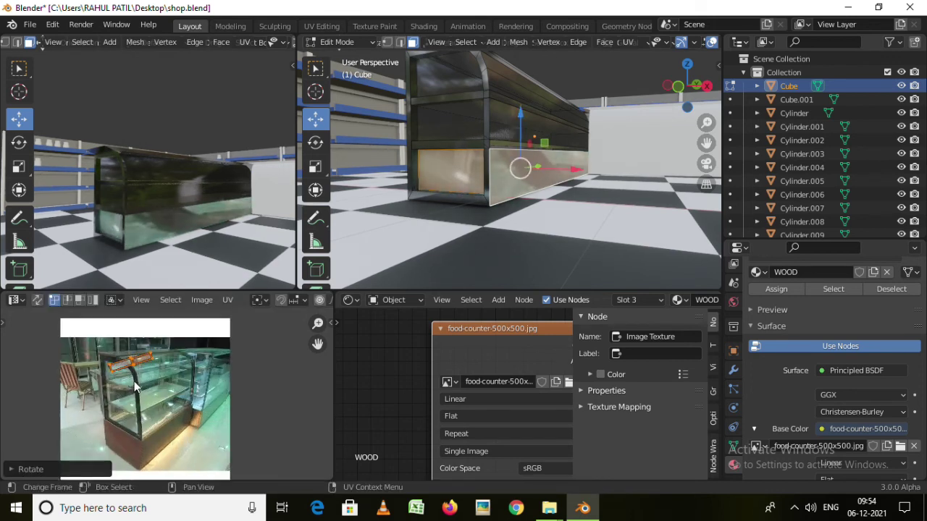
key(g)
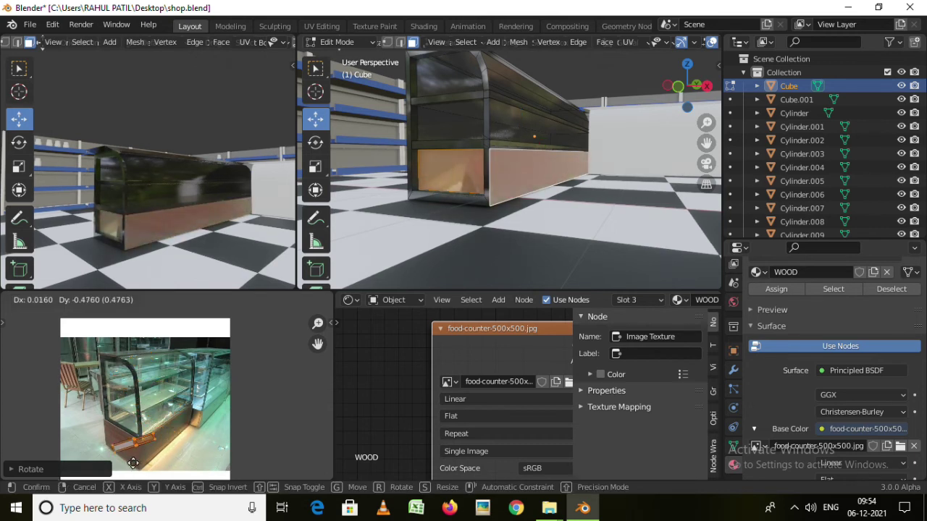
click(133, 463)
key(r)
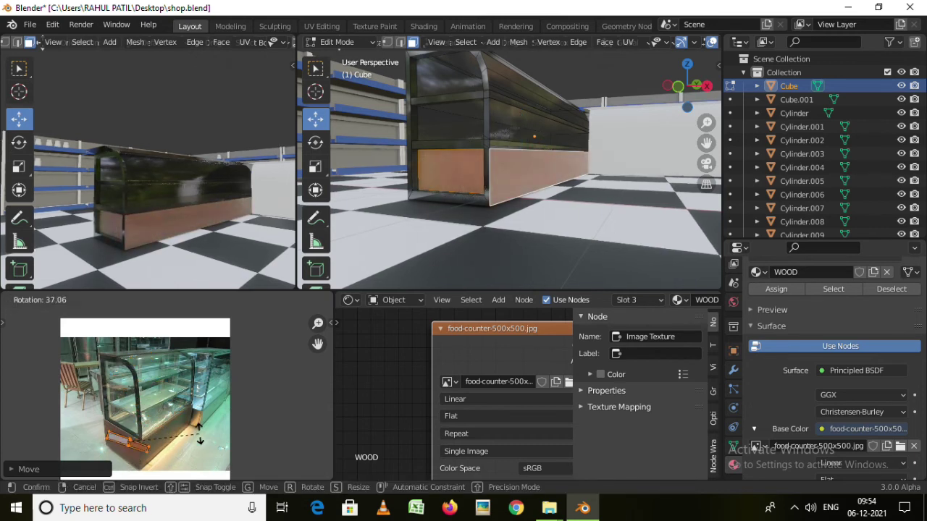
click(174, 451)
key(s)
click(199, 443)
key(g)
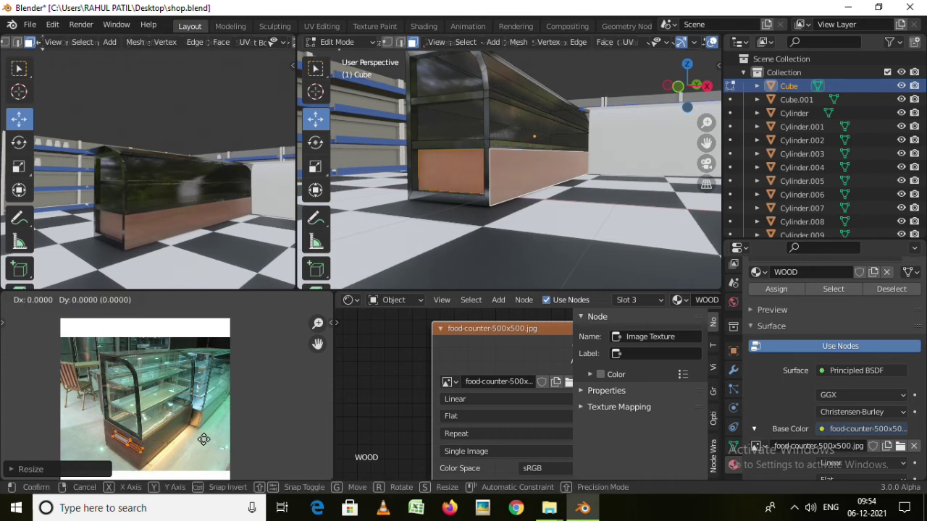
click(198, 442)
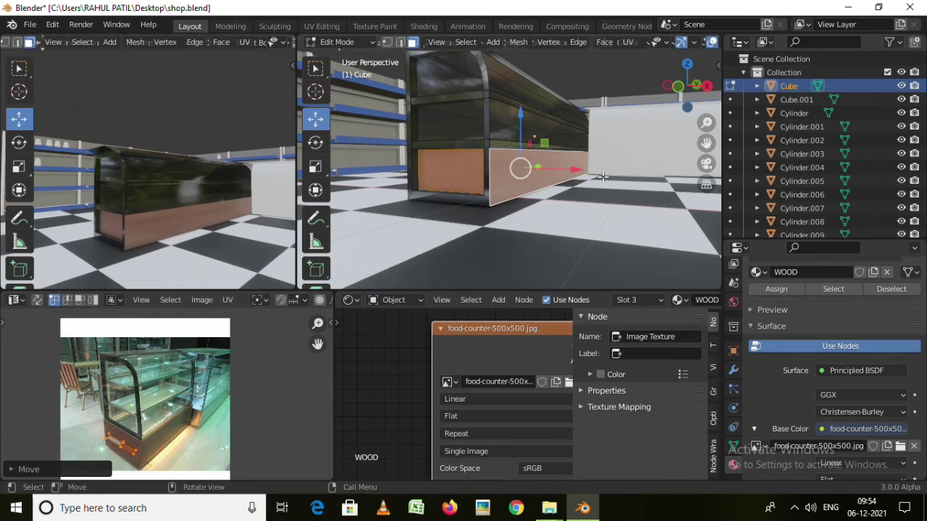
key(Tab)
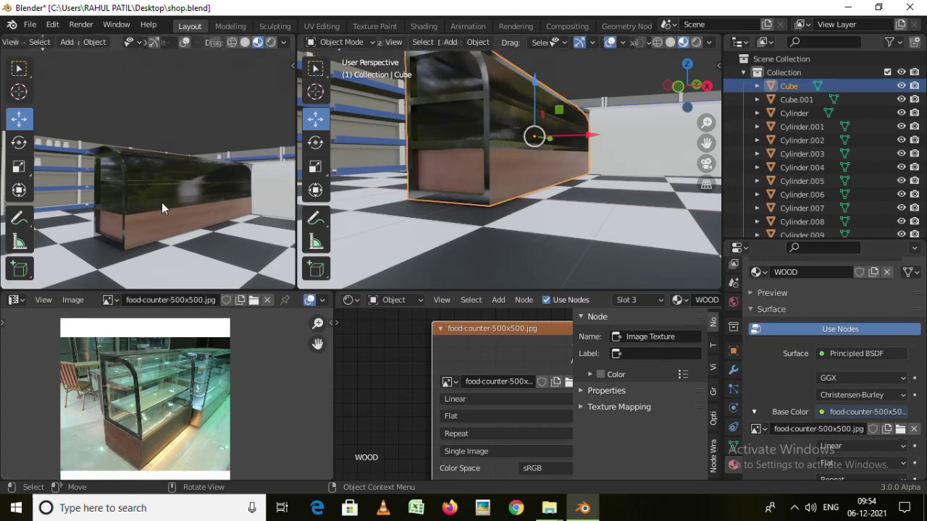
Set the wood material's Specular to 0.305 and Roughness to 0.073 in the Principled BSDF
scroll(161, 217, up, 5)
middle_drag(159, 233, 185, 238)
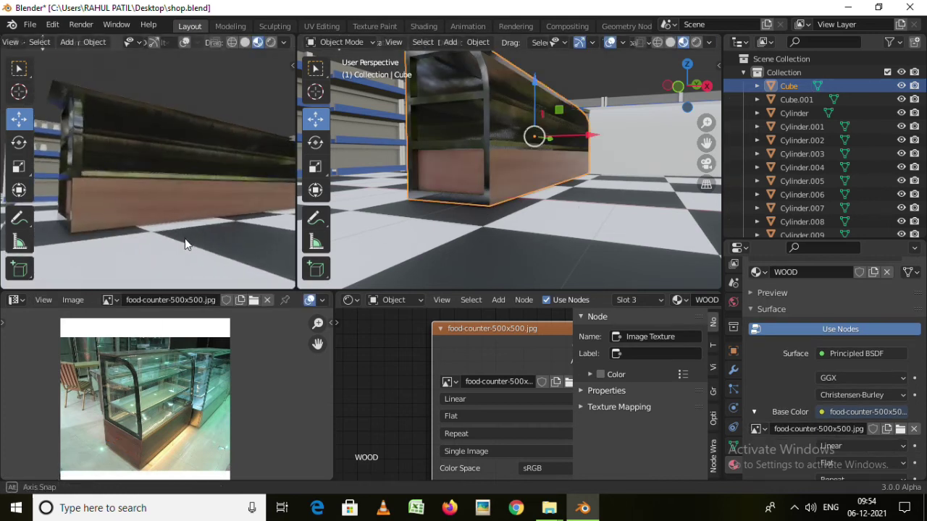
scroll(475, 397, down, 3)
ctrl+scroll(492, 405, down, 5)
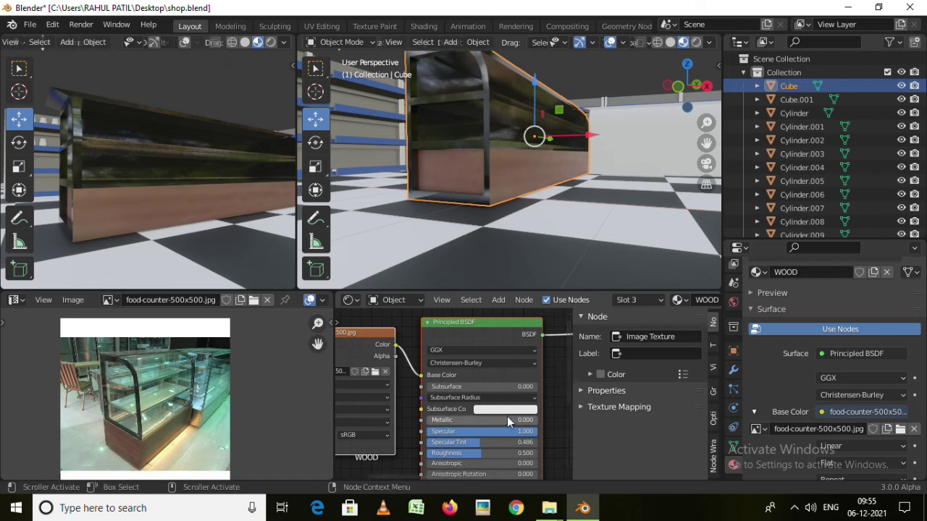
middle_drag(506, 416, 463, 422)
scroll(463, 421, up, 2)
drag(524, 369, 459, 369)
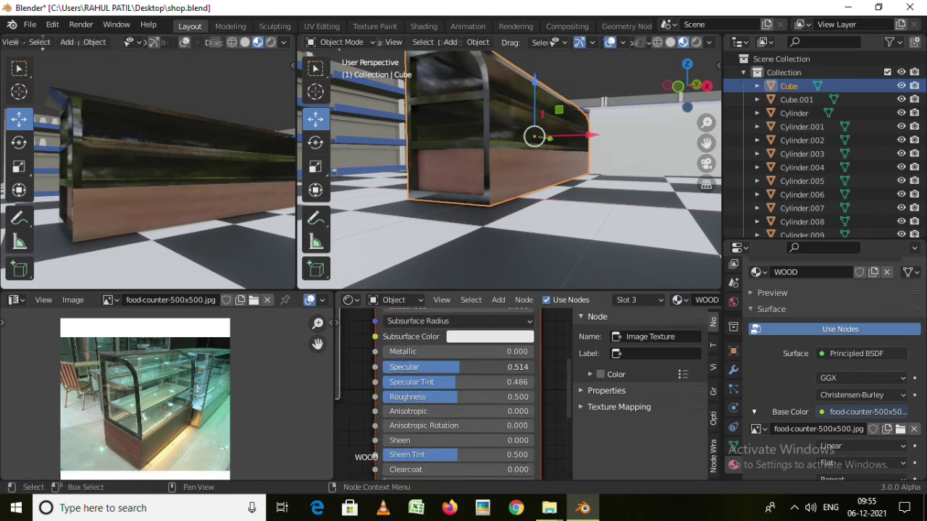
mouse_move(428, 397)
mouse_down()
mouse_move(514, 397)
mouse_move(387, 397)
mouse_up()
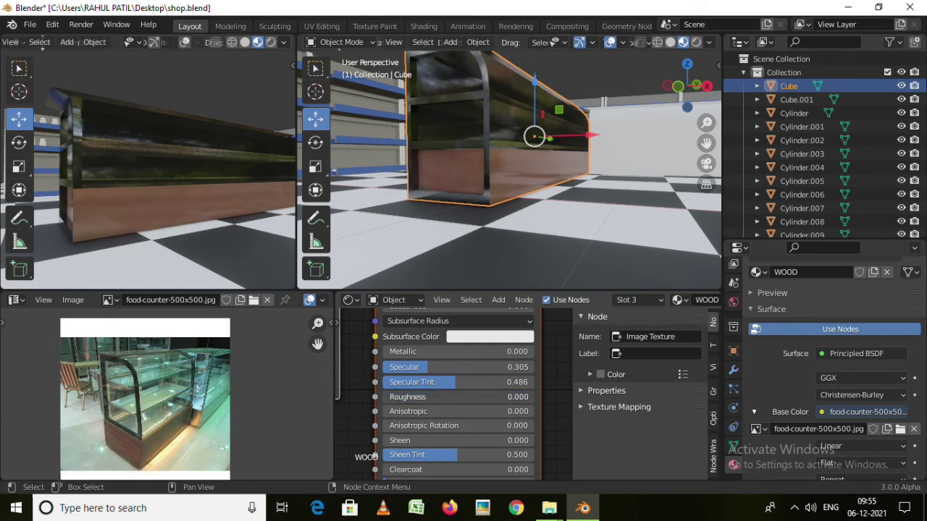
Orbit around the counter and slightly raise the wood's Specular Tint
mouse_move(481, 173)
middle_down()
mouse_move(489, 189)
mouse_move(517, 181)
mouse_move(486, 181)
middle_up()
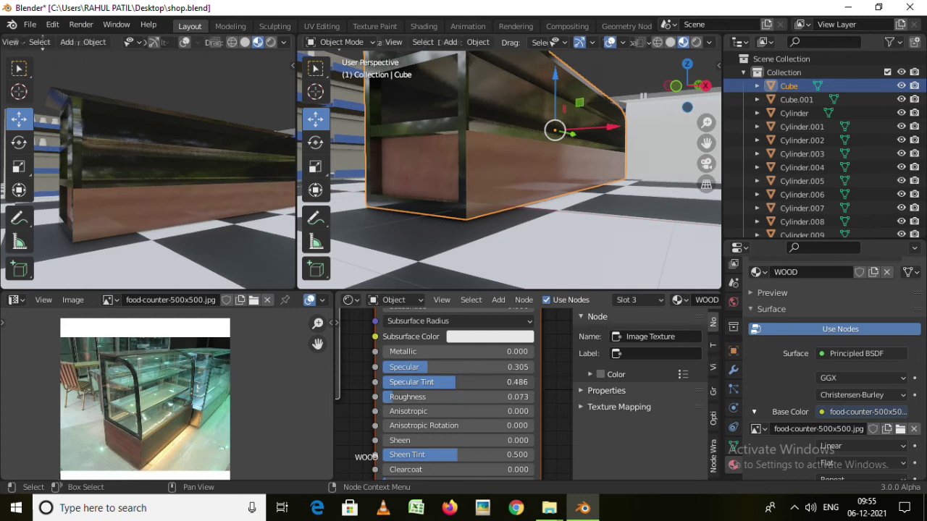
mouse_move(437, 382)
mouse_down()
mouse_move(425, 367)
mouse_move(504, 385)
mouse_up()
scroll(432, 422, down, 2)
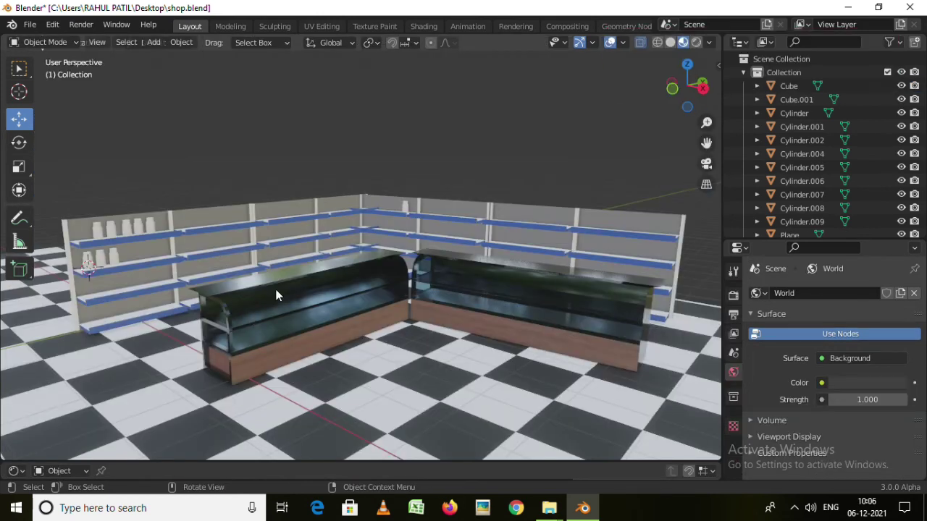
scroll(318, 328, up, 2)
scroll(318, 323, down, 2)
mouse_move(325, 336)
middle_down()
mouse_move(364, 323)
mouse_move(265, 325)
mouse_move(288, 335)
middle_up()
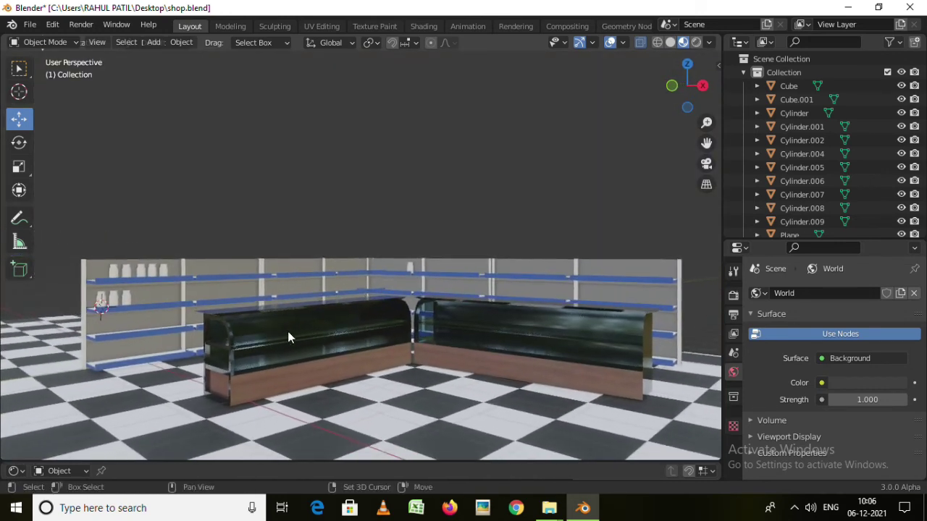
scroll(346, 340, up, 2)
click(294, 303)
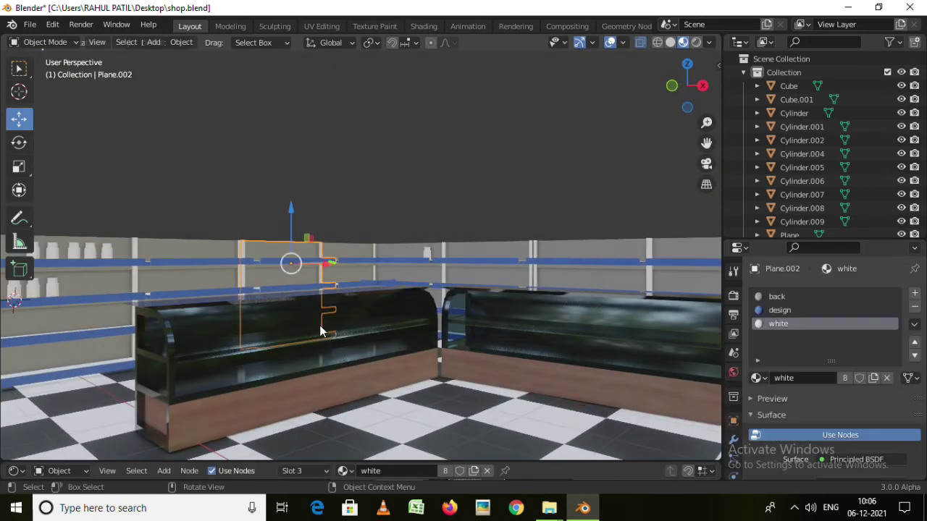
shift+click(343, 360)
shift+click(561, 328)
mouse_move(364, 328)
middle_down()
mouse_move(241, 343)
mouse_move(148, 284)
middle_up()
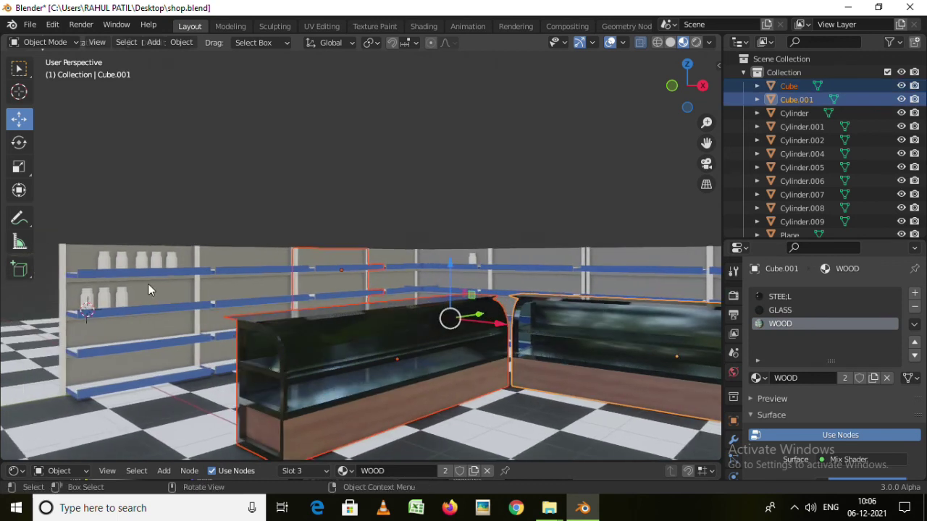
scroll(103, 265, up, 2)
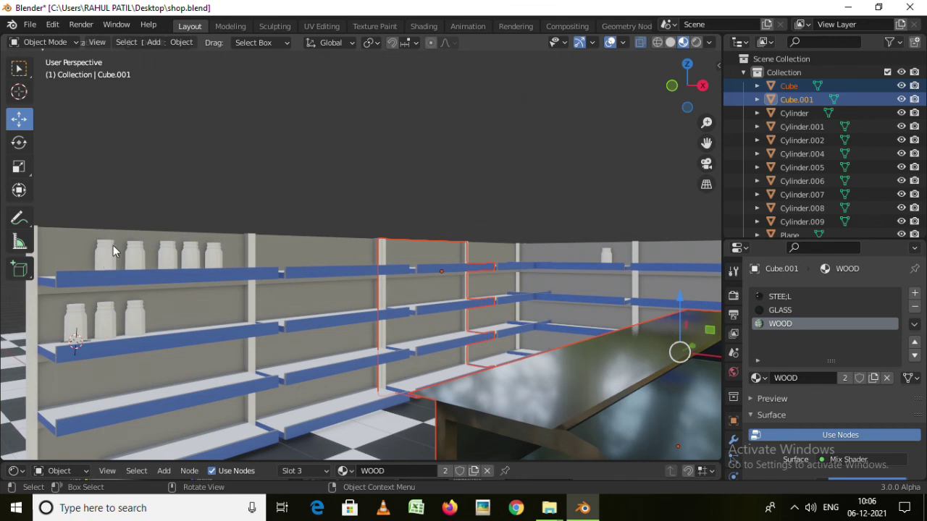
scroll(105, 274, up, 3)
mouse_move(159, 303)
middle_down()
mouse_move(157, 296)
mouse_move(427, 287)
mouse_move(291, 301)
middle_up()
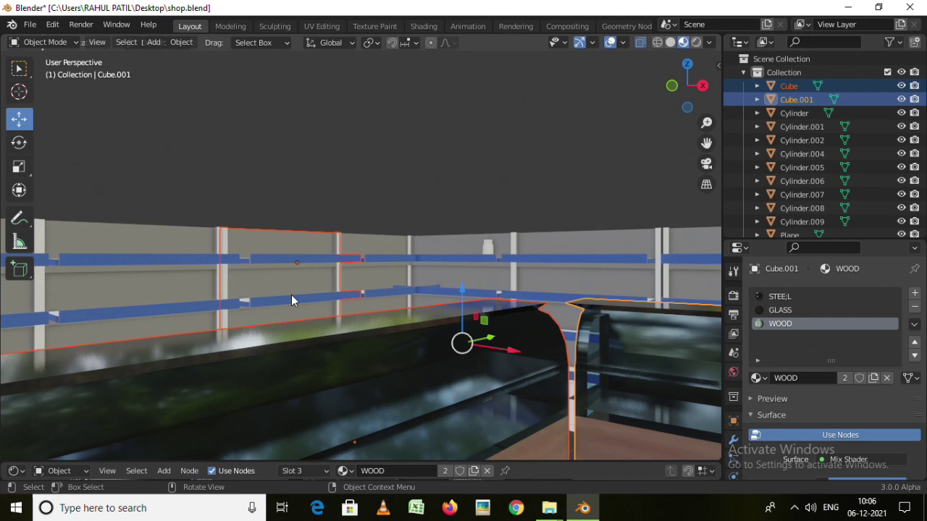
scroll(287, 278, down, 1)
scroll(286, 273, down, 1)
scroll(112, 282, down, 1)
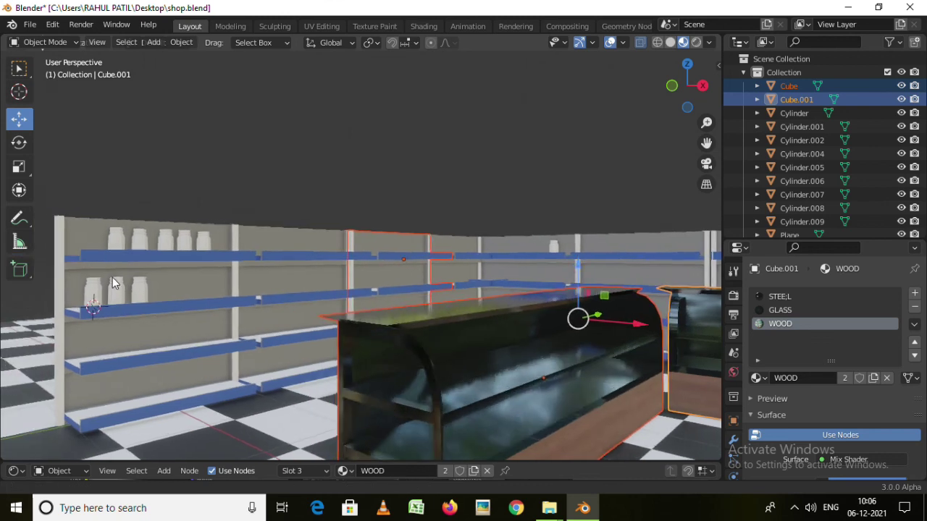
scroll(112, 282, up, 2)
scroll(130, 297, up, 2)
click(92, 299)
mouse_move(118, 290)
middle_down()
mouse_move(275, 346)
mouse_move(181, 342)
mouse_move(571, 299)
middle_up()
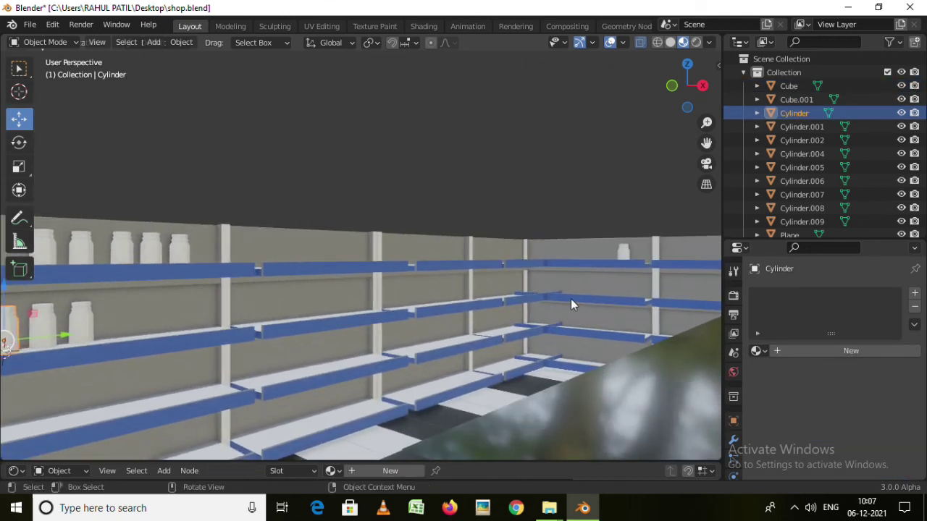
scroll(571, 304, down, 5)
middle_drag(507, 356, 435, 342)
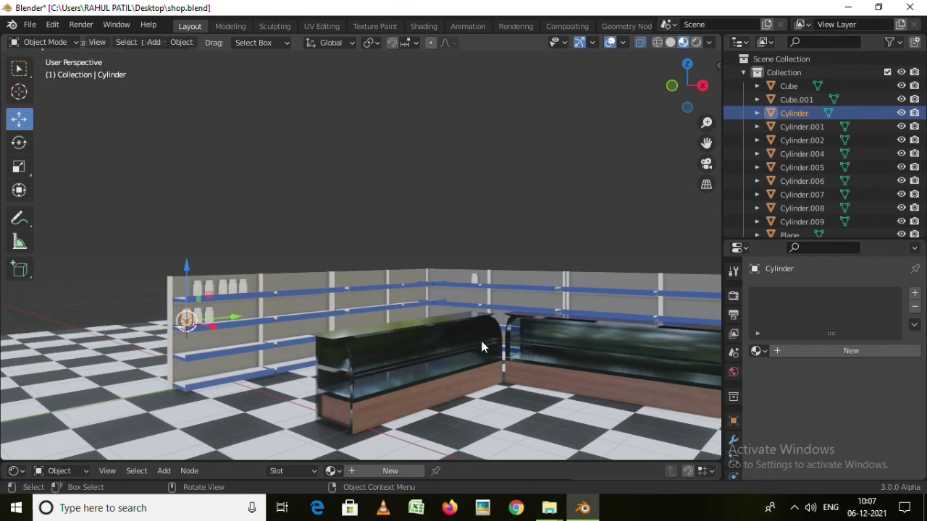